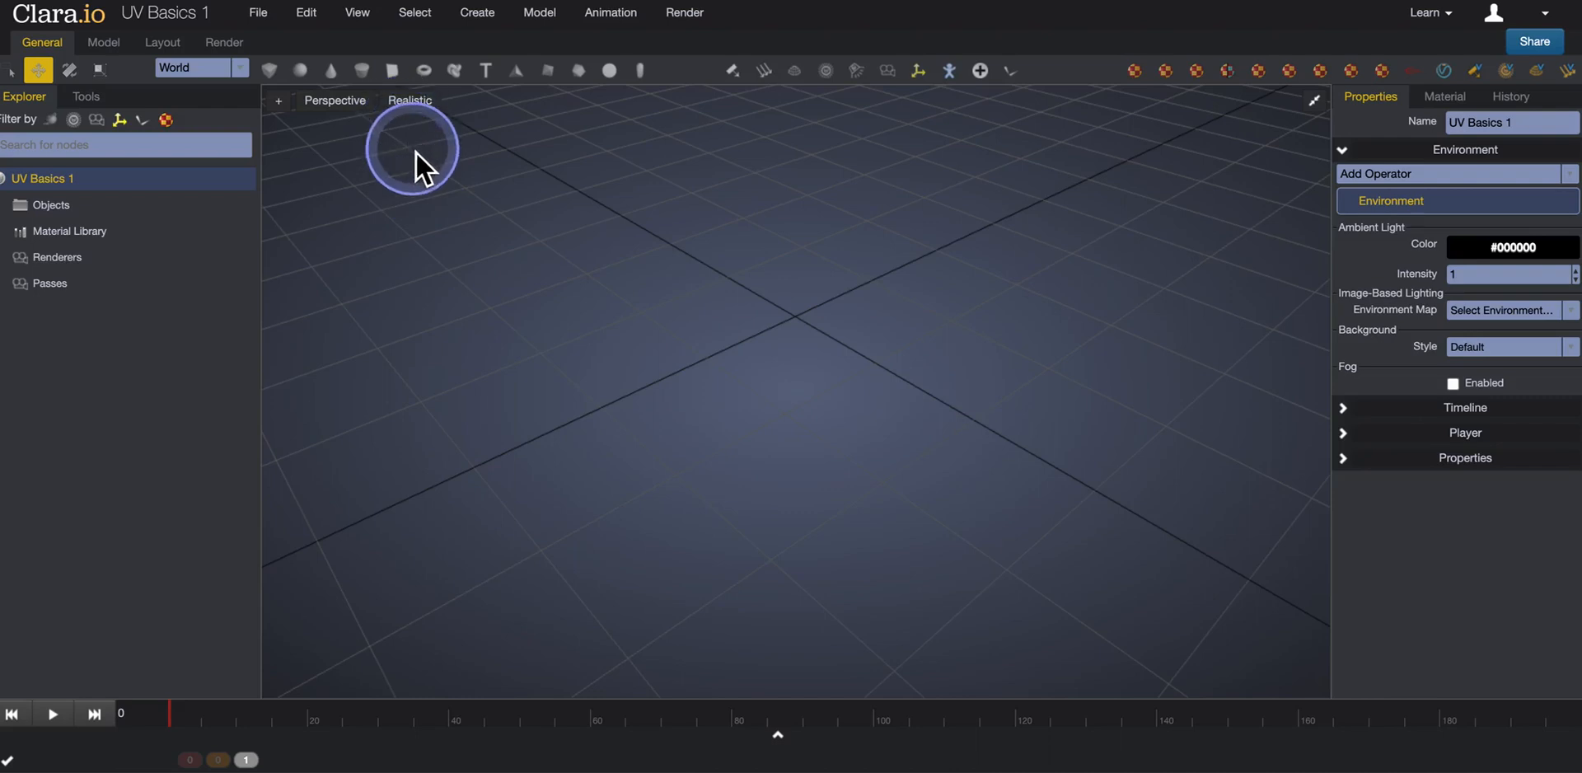
Add a box primitive to the scene and frame it in the viewport.
click(269, 70)
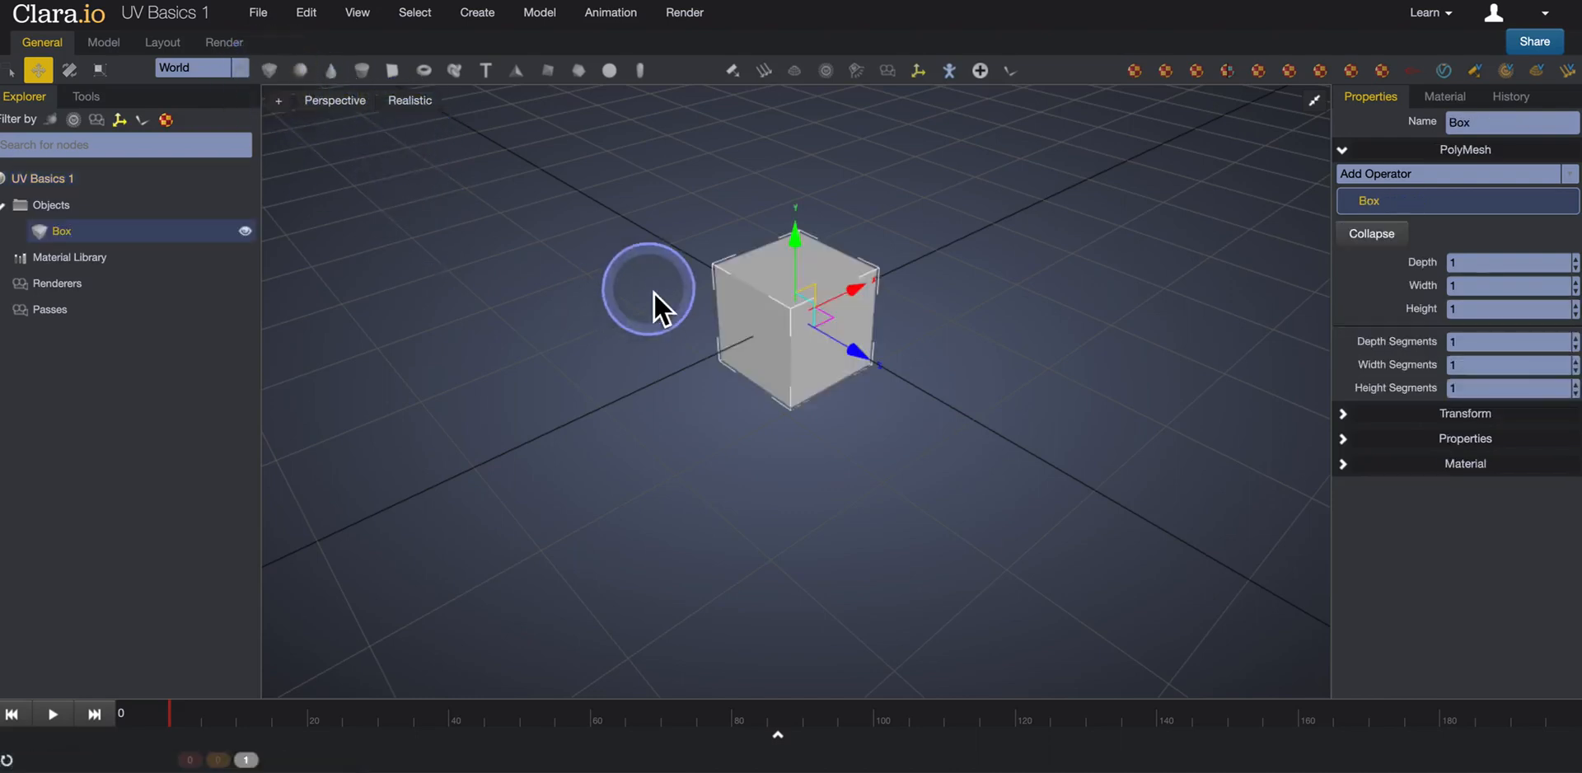
key(f)
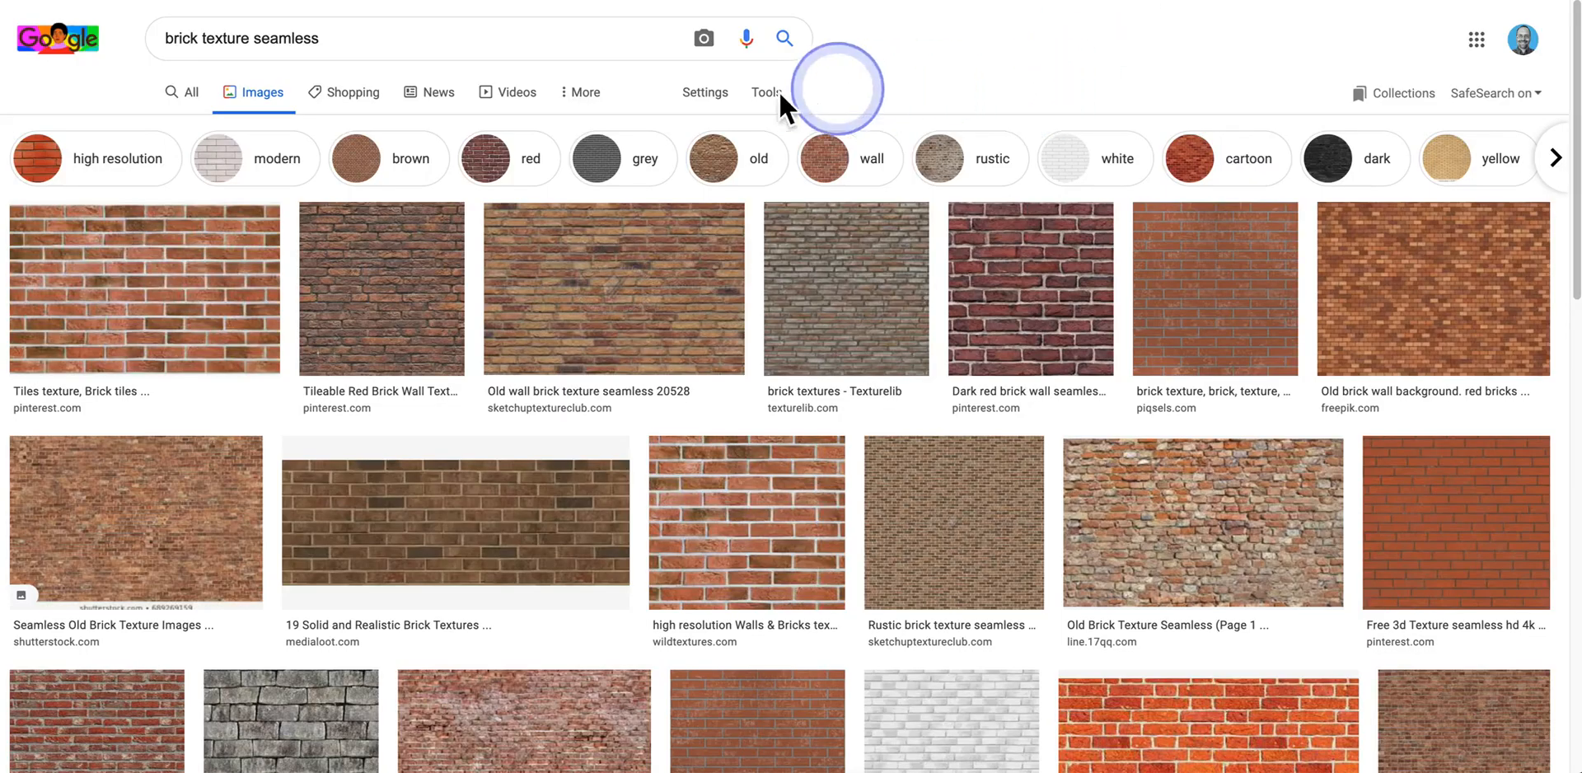
Switch to Google Images and examine the wording of the "brick texture seamless" search.
click(185, 50)
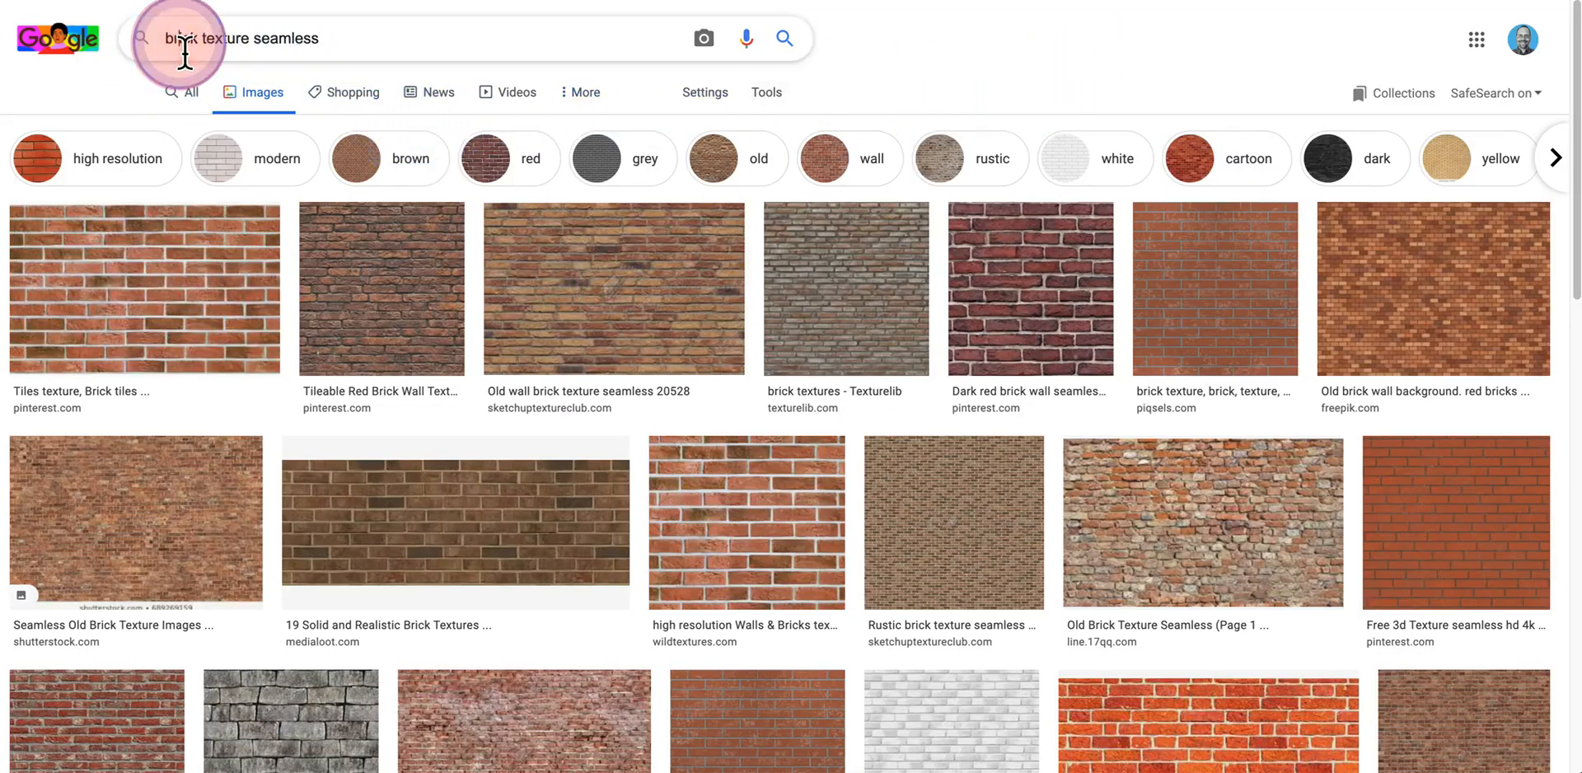
click(232, 50)
click(291, 49)
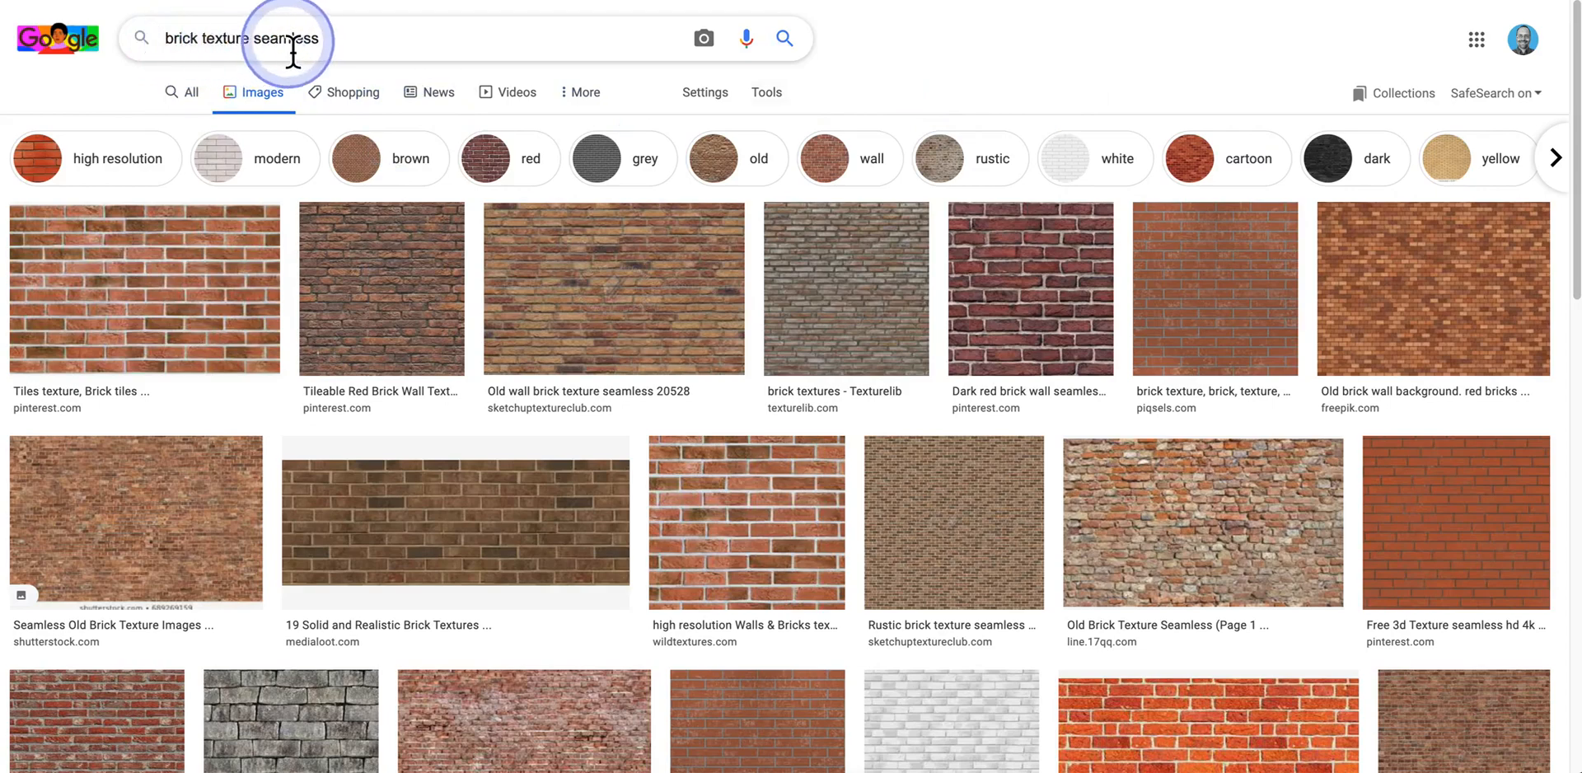
drag(326, 54, 262, 54)
click(353, 53)
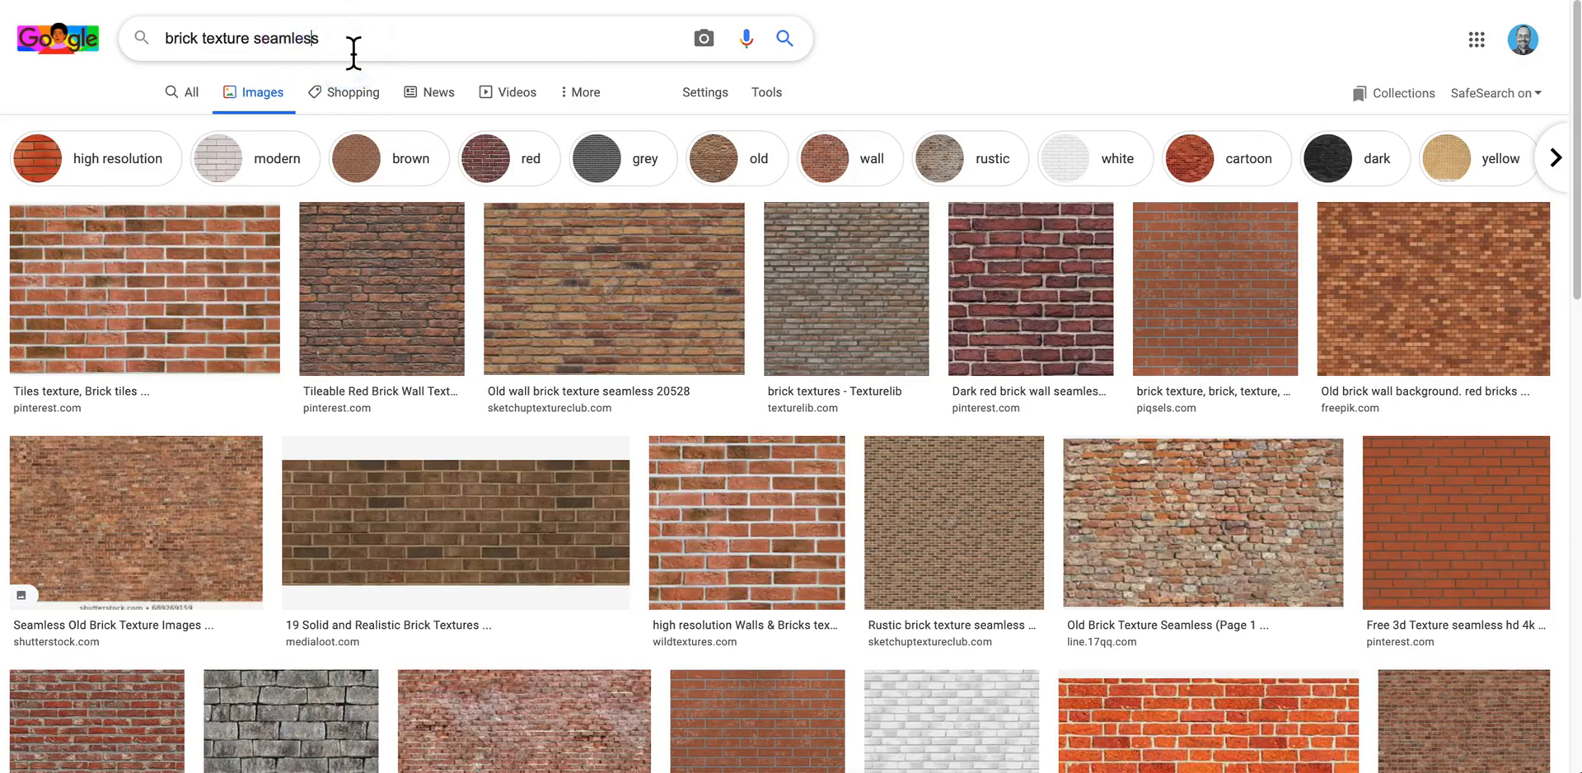
click(394, 60)
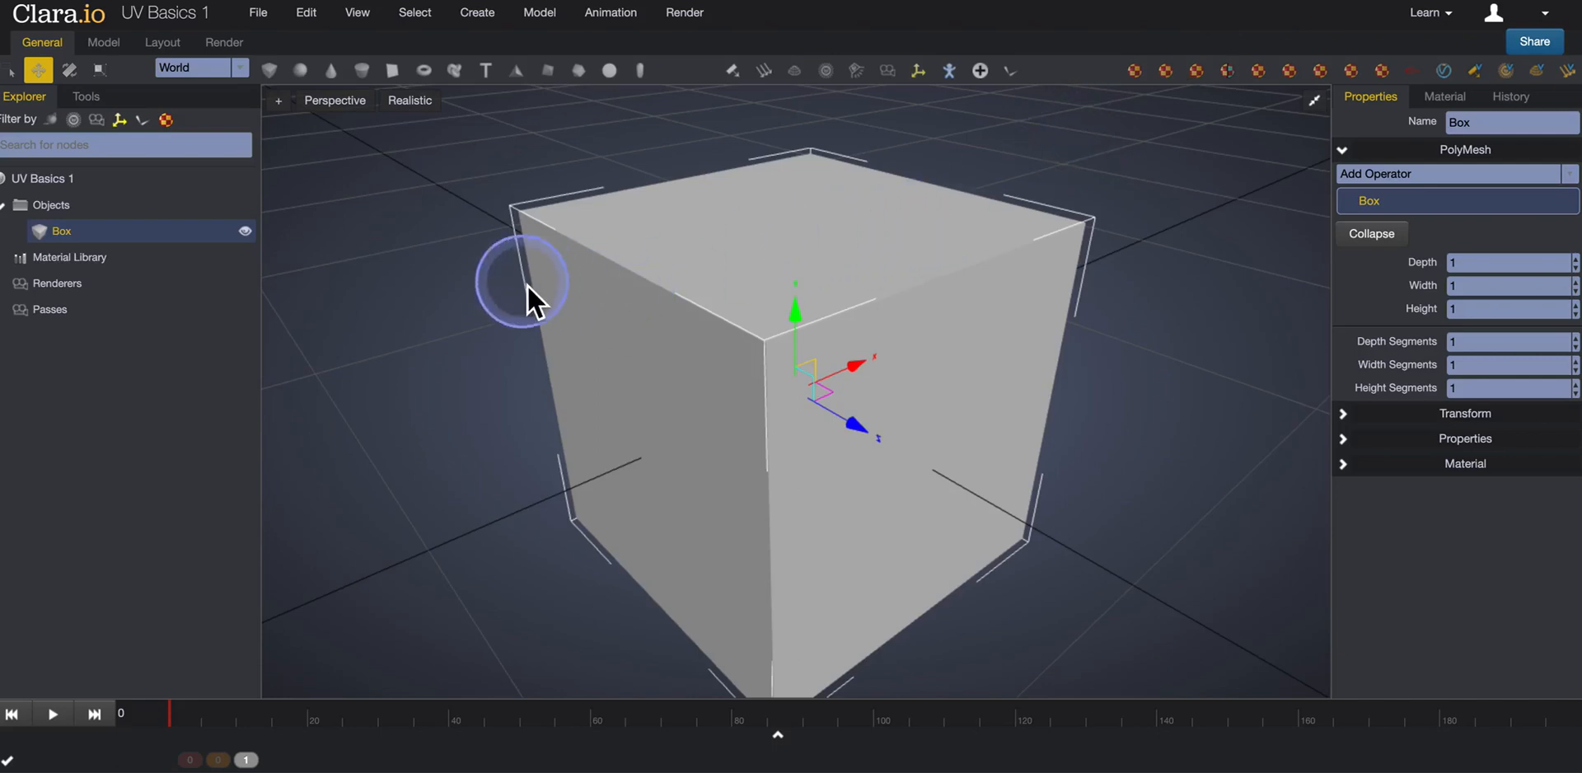
Return to Clara.io and import the Brick.jpg image file into the scene.
click(258, 18)
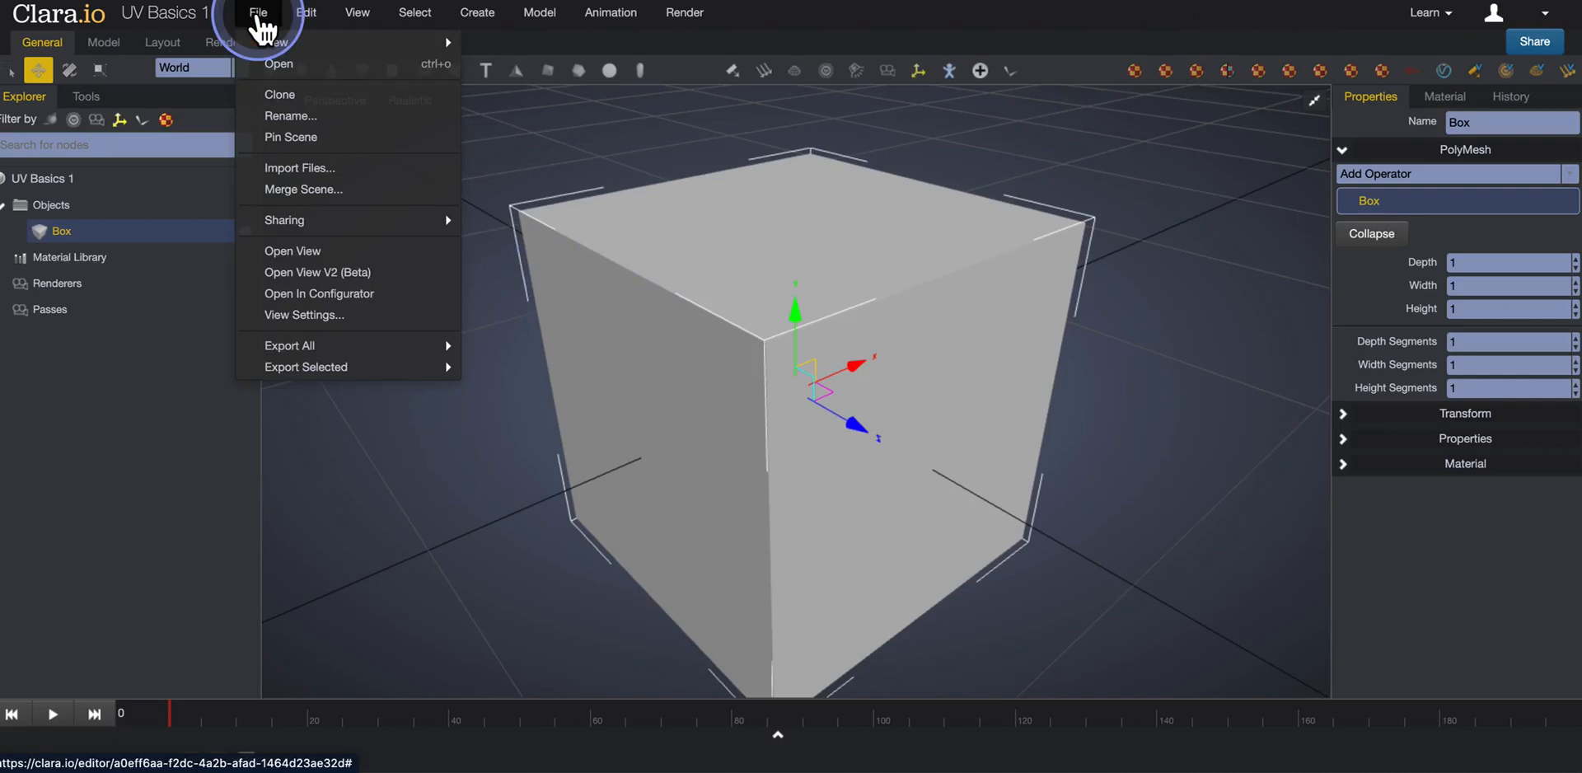
click(280, 169)
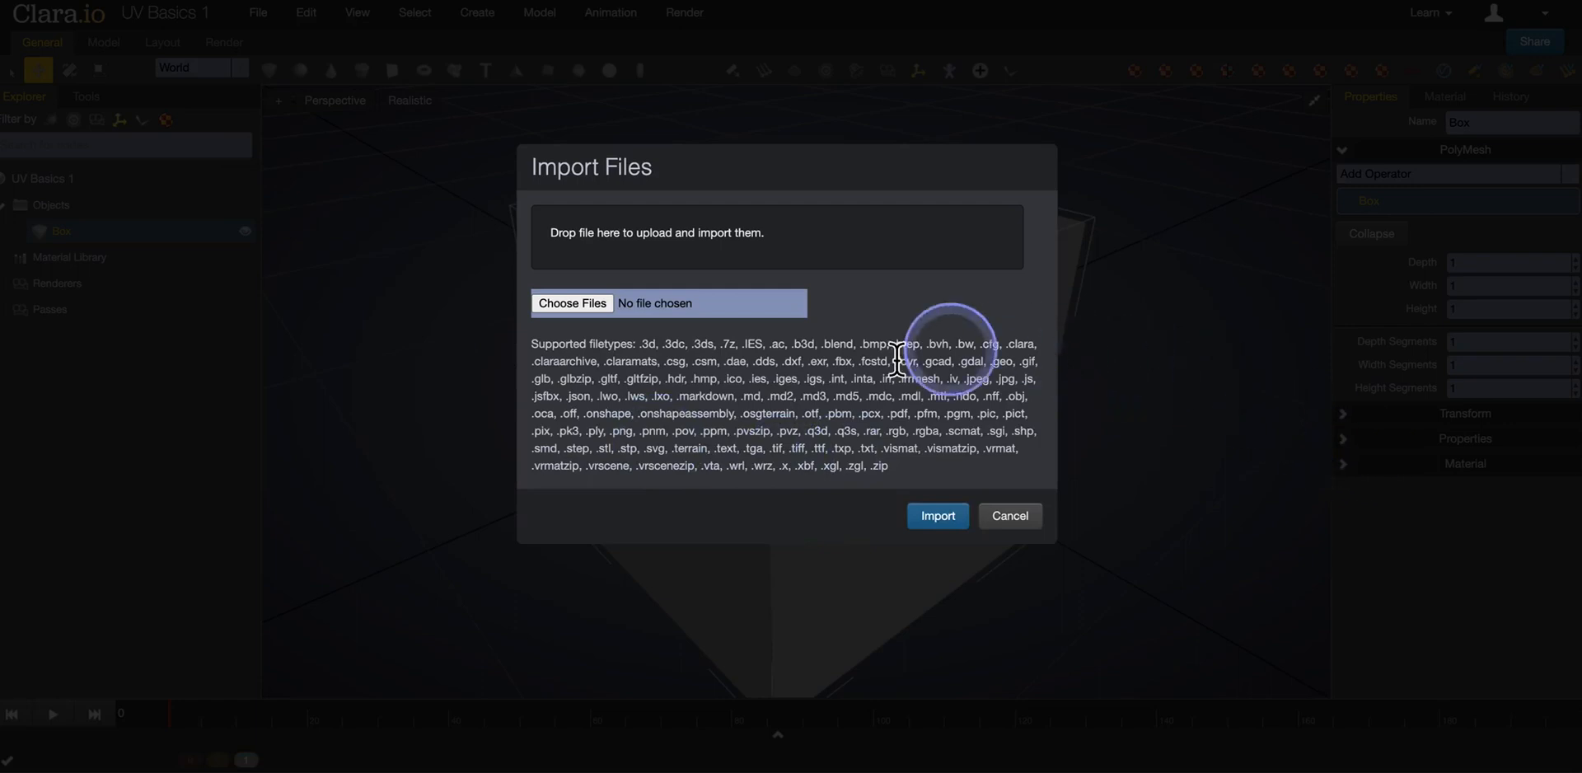
click(581, 306)
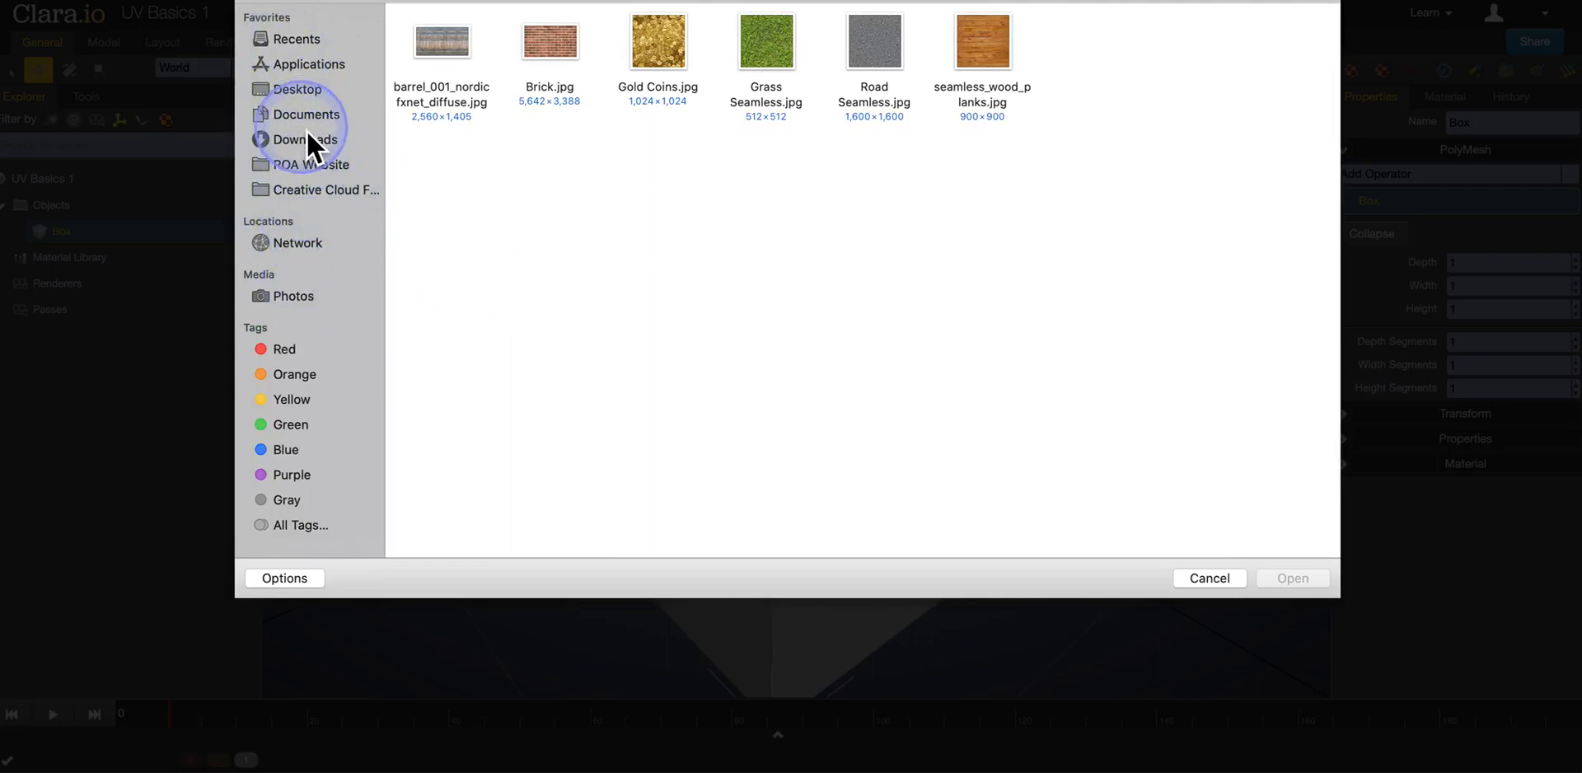
click(555, 51)
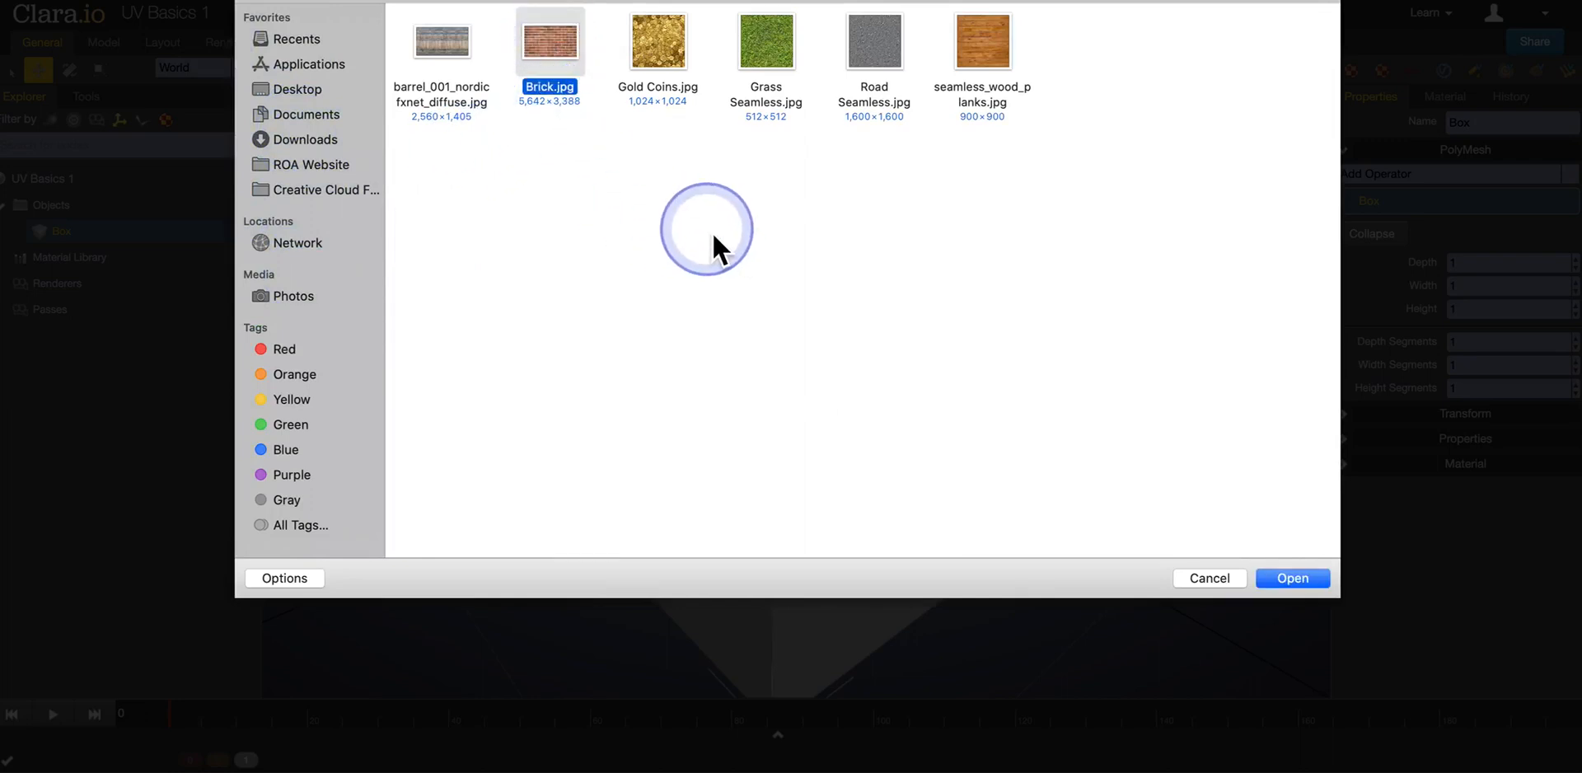
click(1290, 580)
click(936, 515)
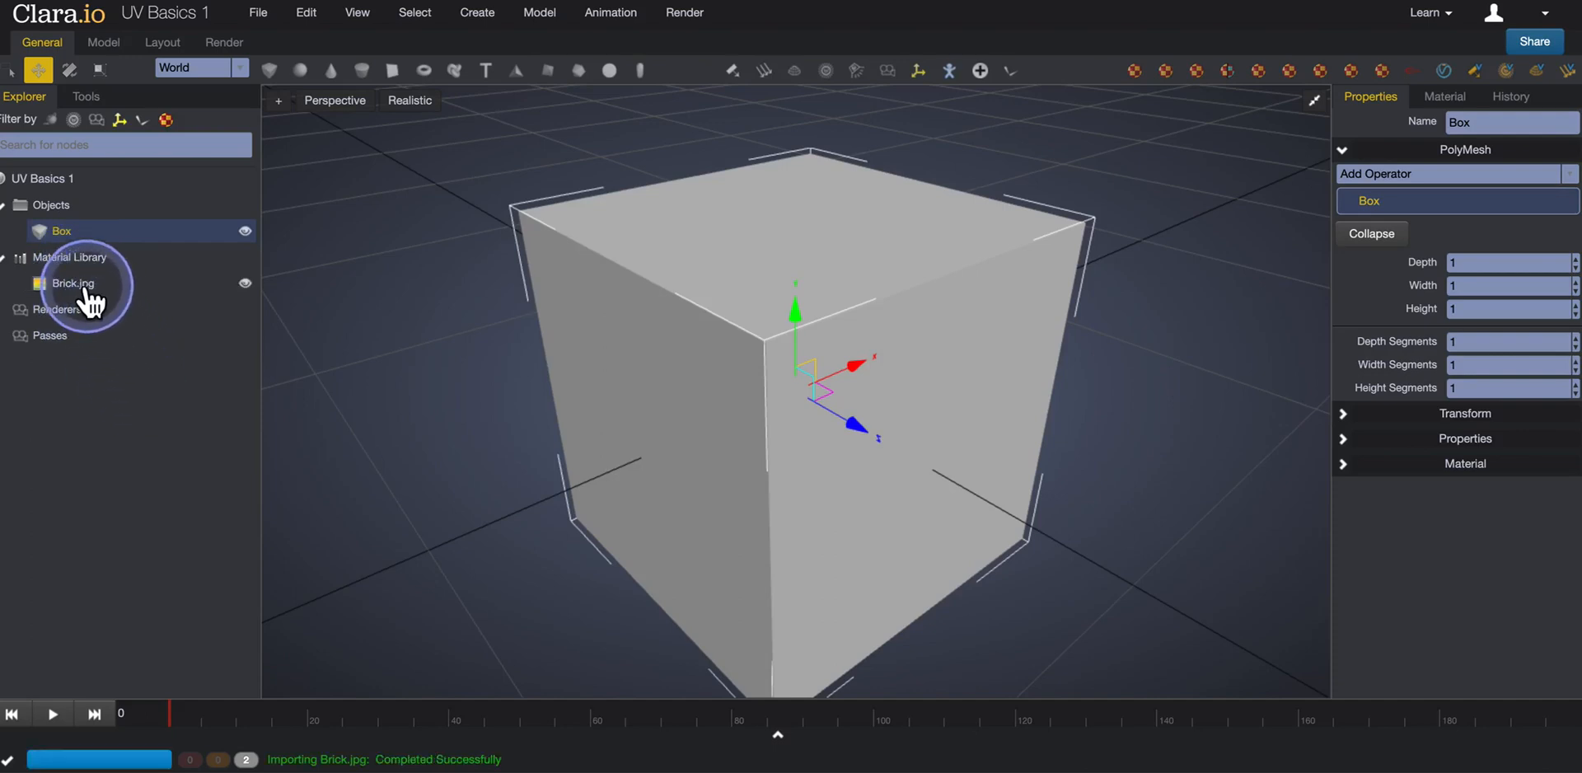
Inspect the image properties and texture preview of Brick.jpg in the Material Library.
click(101, 289)
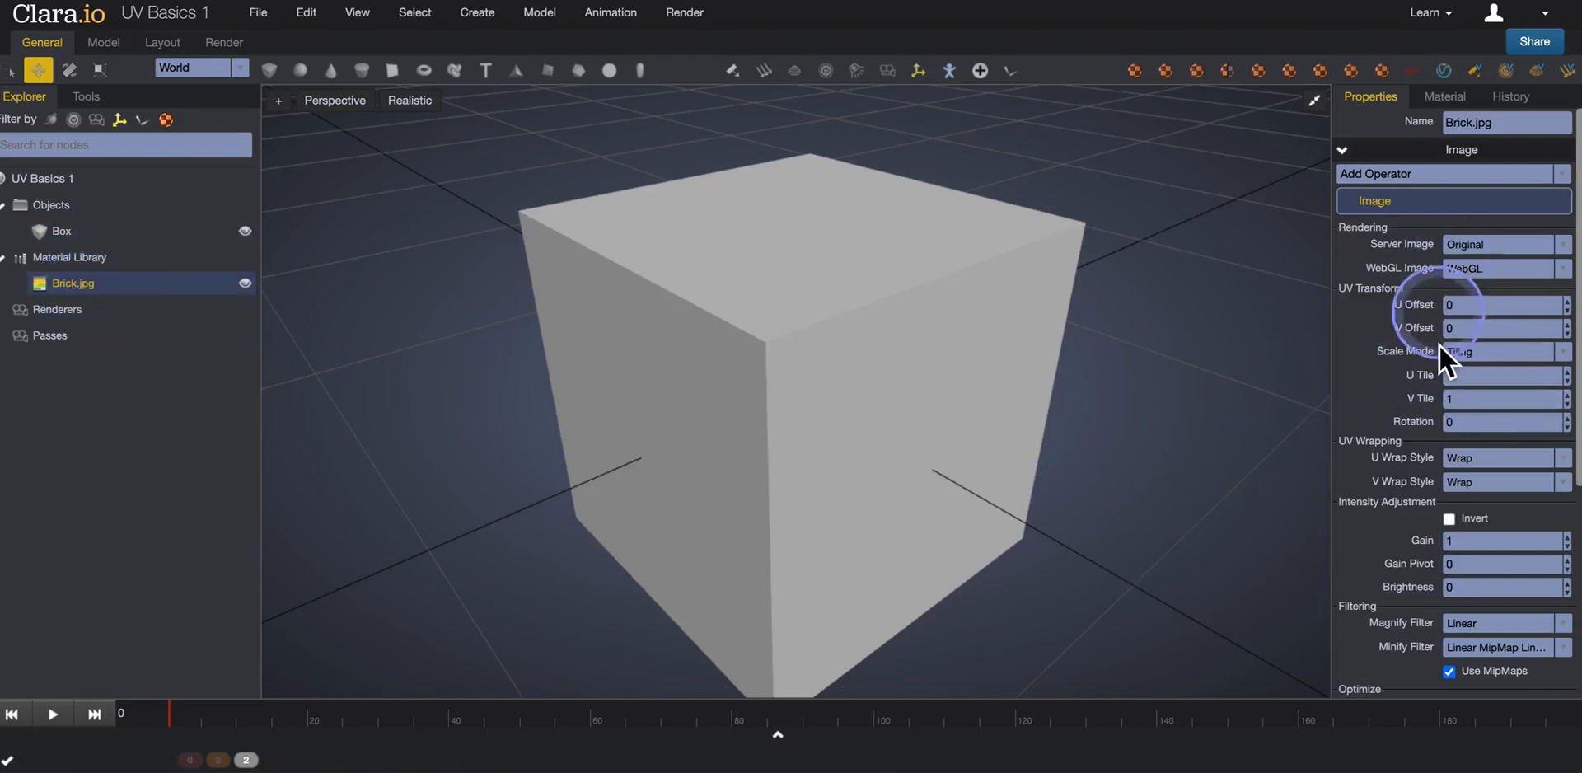
scroll(1397, 373, down, 5)
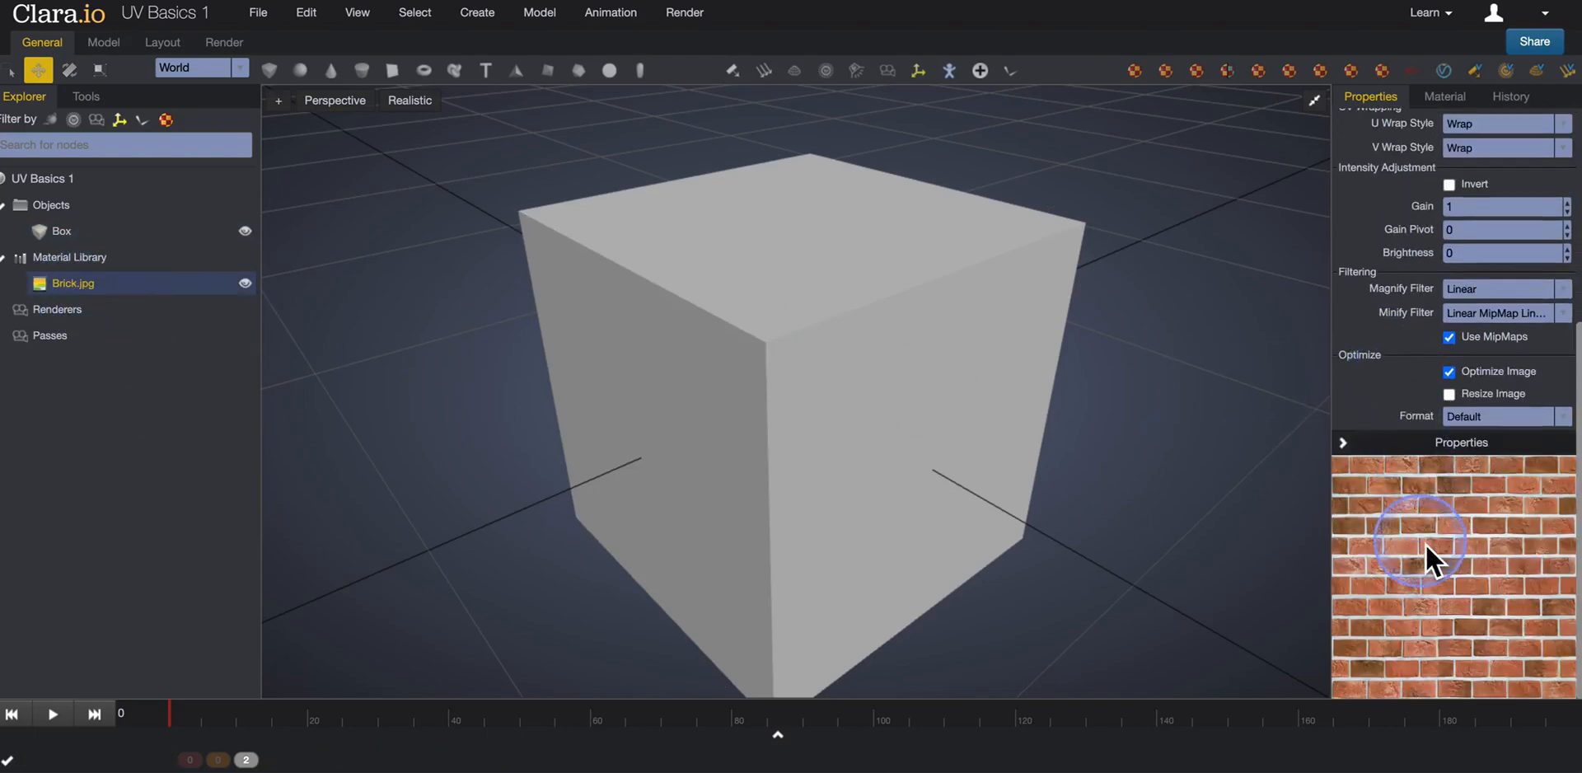
scroll(1425, 543, up, 5)
scroll(1426, 544, down, 5)
scroll(1422, 542, up, 5)
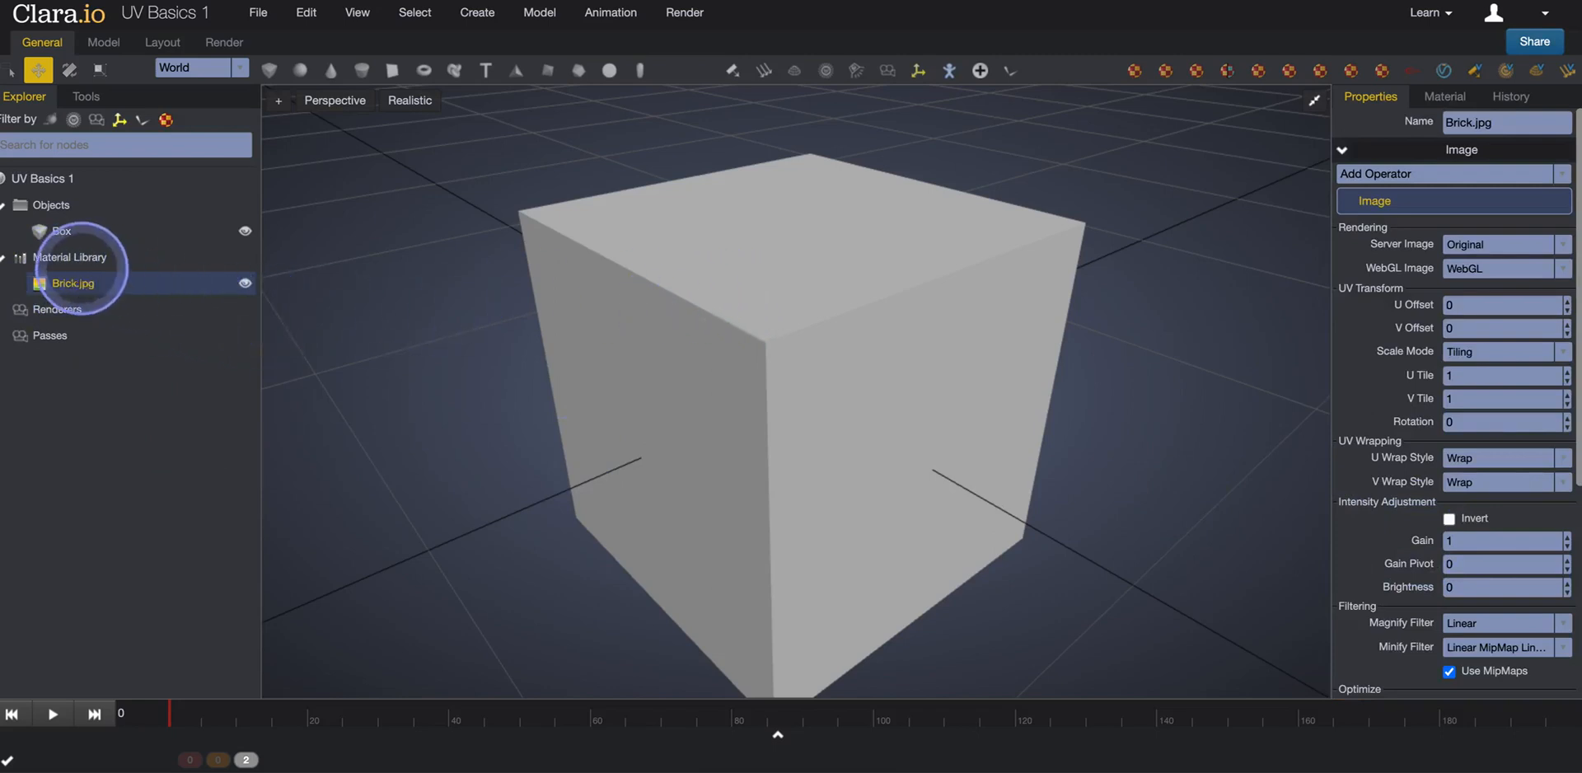
Create a new Standard material in the Material Library.
click(74, 259)
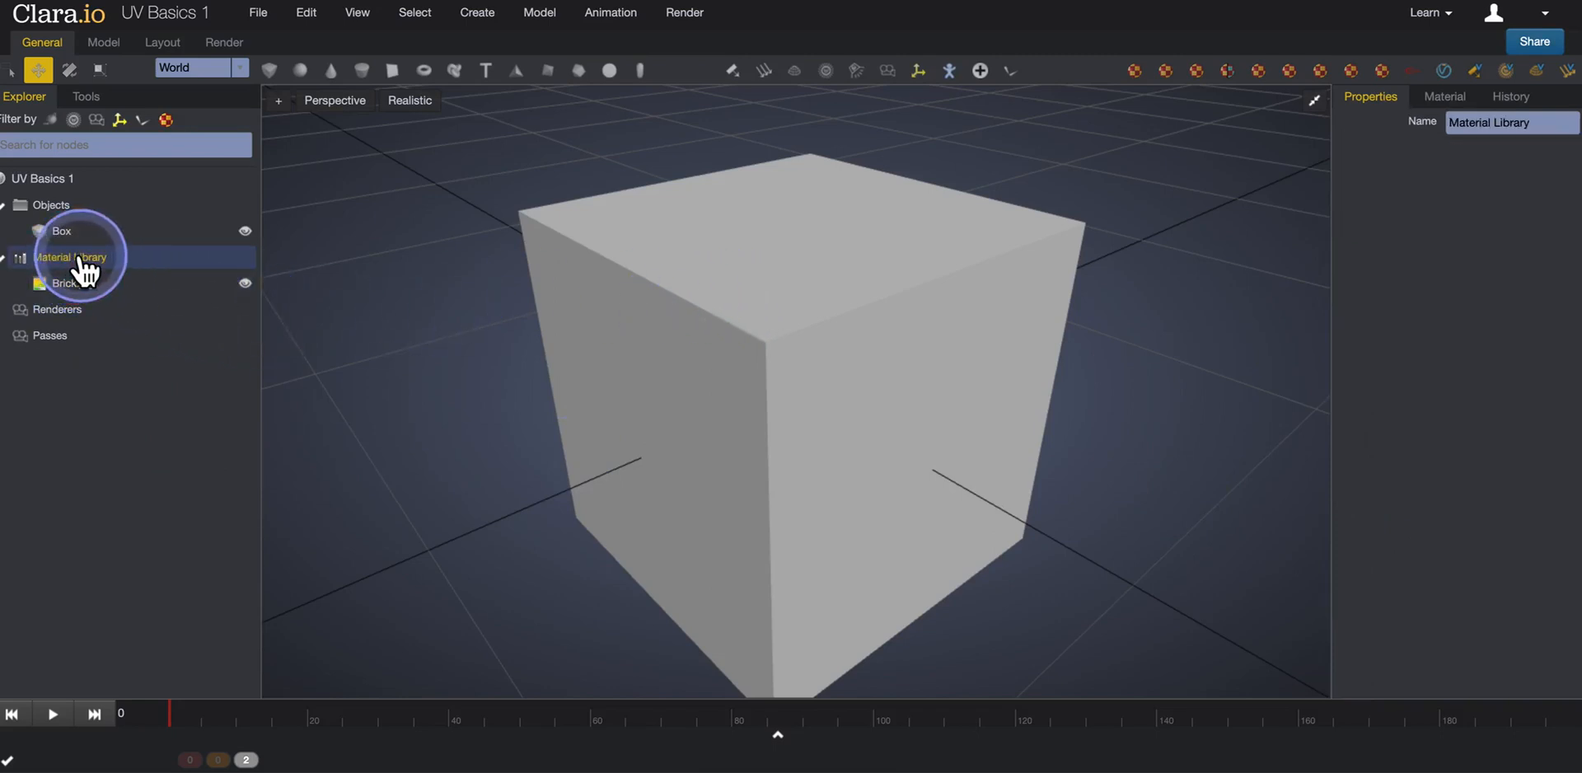
right_click(80, 259)
mouse_move(108, 274)
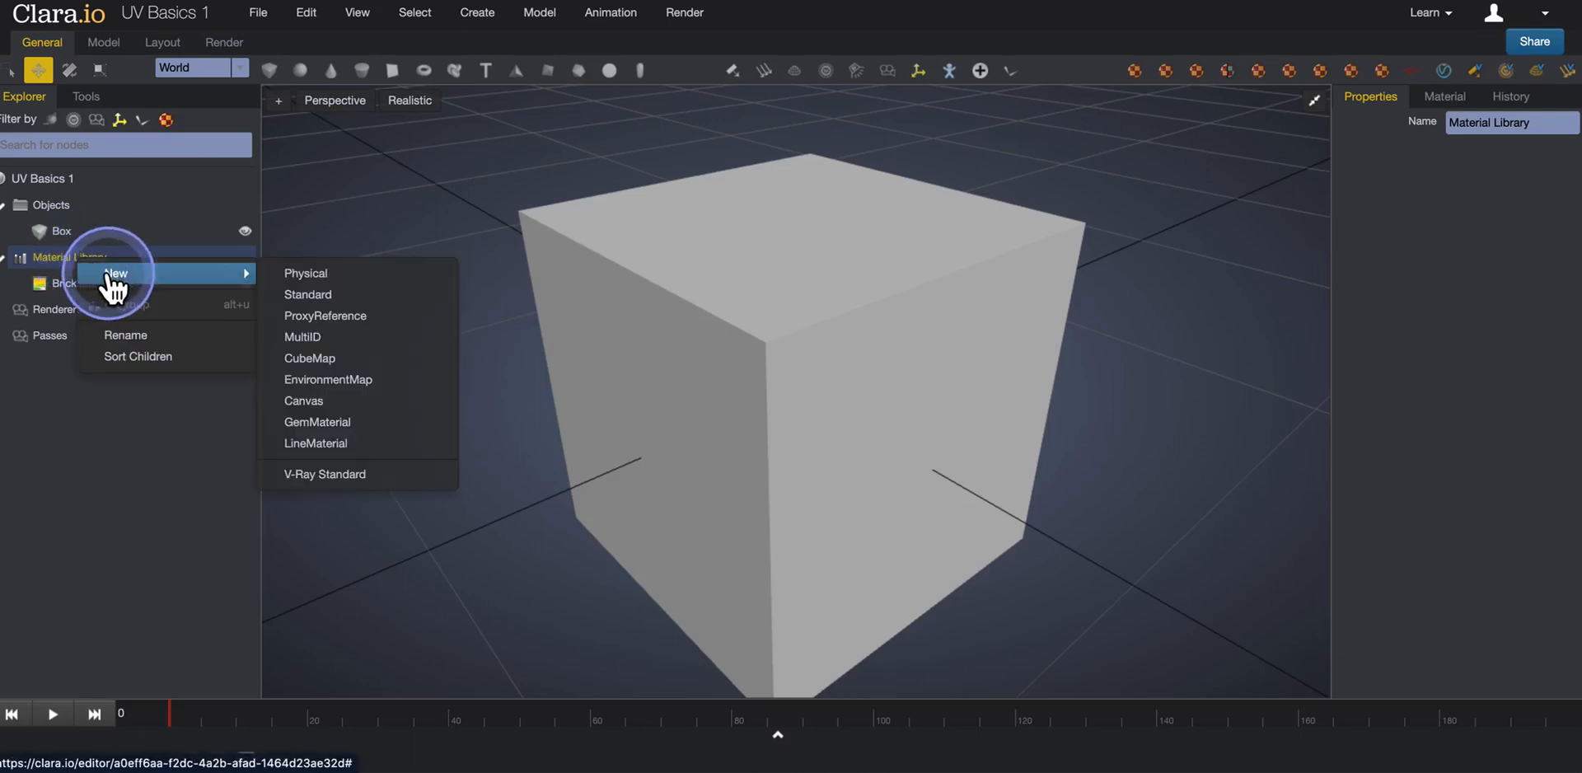
click(328, 297)
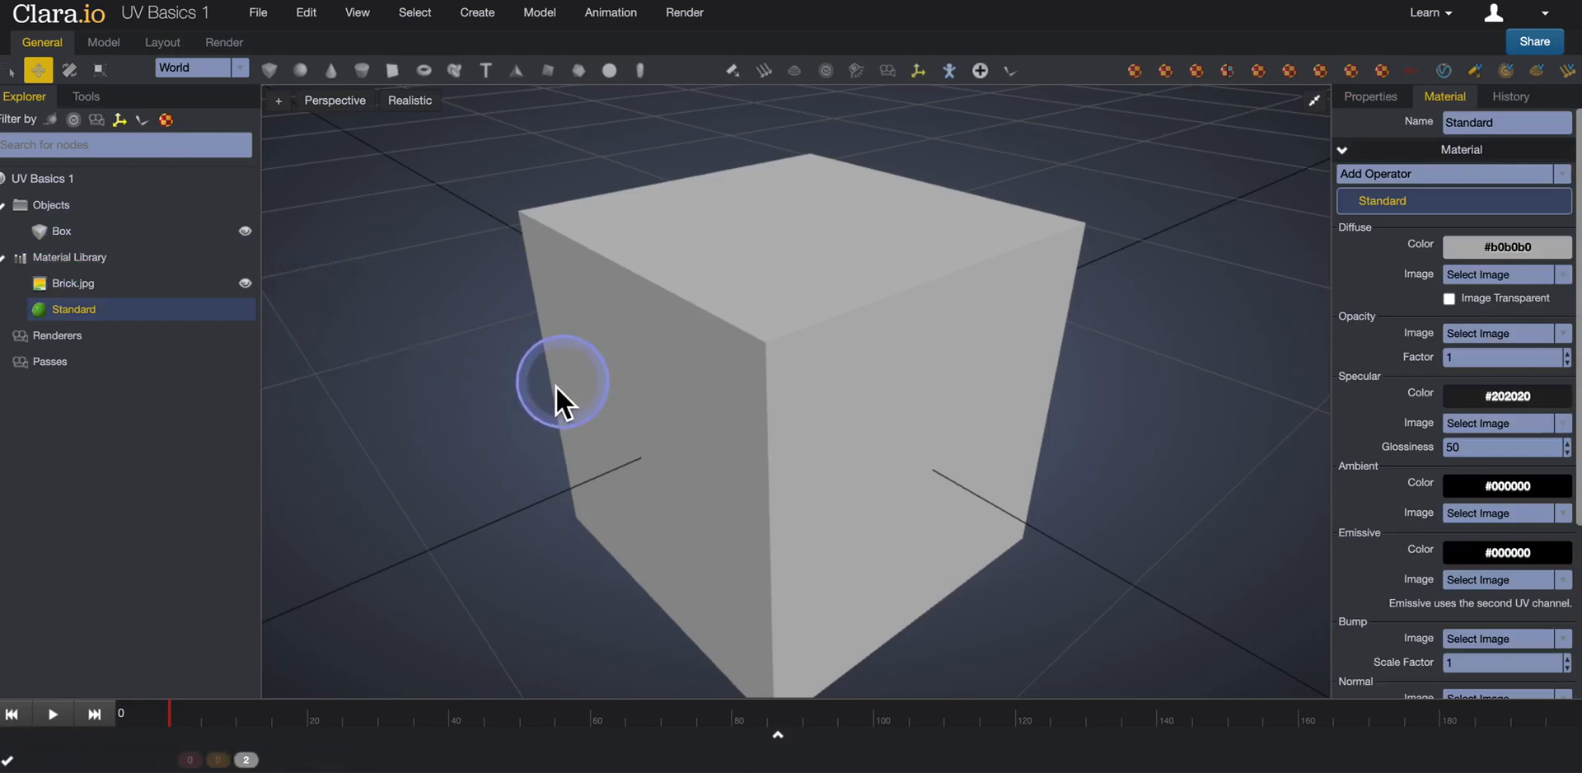
Rename the new Standard material as "Brick Mat".
double_click(89, 323)
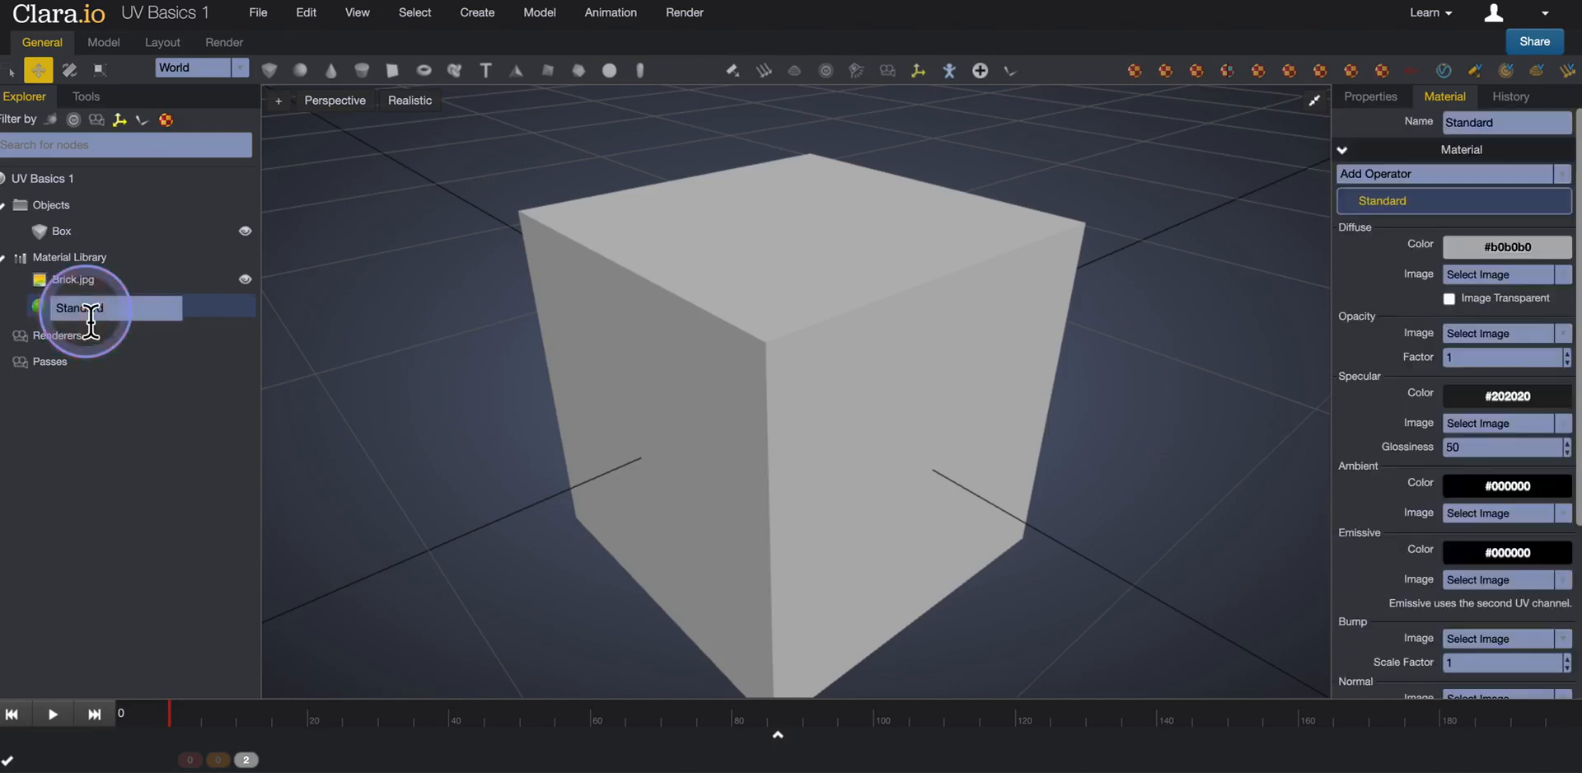
click(128, 399)
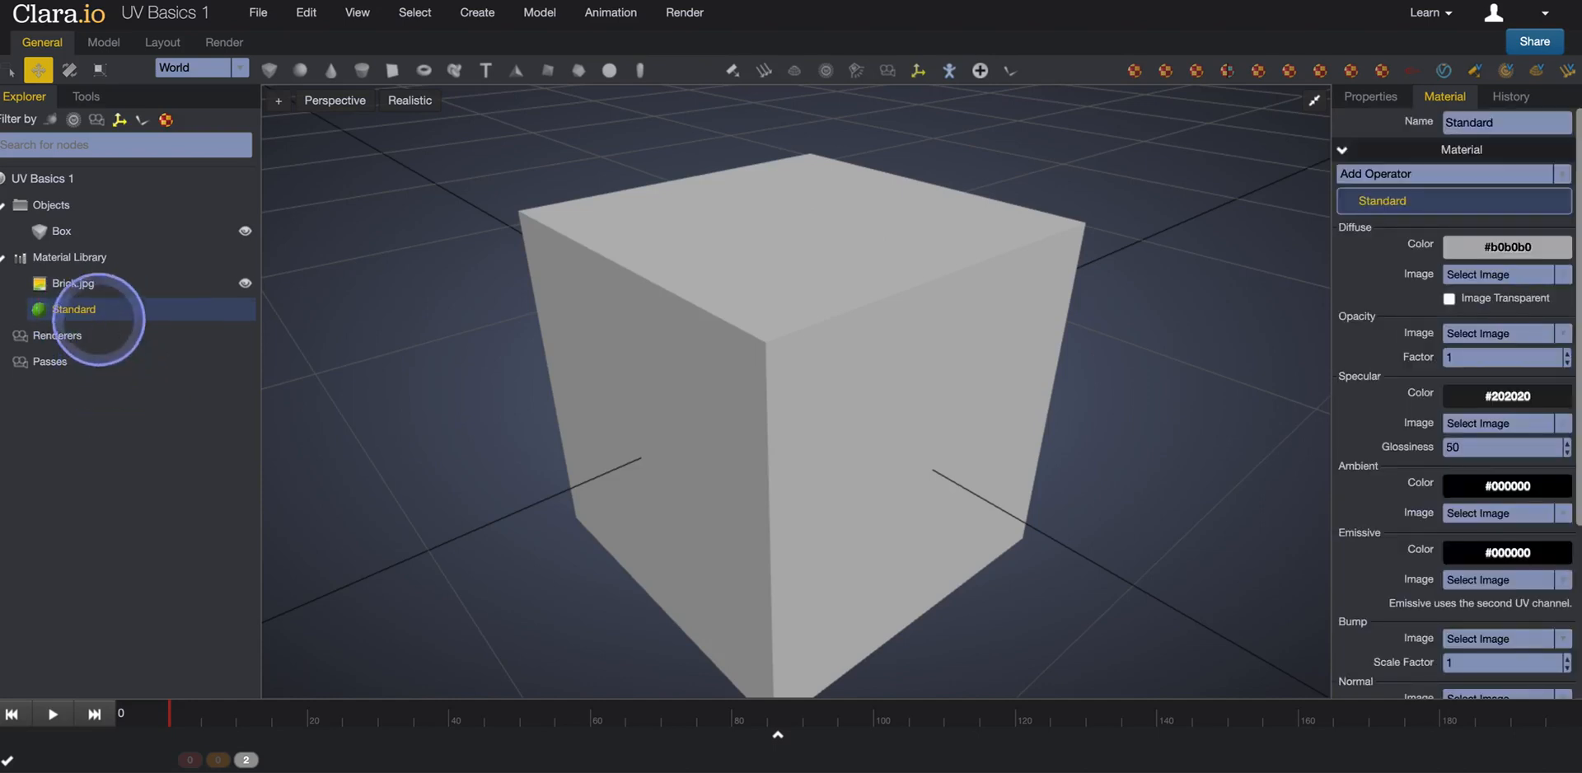
click(106, 318)
right_click(97, 313)
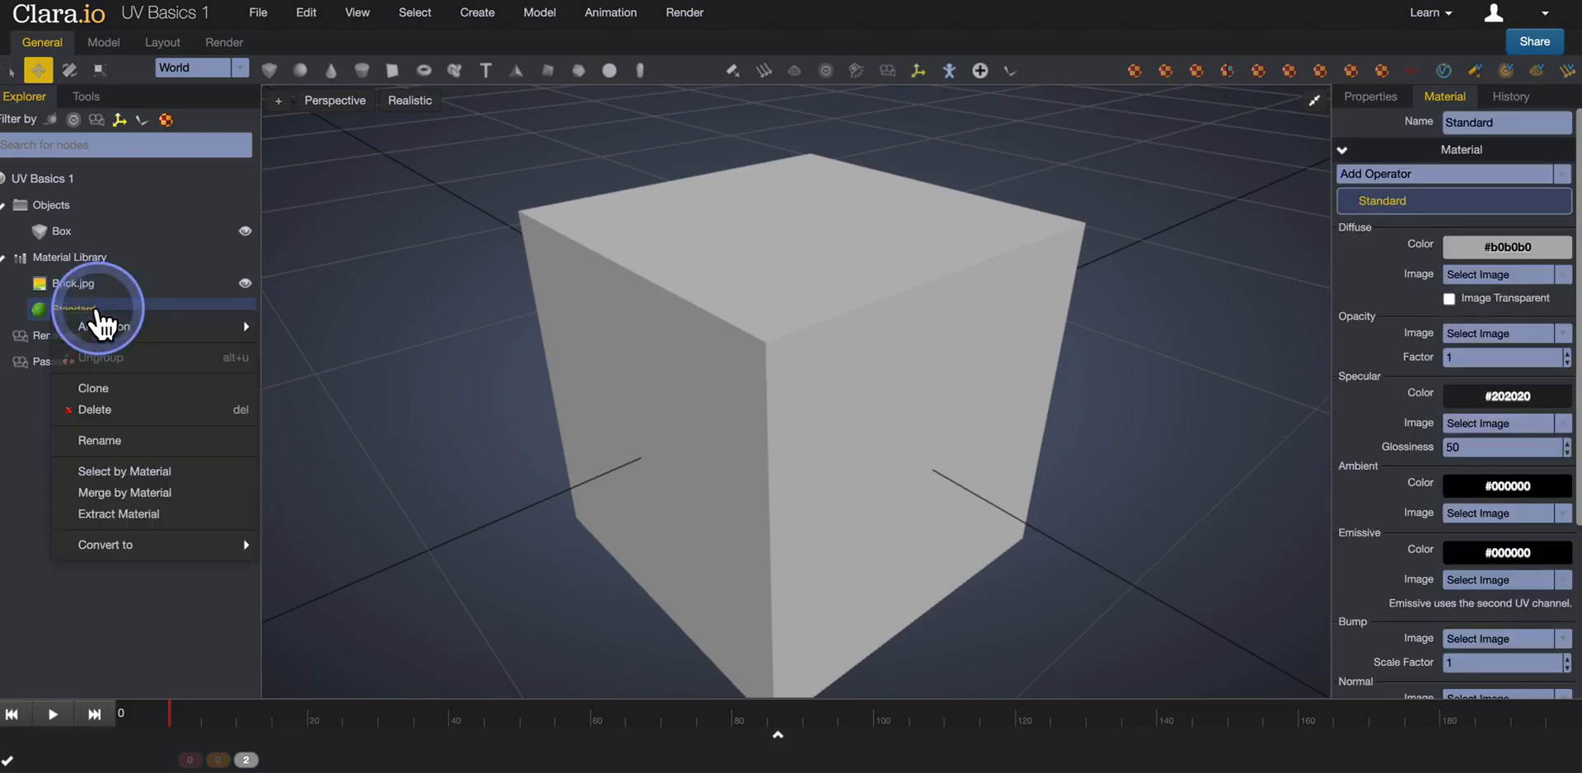
click(116, 440)
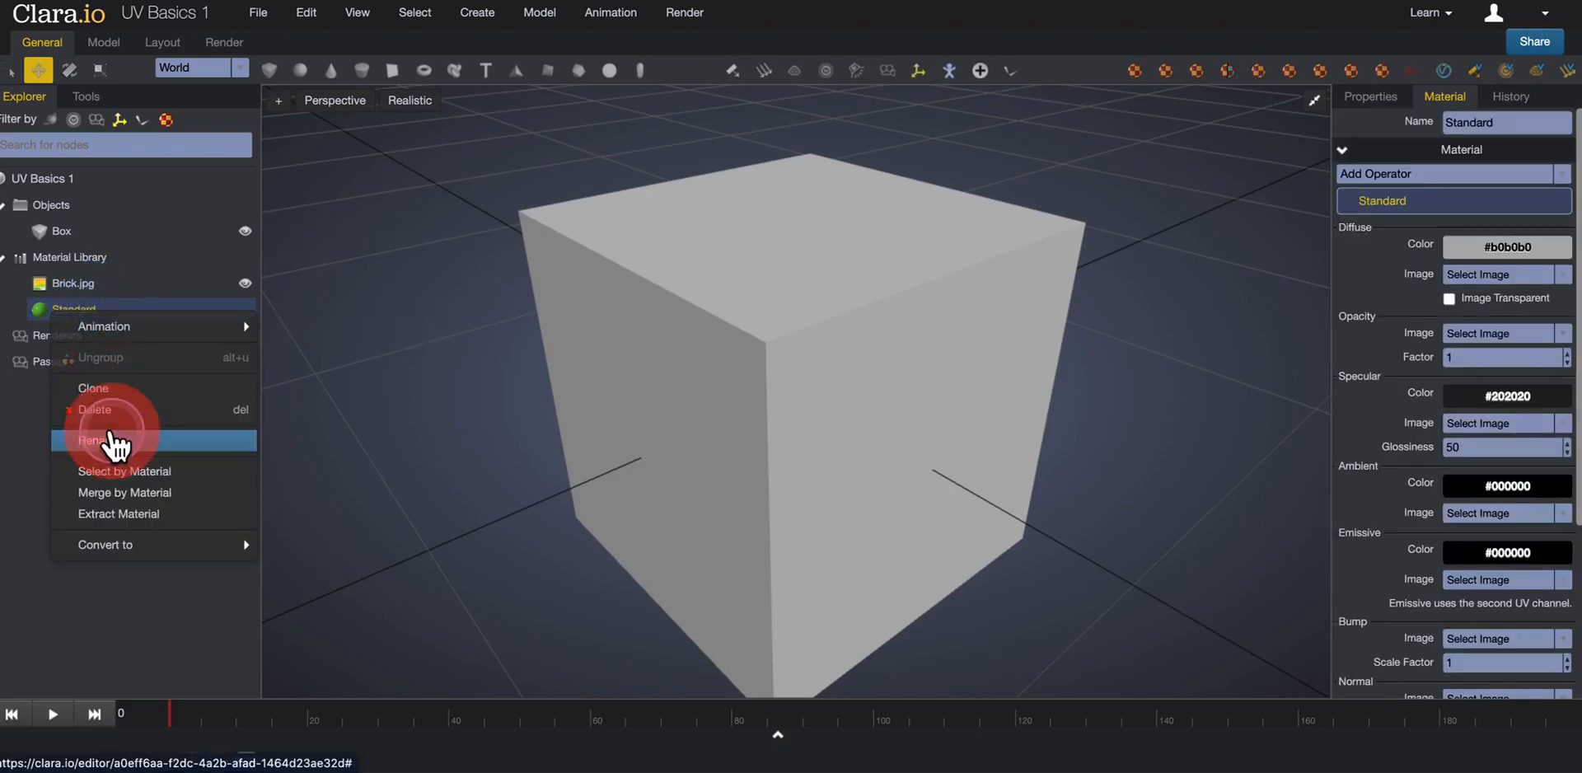
key(BackSpace)
key(BackSpace)
key(BackSpace)
key(BackSpace)
key(BackSpace)
key(BackSpace)
key(BackSpace)
key(BackSpace)
key(BackSpace)
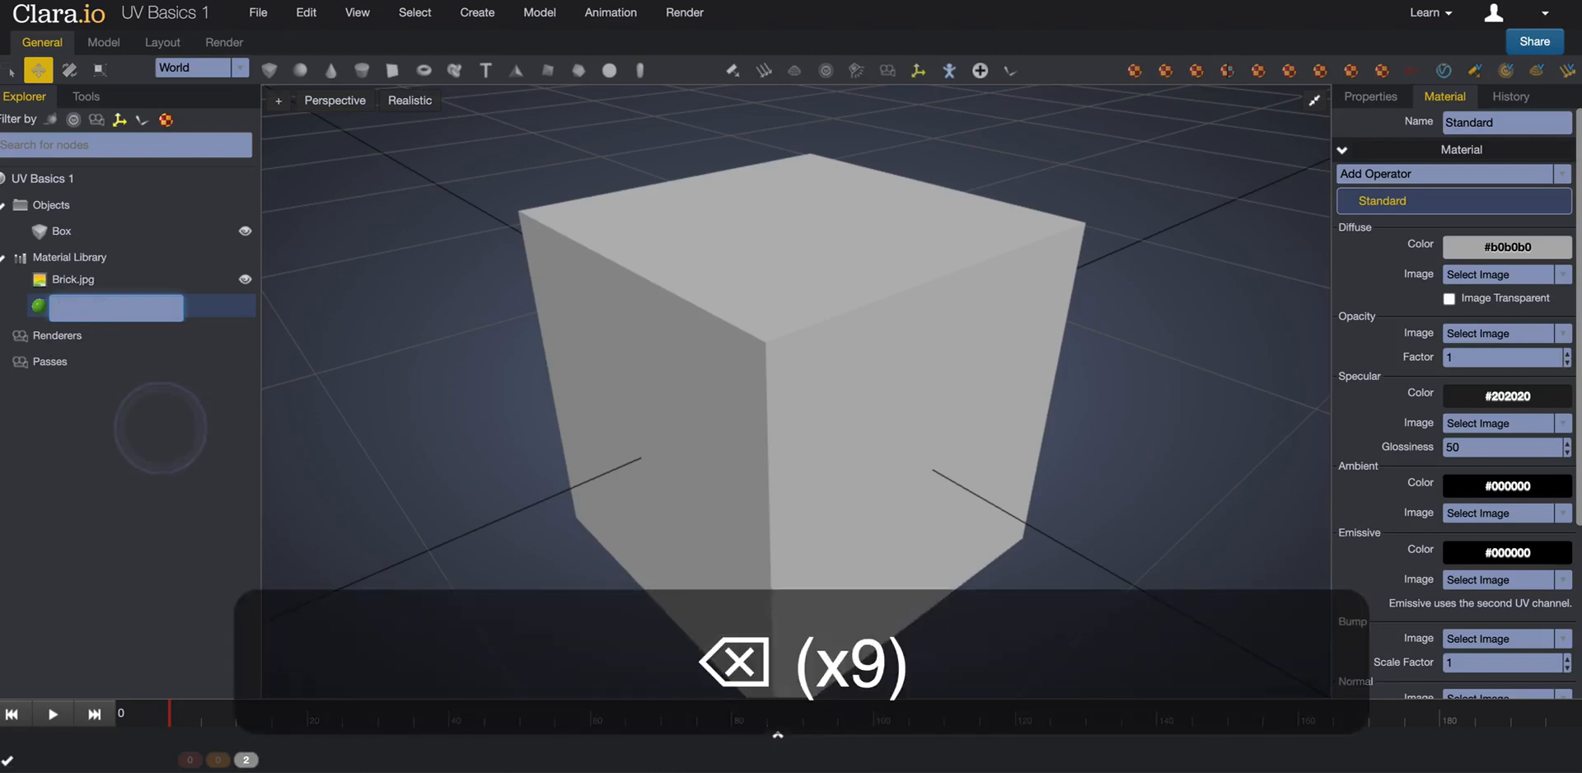
text(Brick Mat)
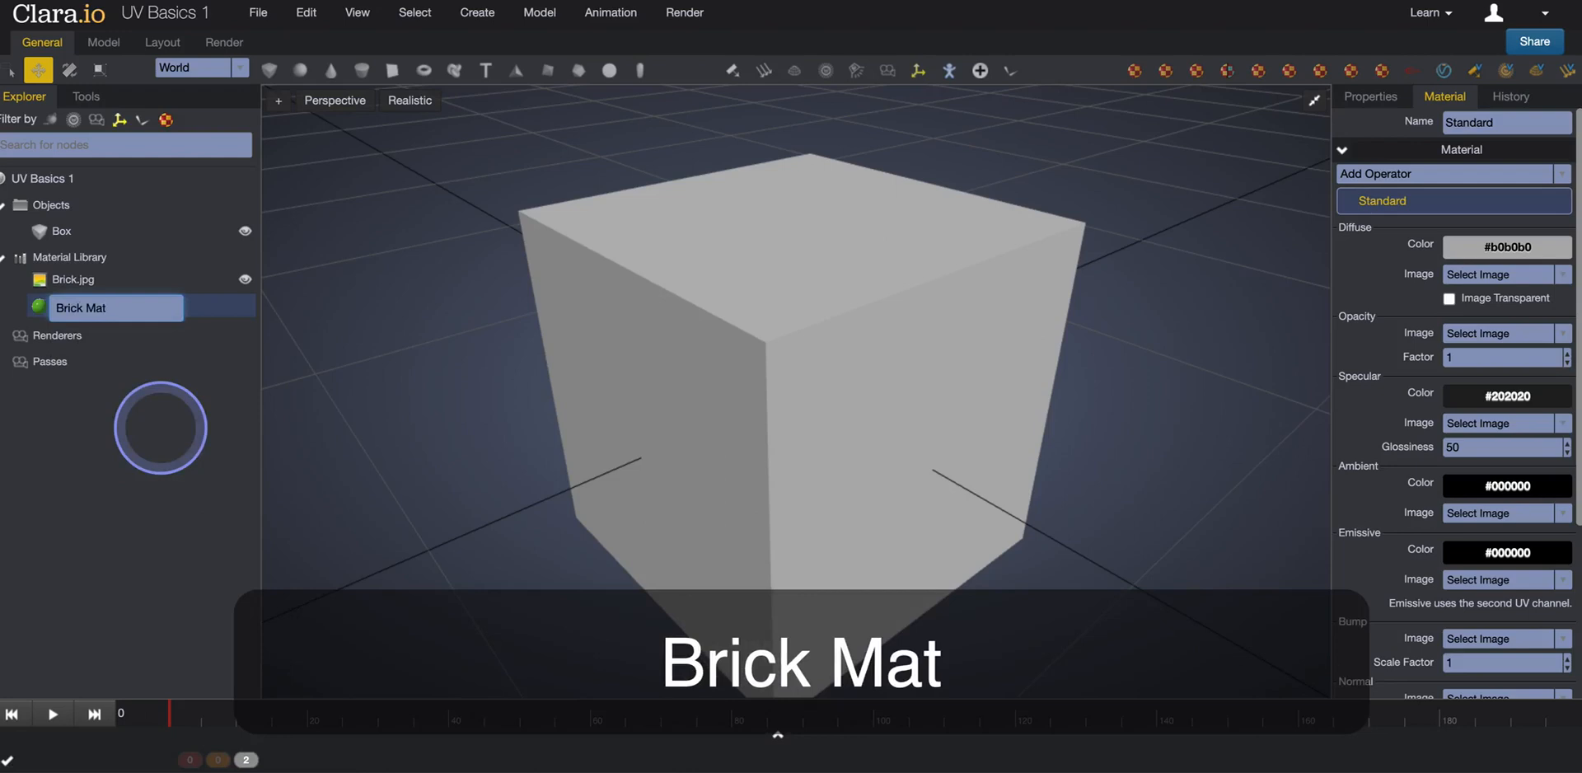
key(Return)
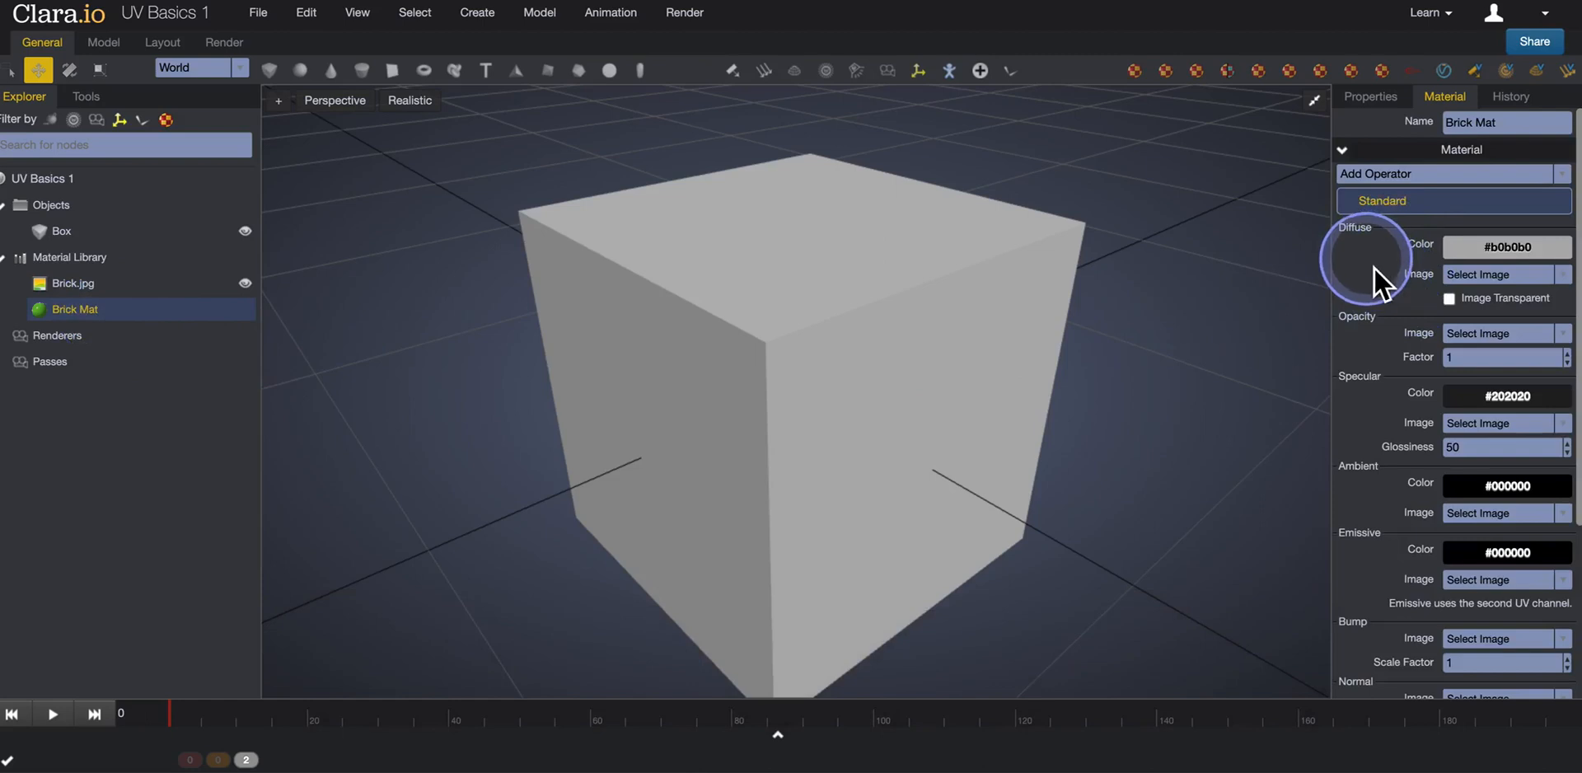
Set Brick.jpg as the diffuse image of Brick Mat and apply the material to the box.
click(1476, 276)
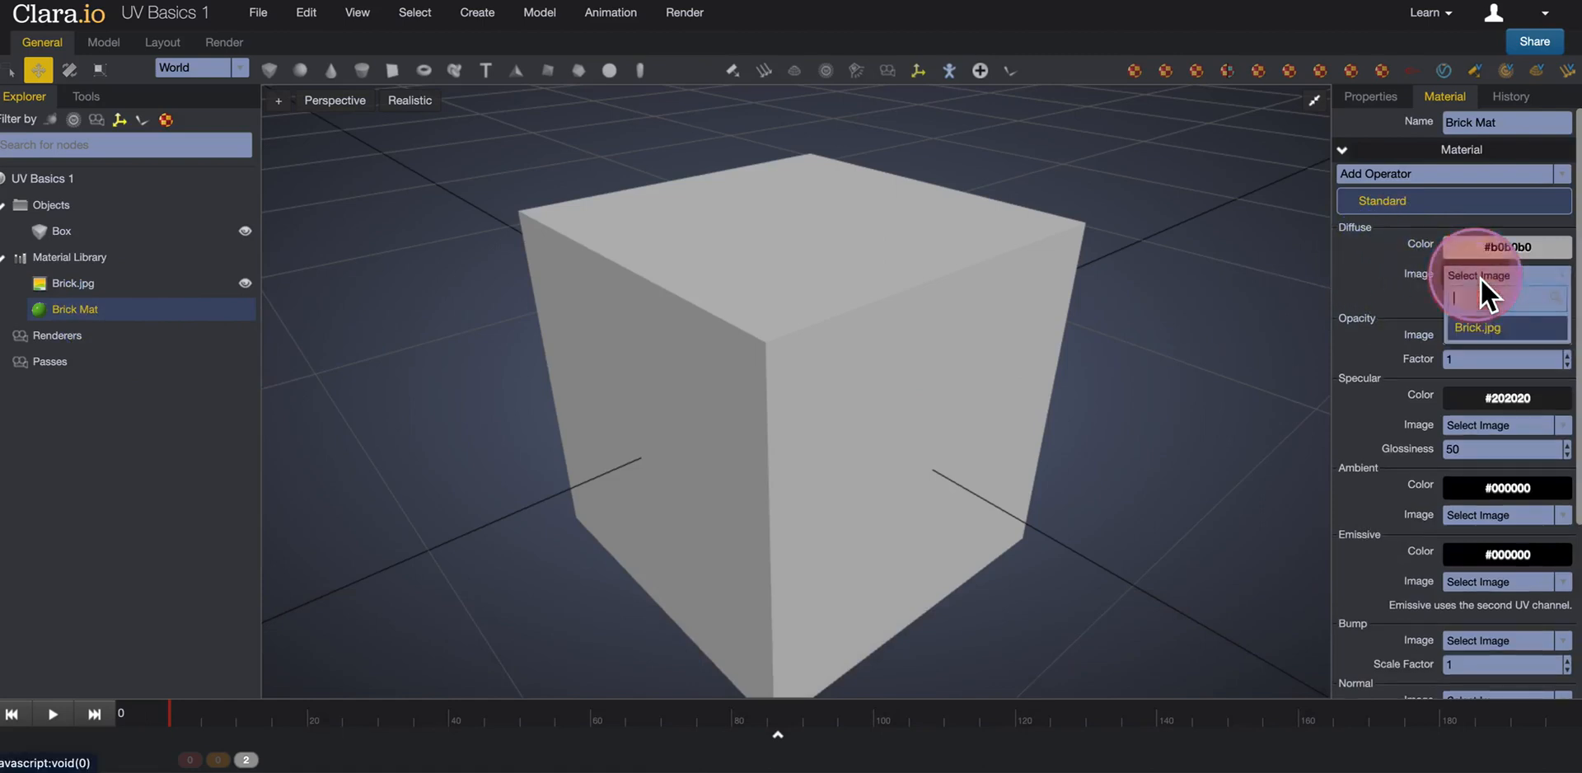
click(1477, 330)
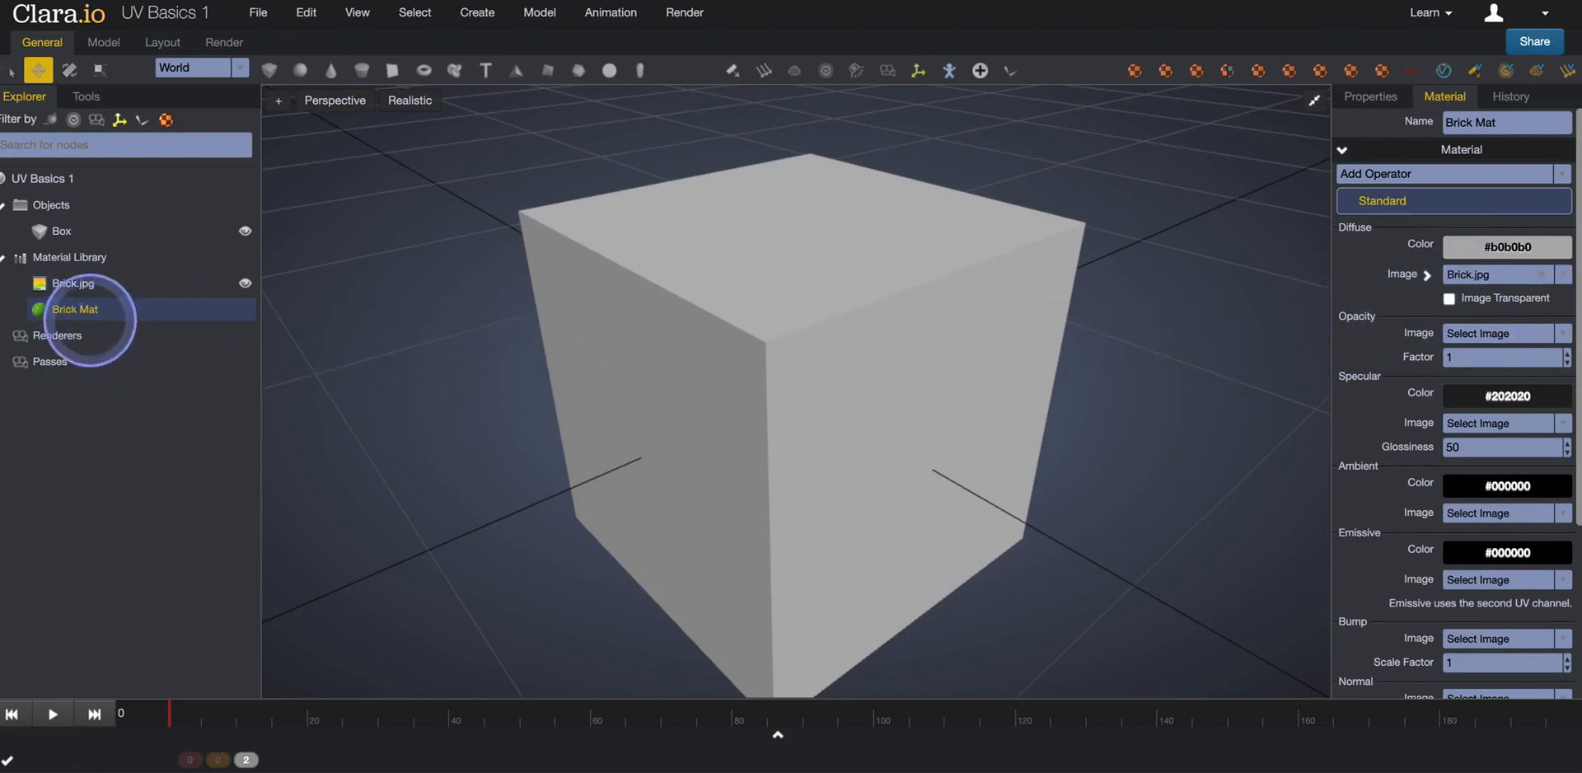
drag(86, 311, 768, 326)
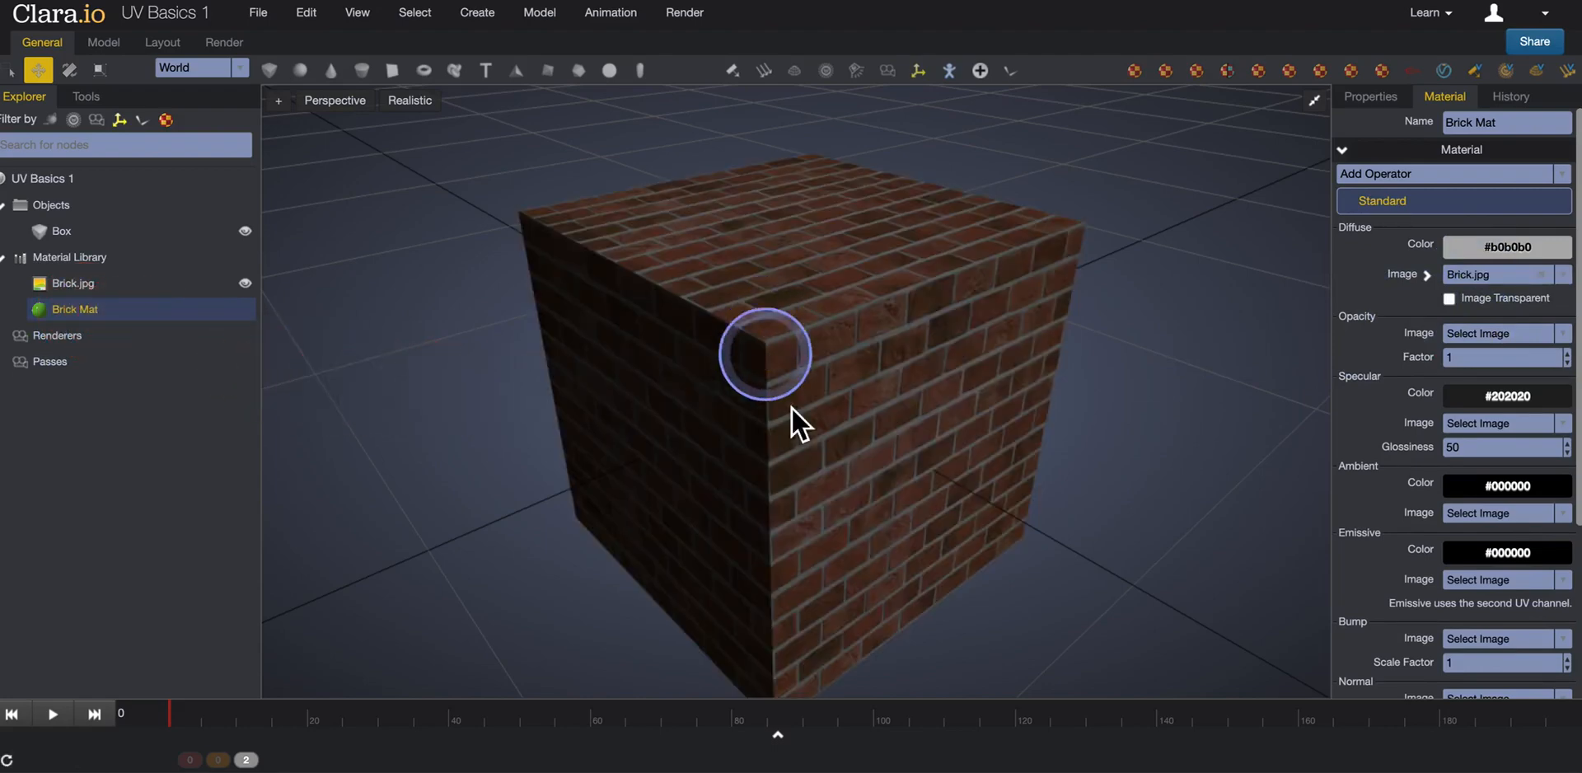
Select the brick-textured box and show its mesh editing tools in whole-object mode.
right_drag(966, 458, 933, 483)
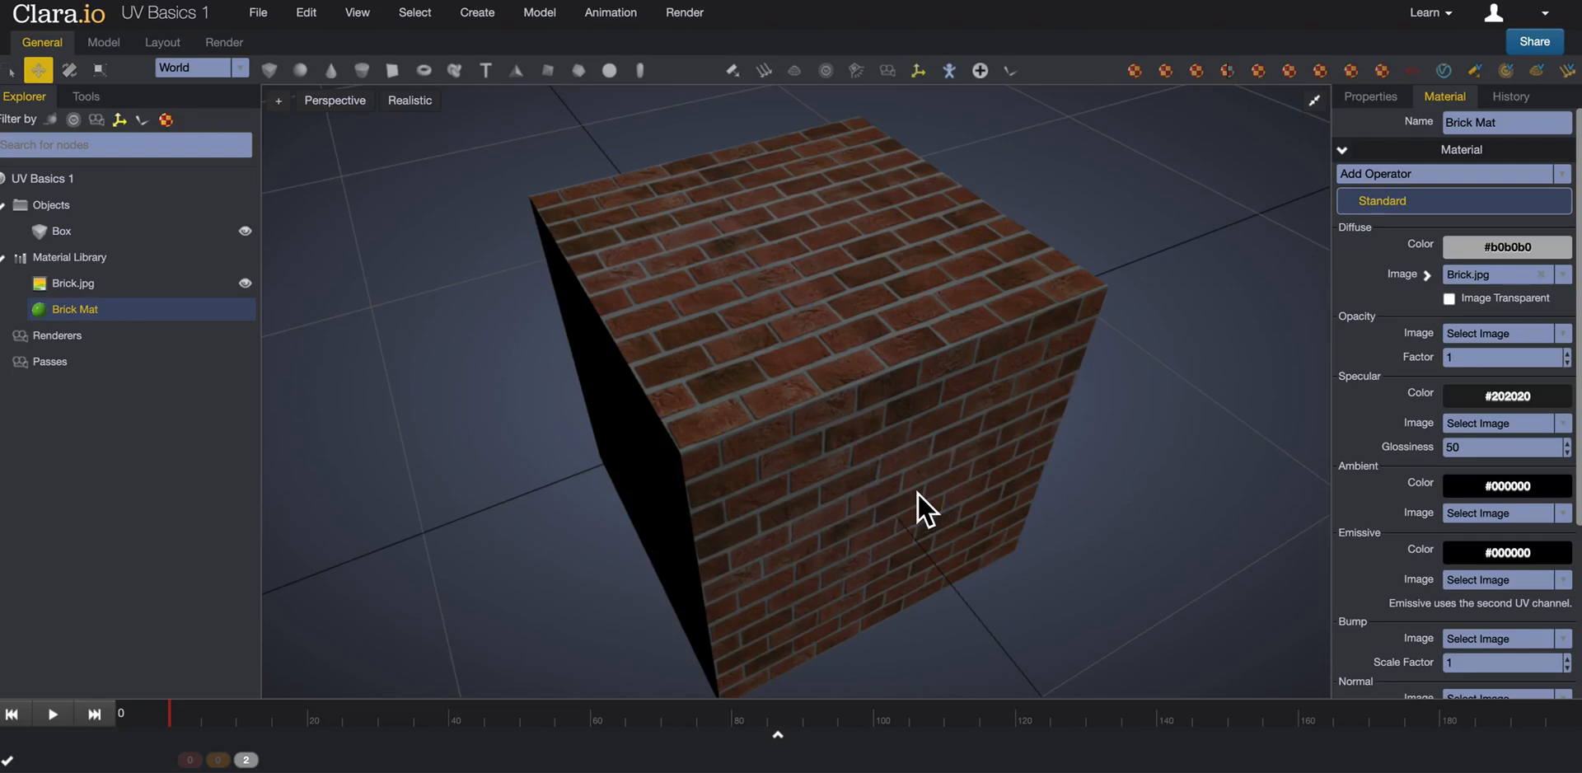
drag(921, 496, 986, 327)
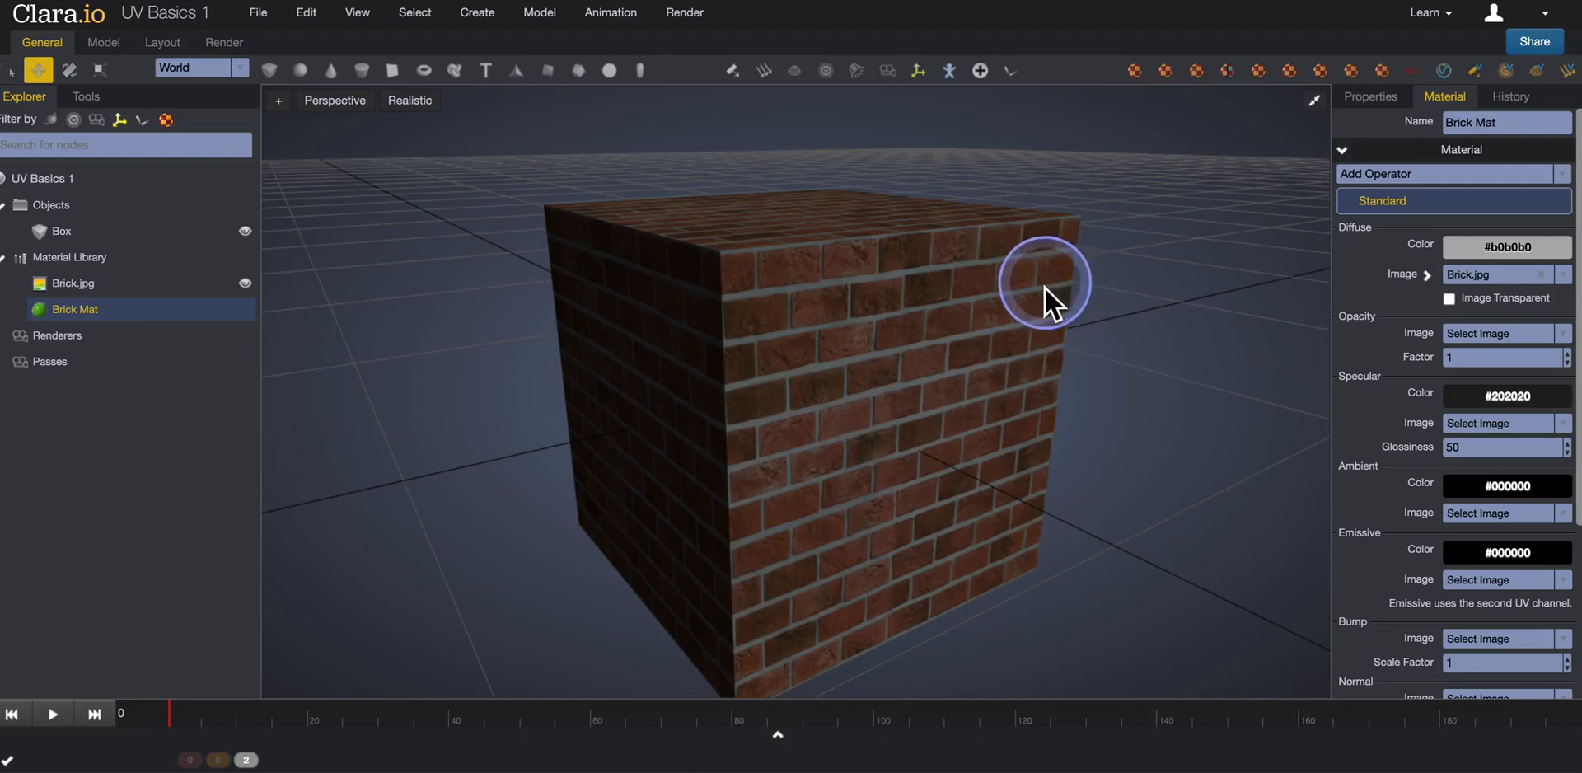
right_drag(984, 300, 939, 289)
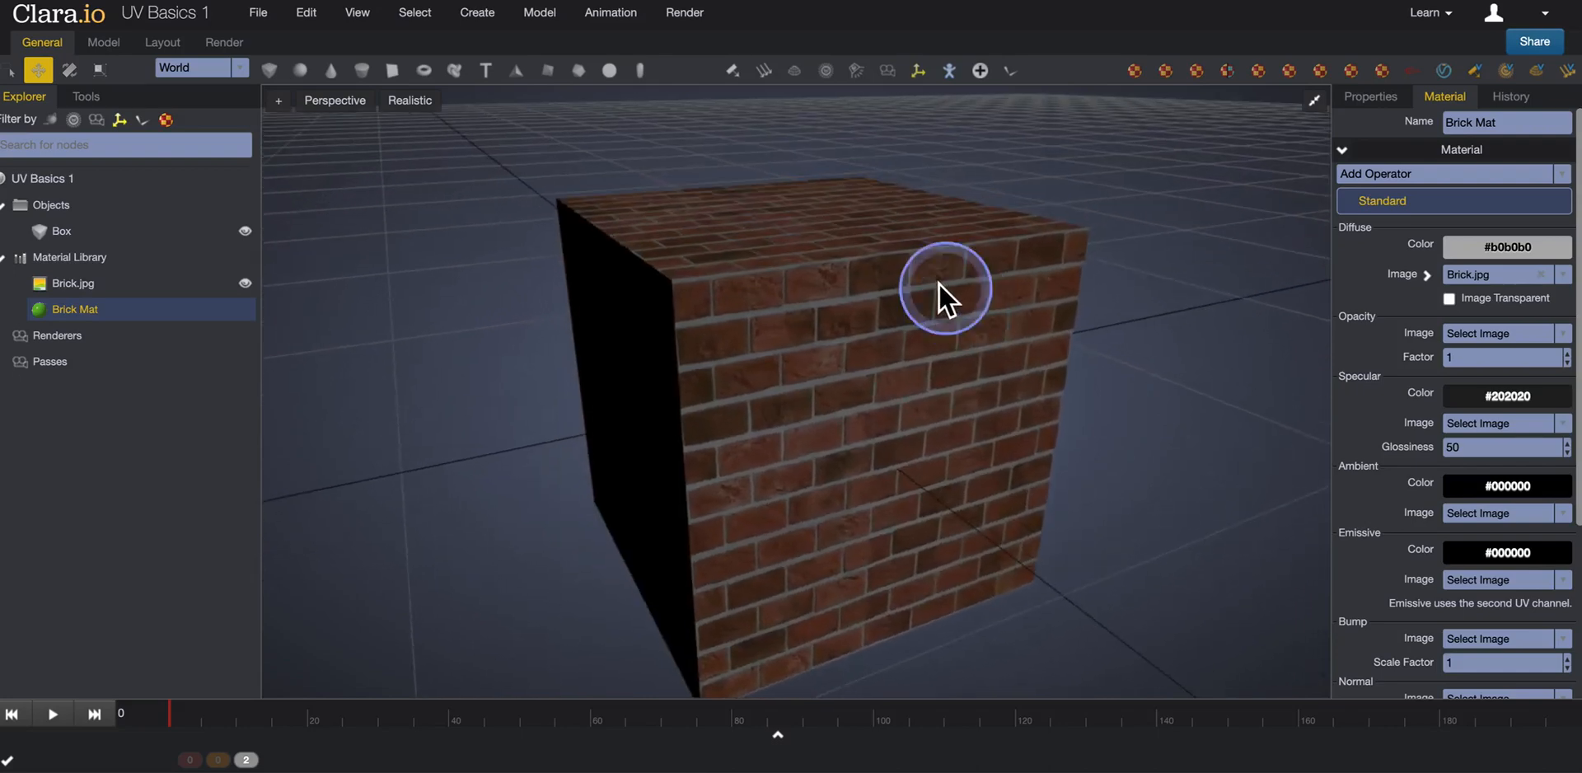
click(890, 381)
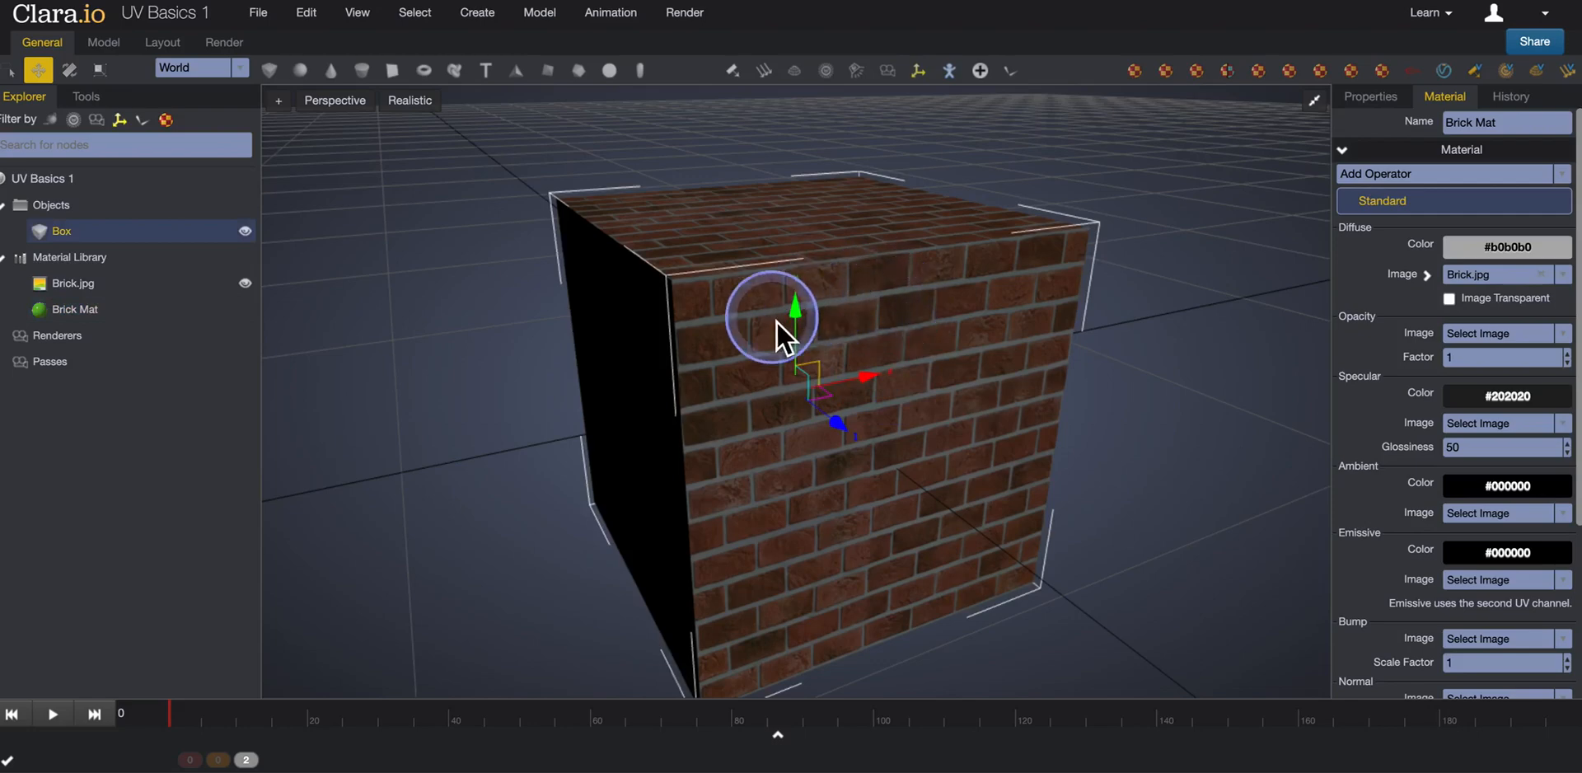
click(84, 98)
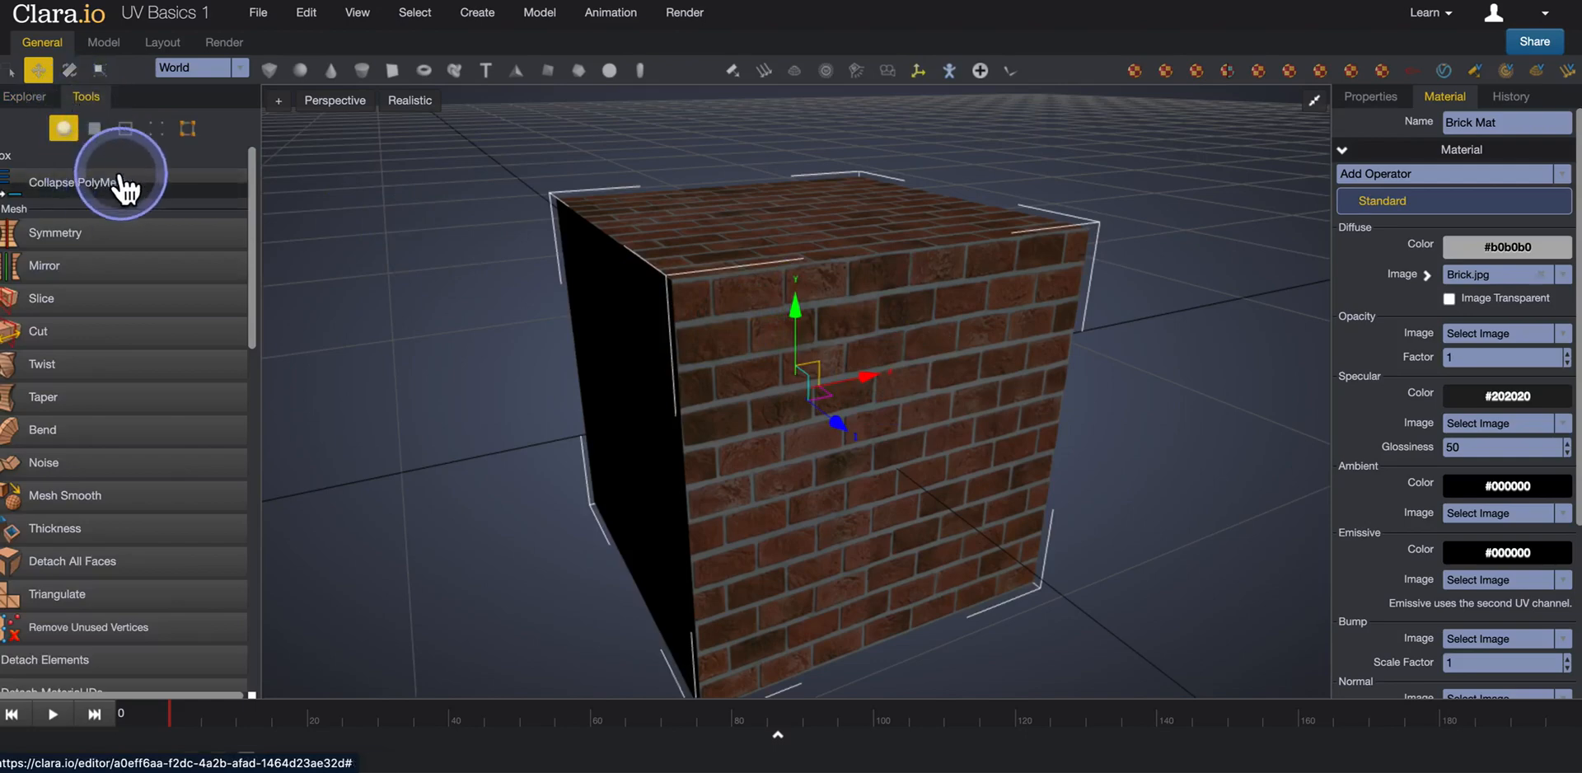
click(63, 129)
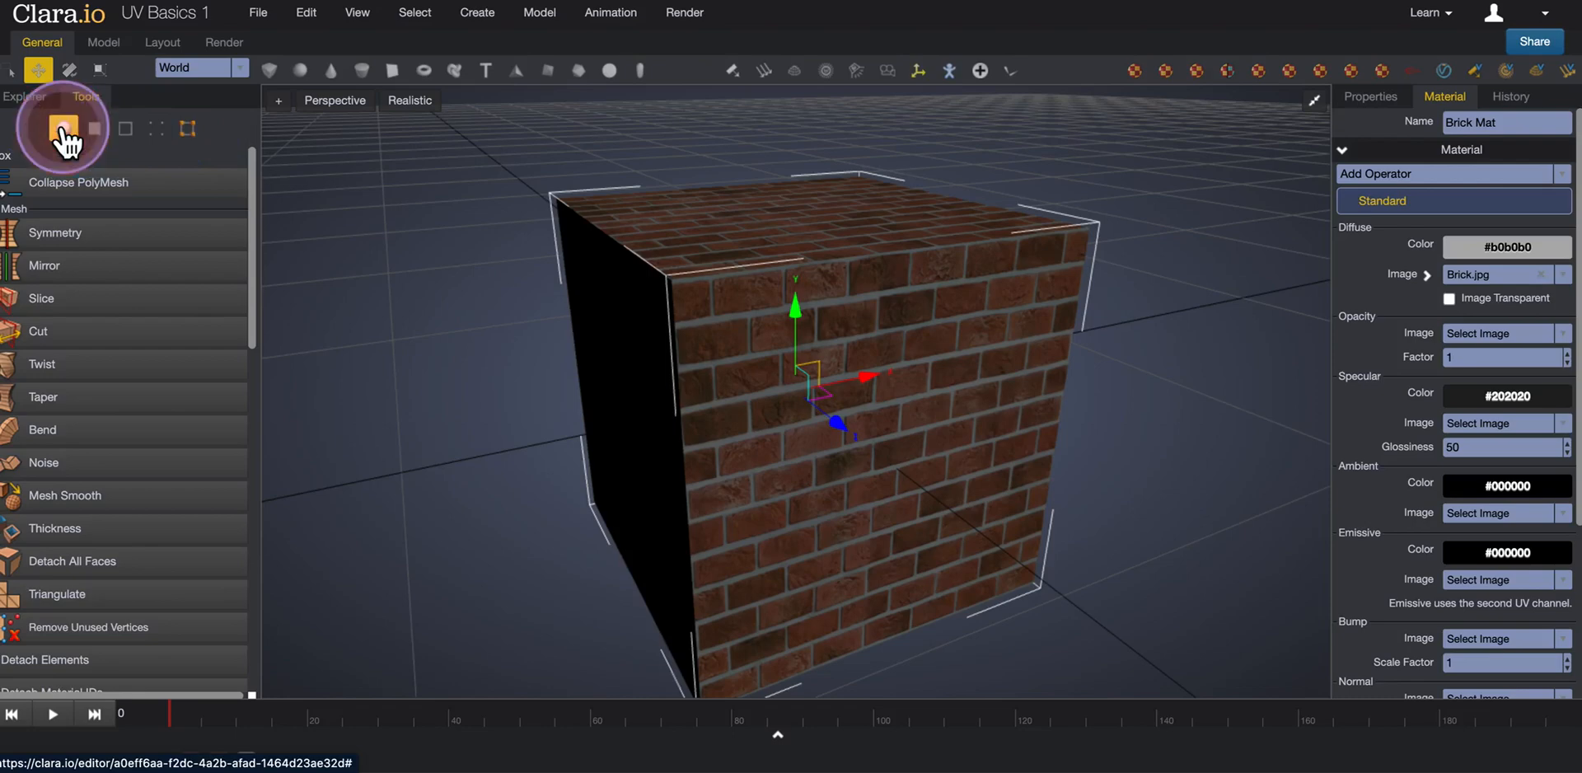
click(90, 129)
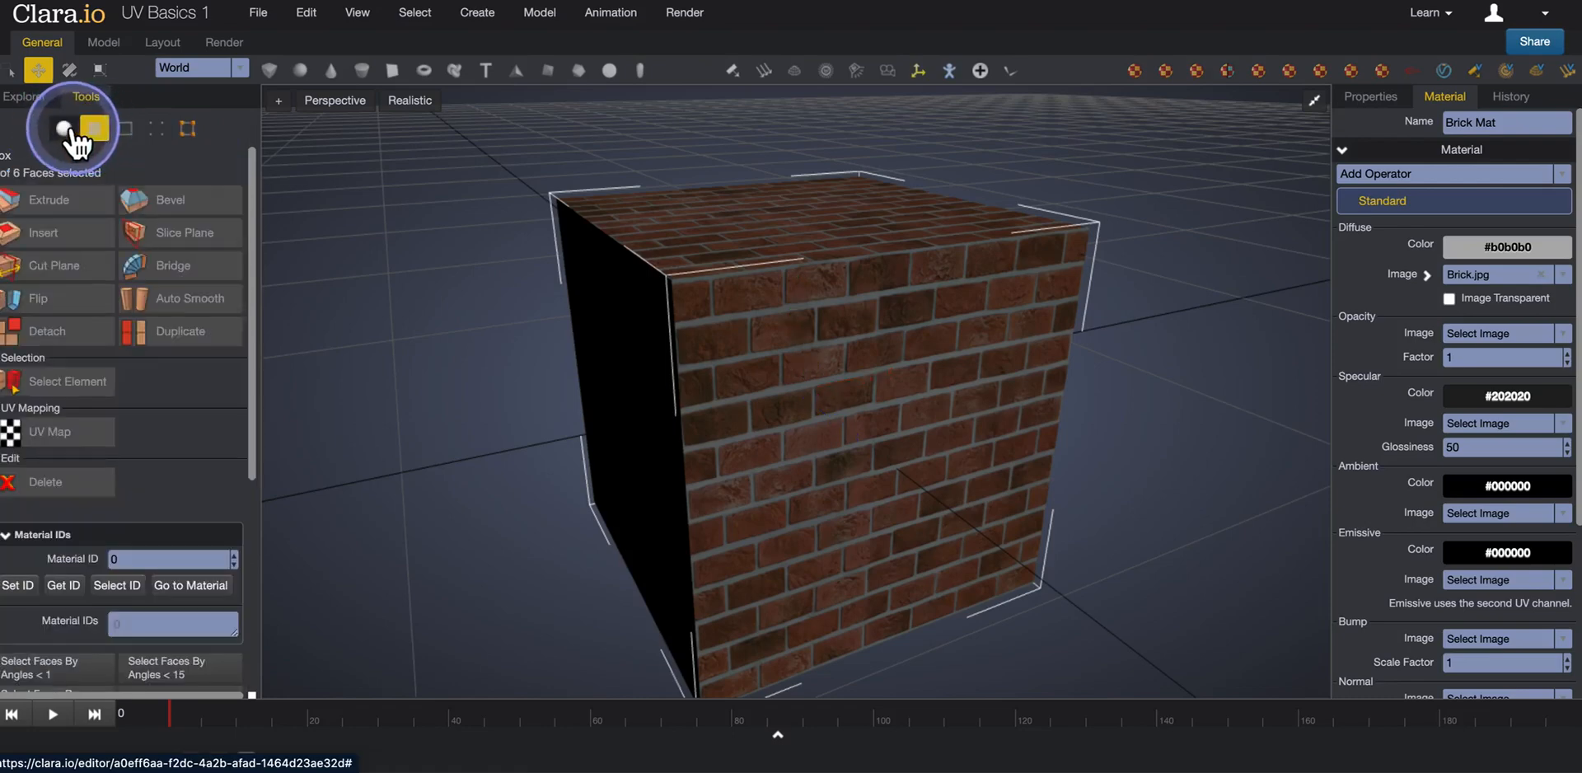
click(65, 130)
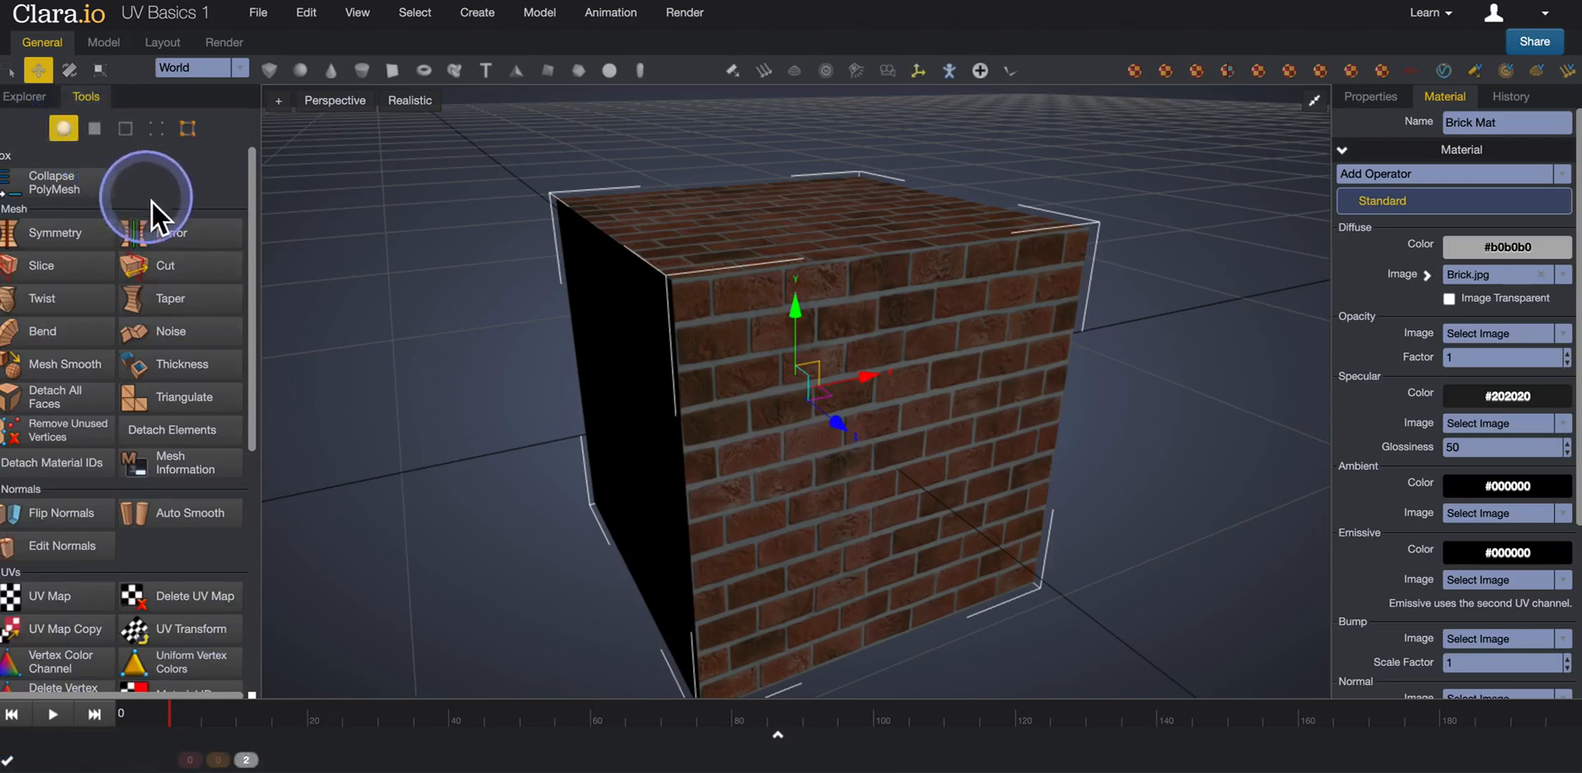
Add a UV Map operator to the brick-textured box.
scroll(152, 203, down, 3)
scroll(144, 272, down, 1)
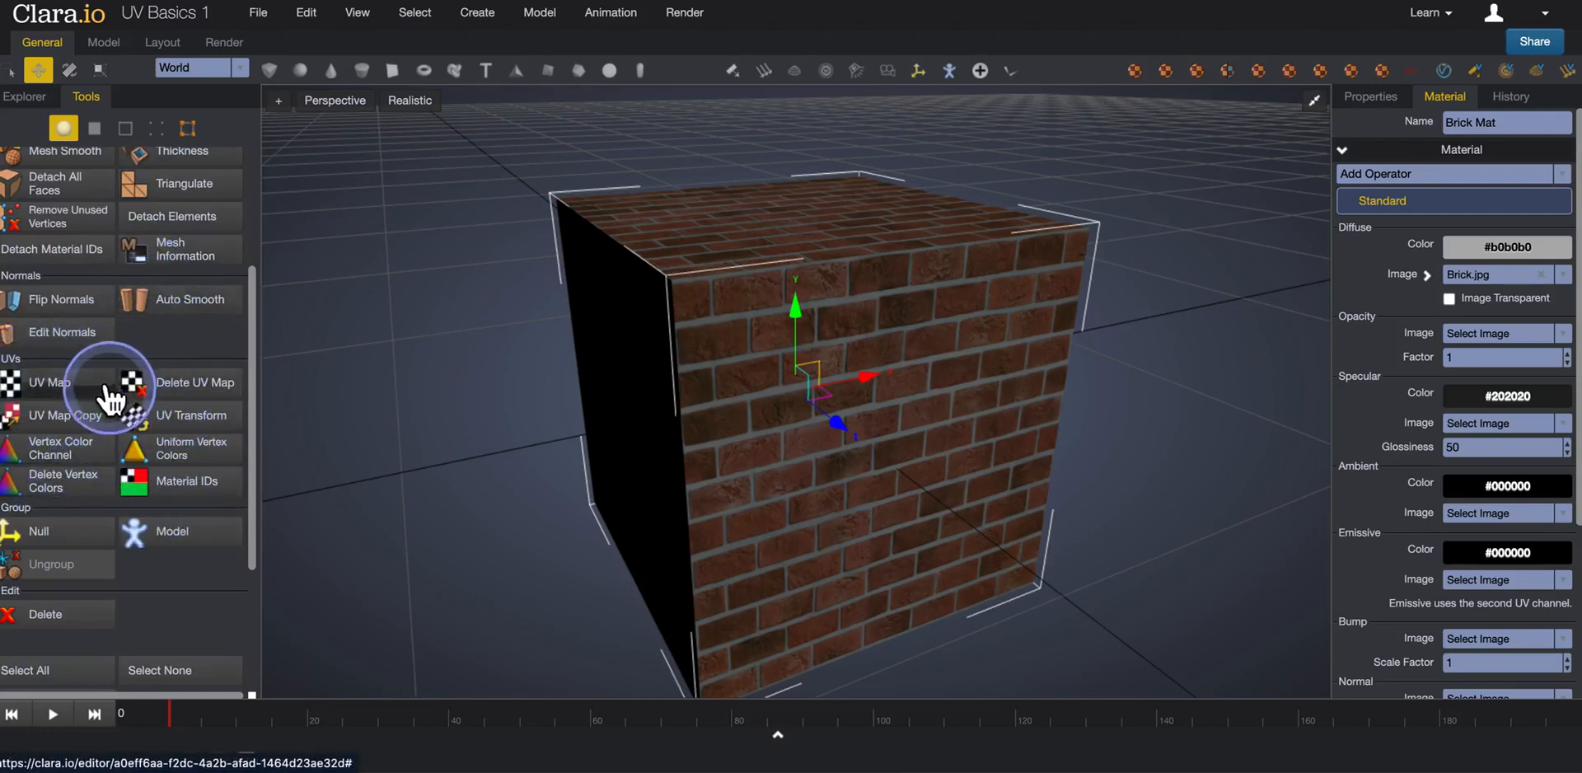
click(64, 398)
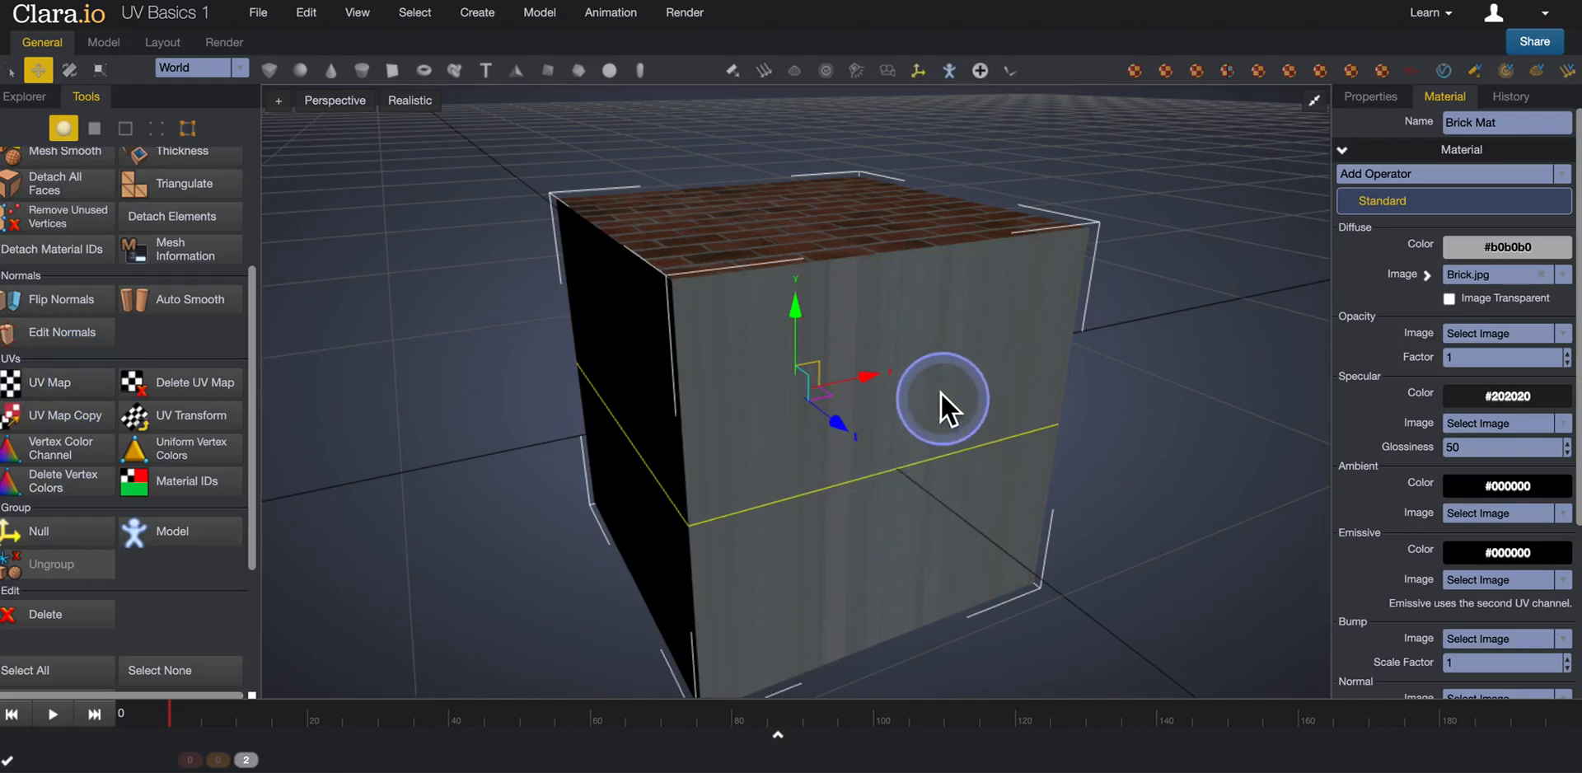
Examine the planar brick projection on the box's top and sides, and show the UV Map operator's properties.
middle_drag(885, 477, 925, 486)
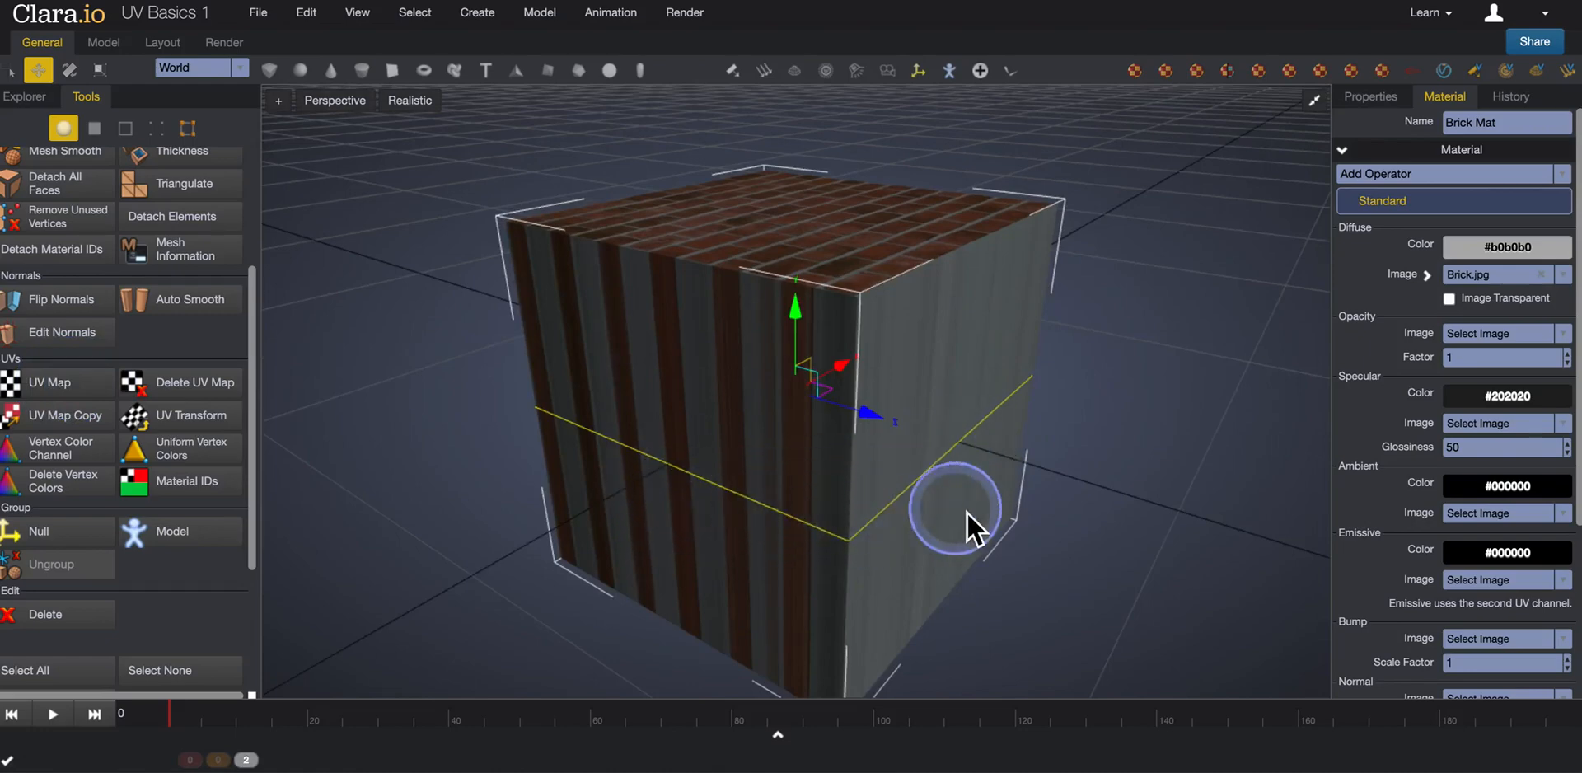
middle_drag(817, 481, 862, 456)
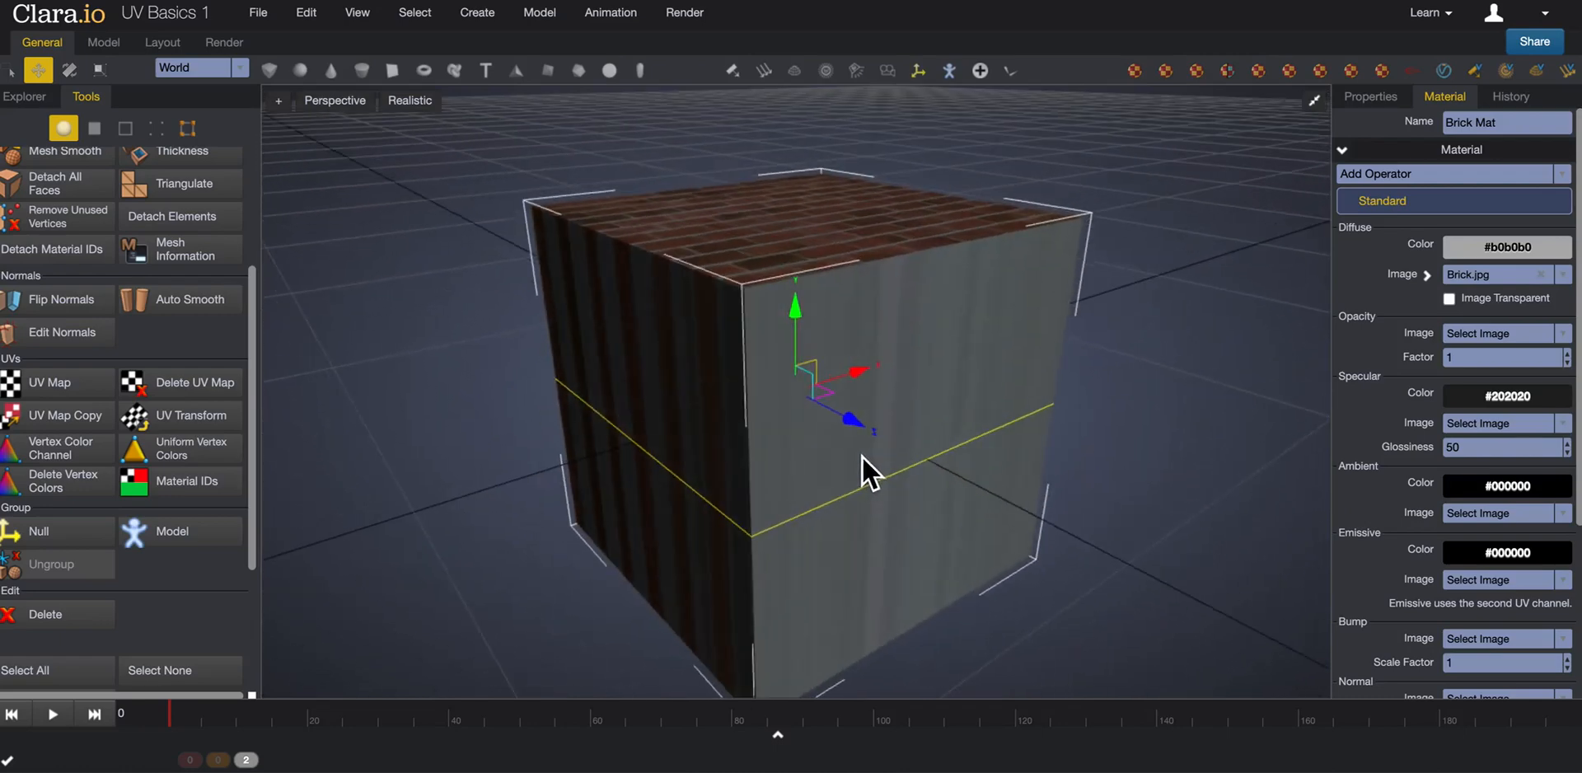
click(858, 458)
drag(891, 393, 1023, 463)
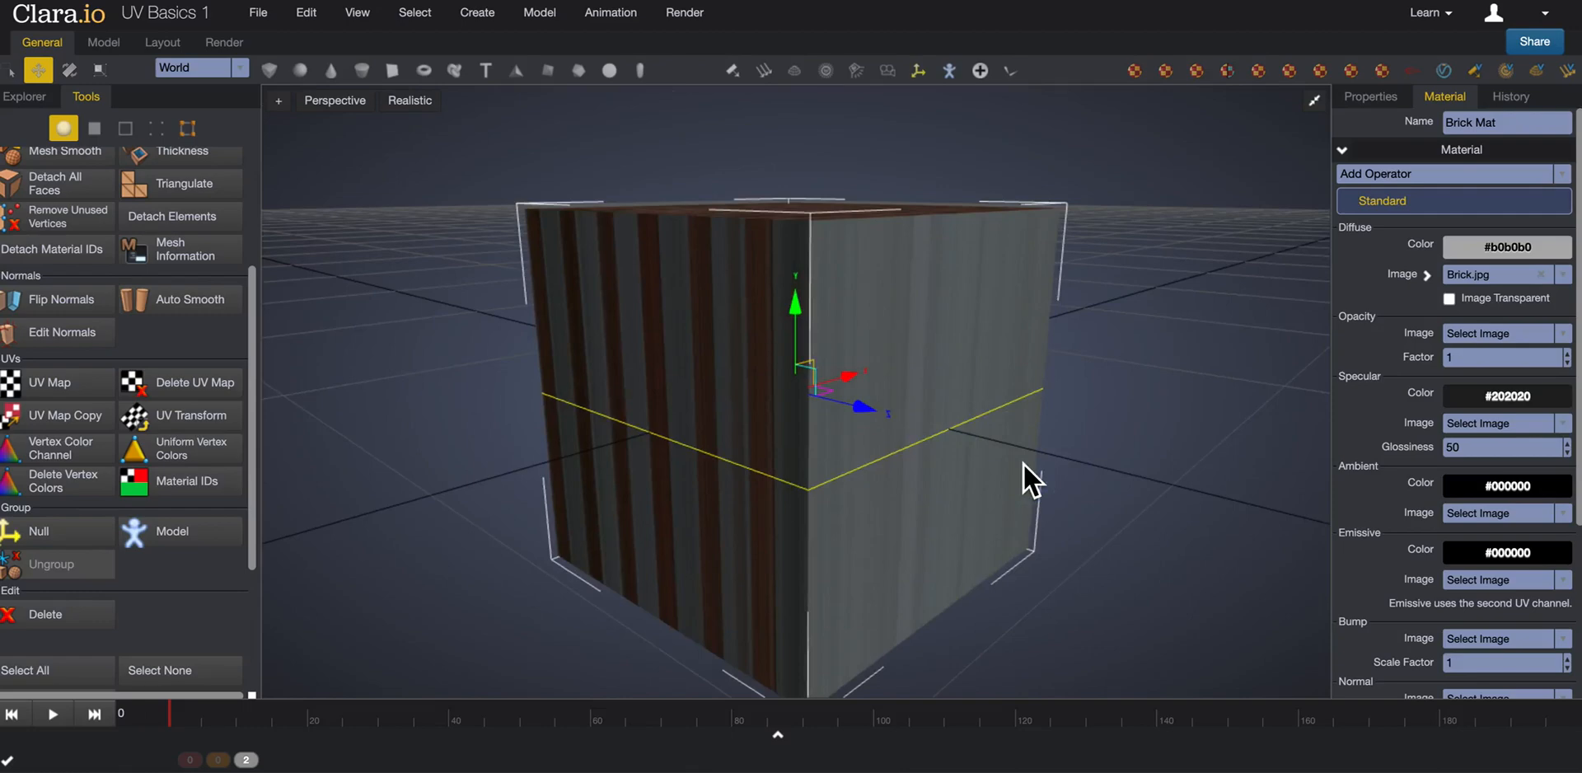
drag(1004, 473, 1013, 507)
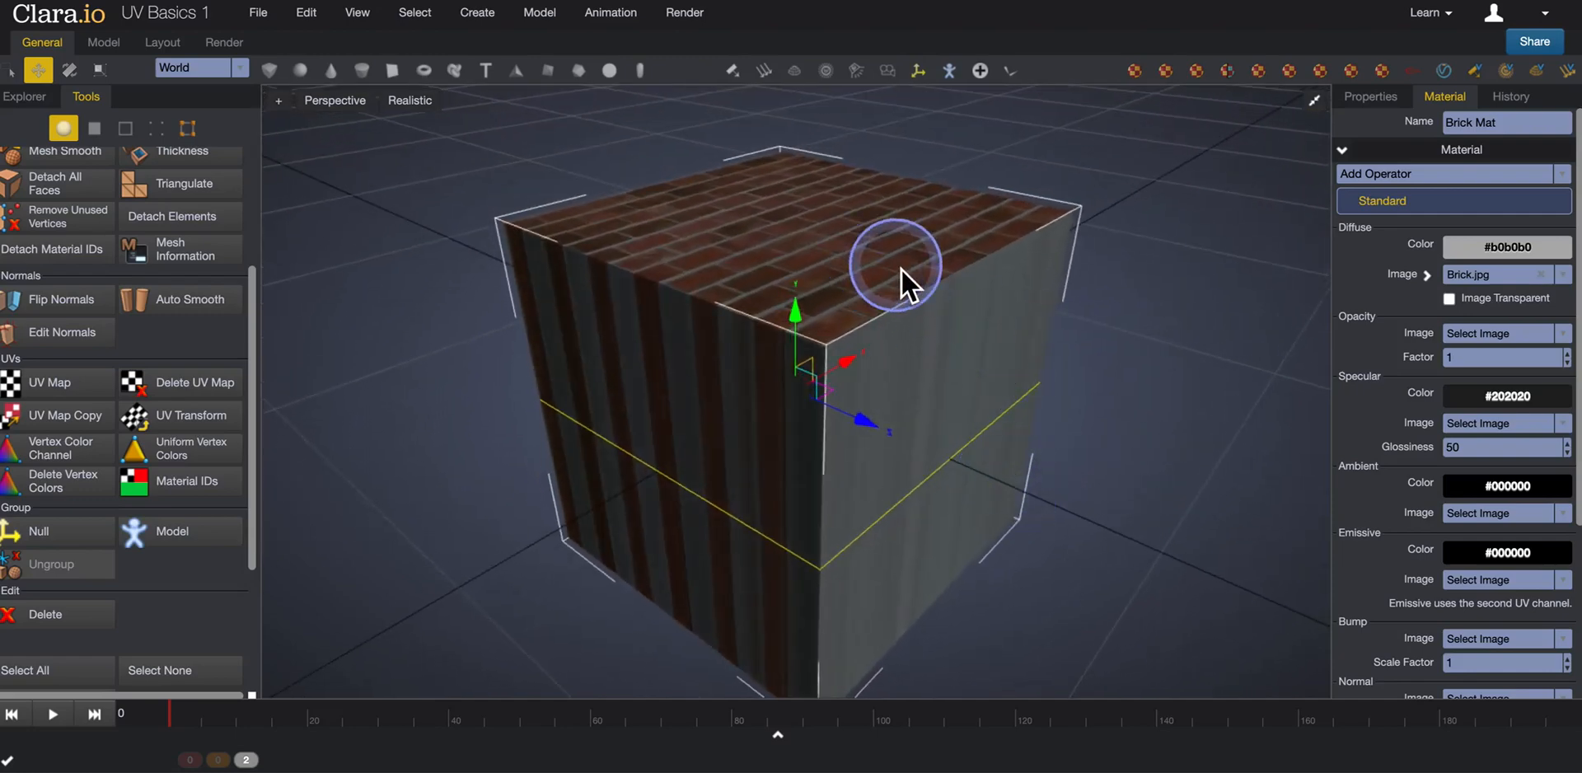
drag(967, 423, 953, 378)
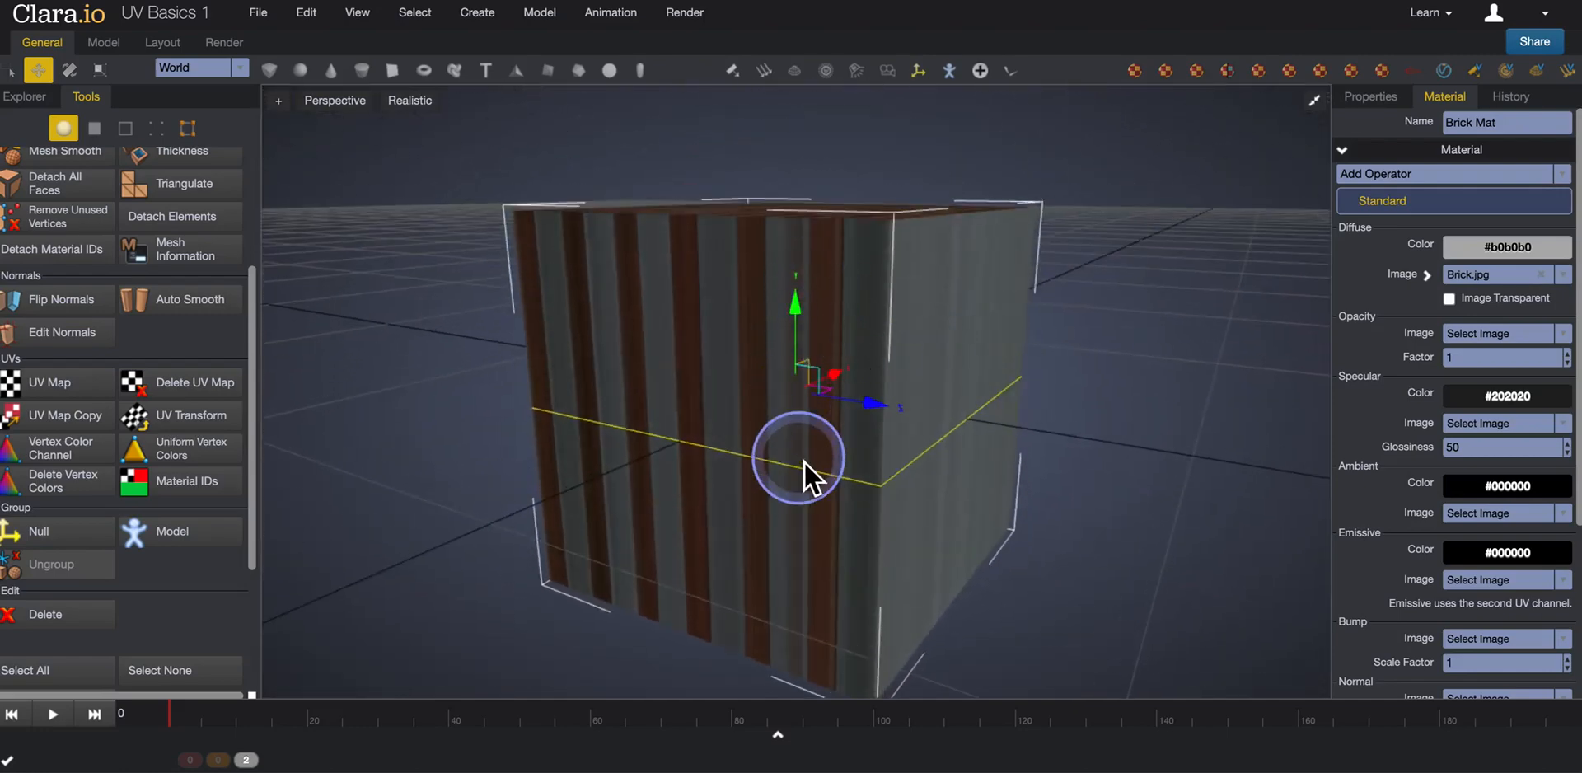
mouse_move(954, 430)
mouse_down()
mouse_move(745, 424)
mouse_move(982, 427)
mouse_move(942, 436)
mouse_up()
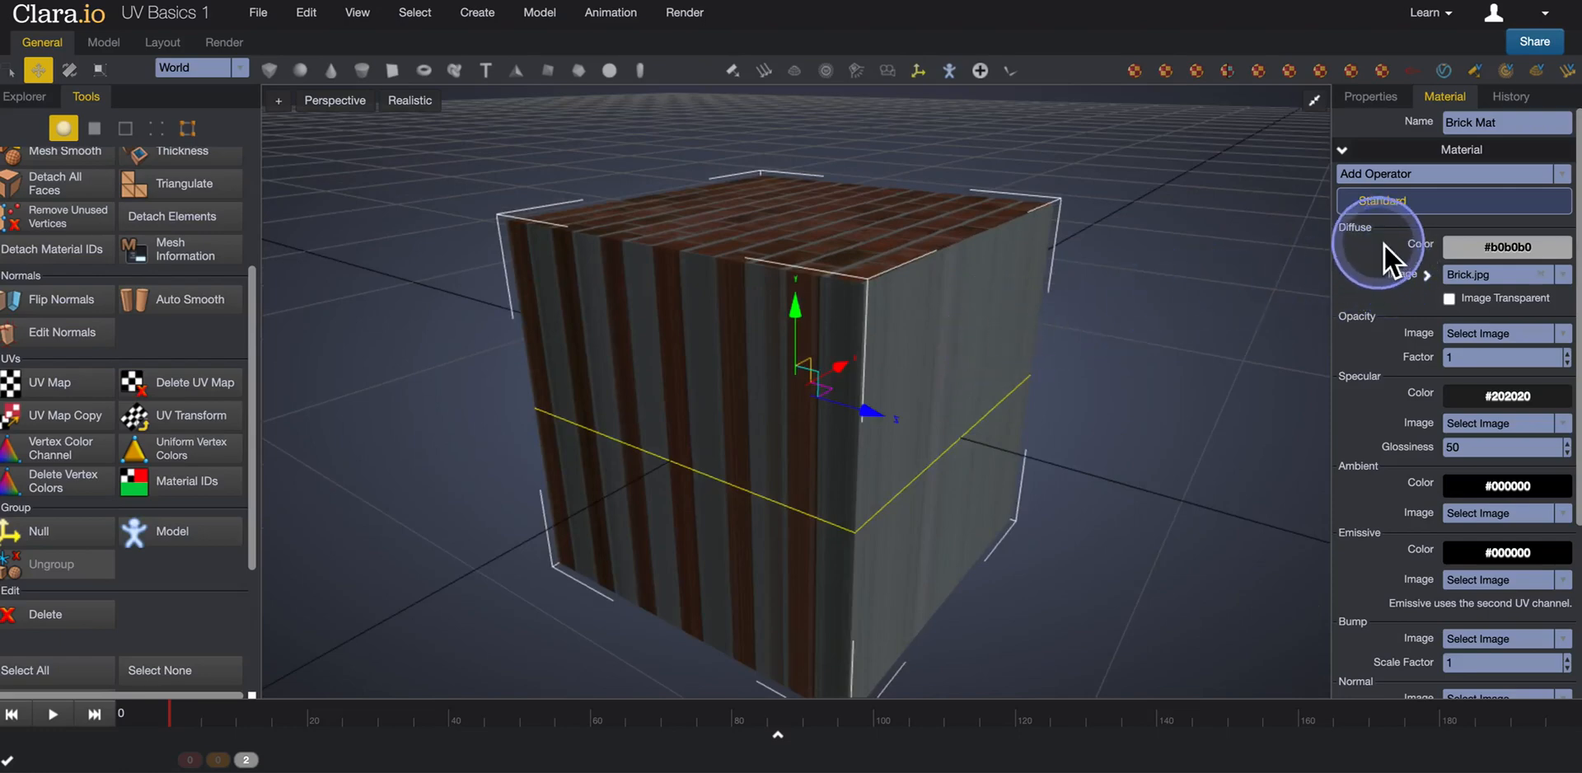
click(1371, 97)
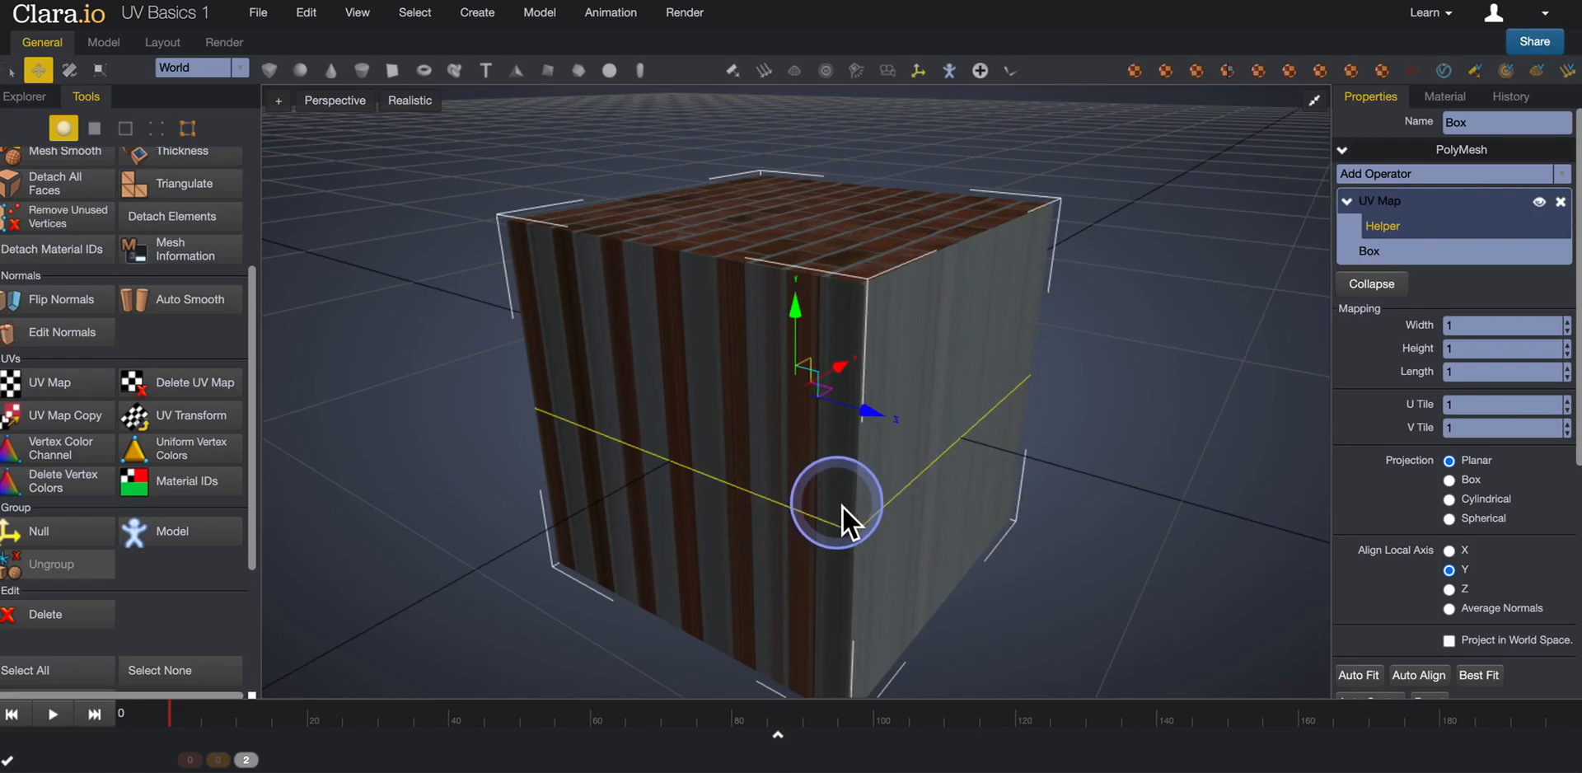
middle_drag(975, 438, 963, 447)
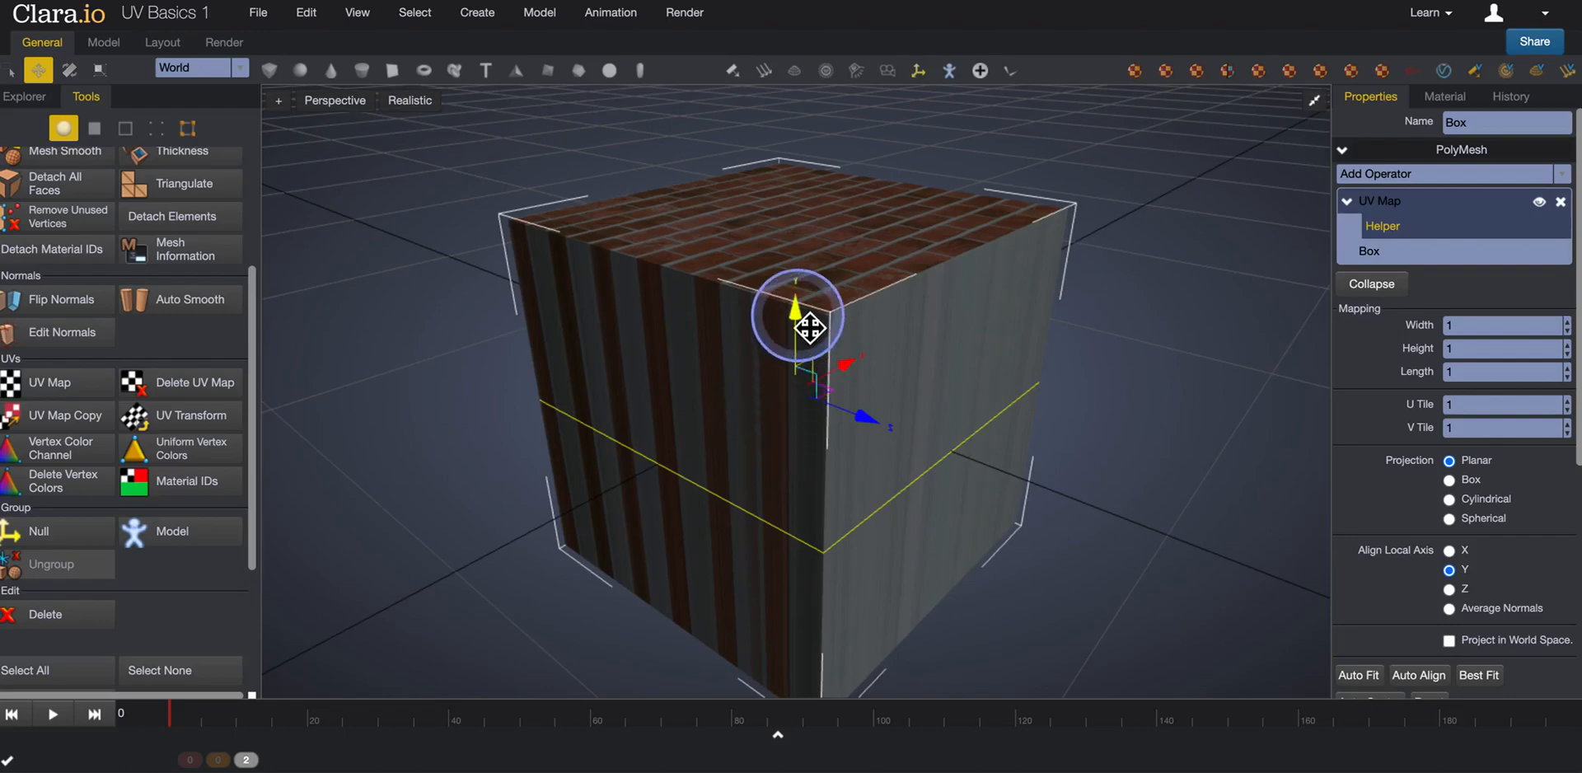
Raise the planar UV projection helper to just above the box's top face.
drag(809, 328, 828, 73)
scroll(963, 417, down, 5)
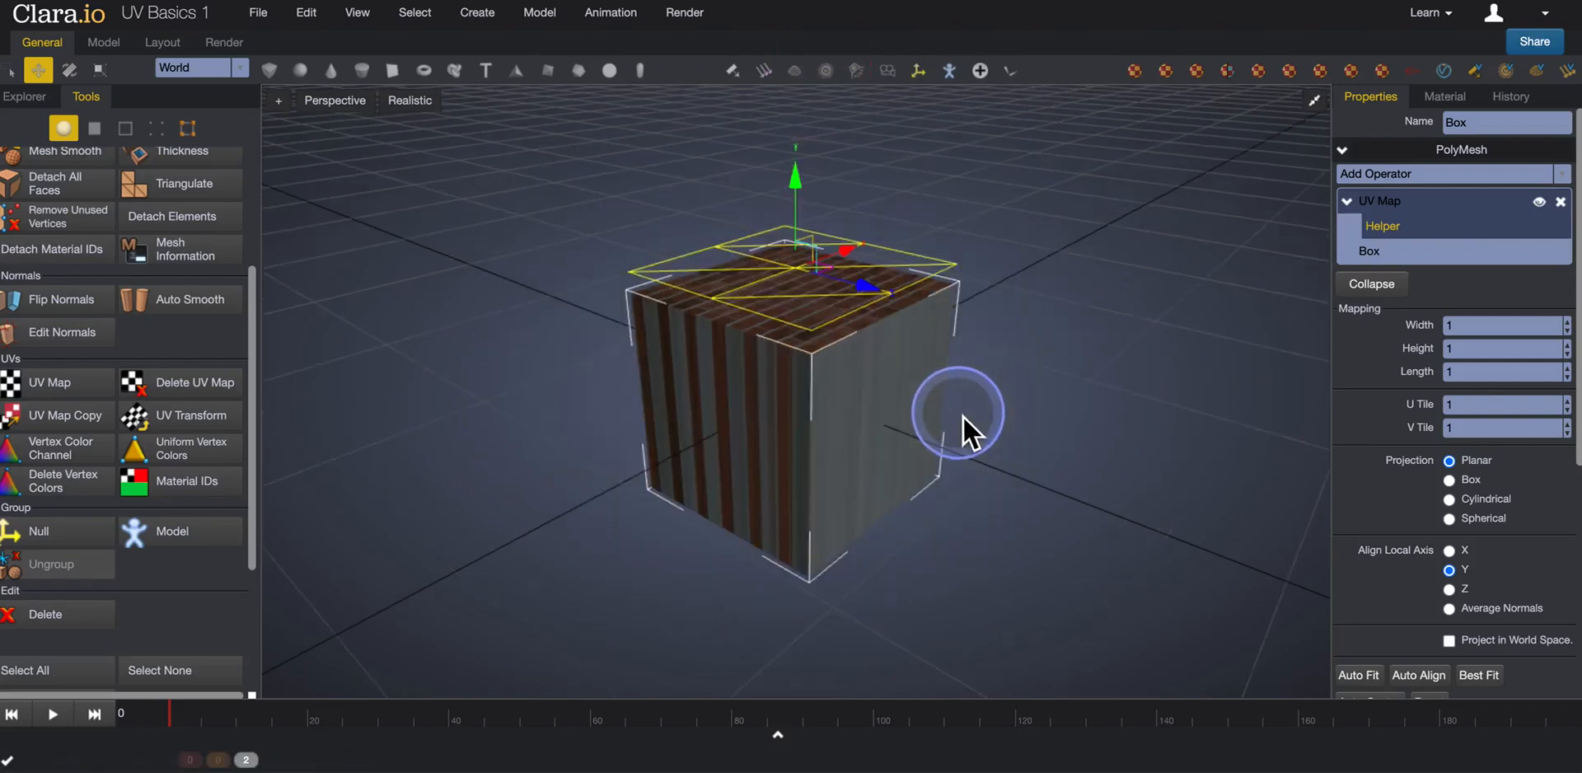
middle_drag(962, 417, 979, 432)
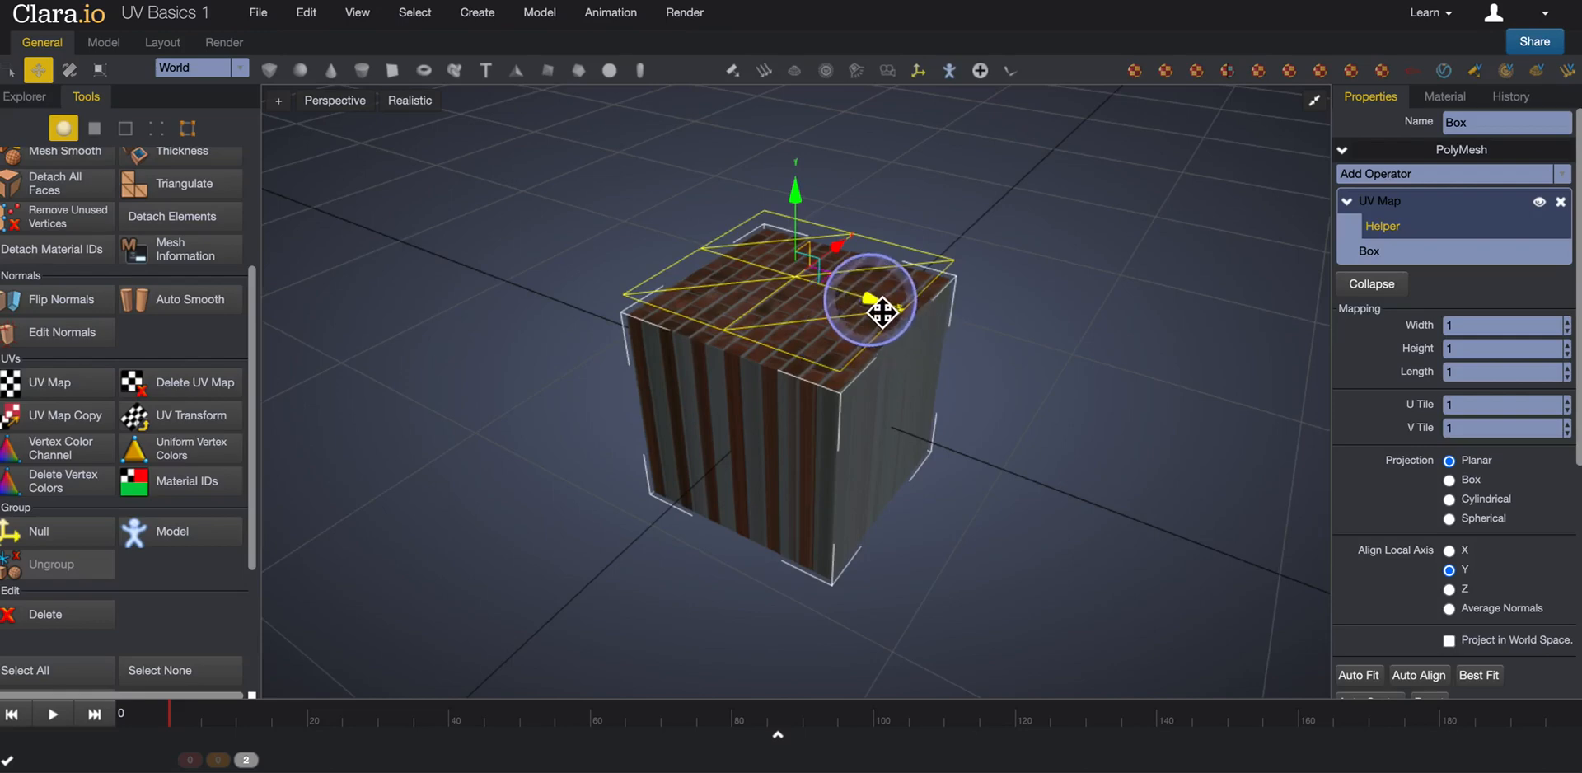
Slide the planar UV helper slightly along the Z and X axes to shift the bricks across the box.
drag(882, 311, 921, 319)
scroll(911, 347, up, 2)
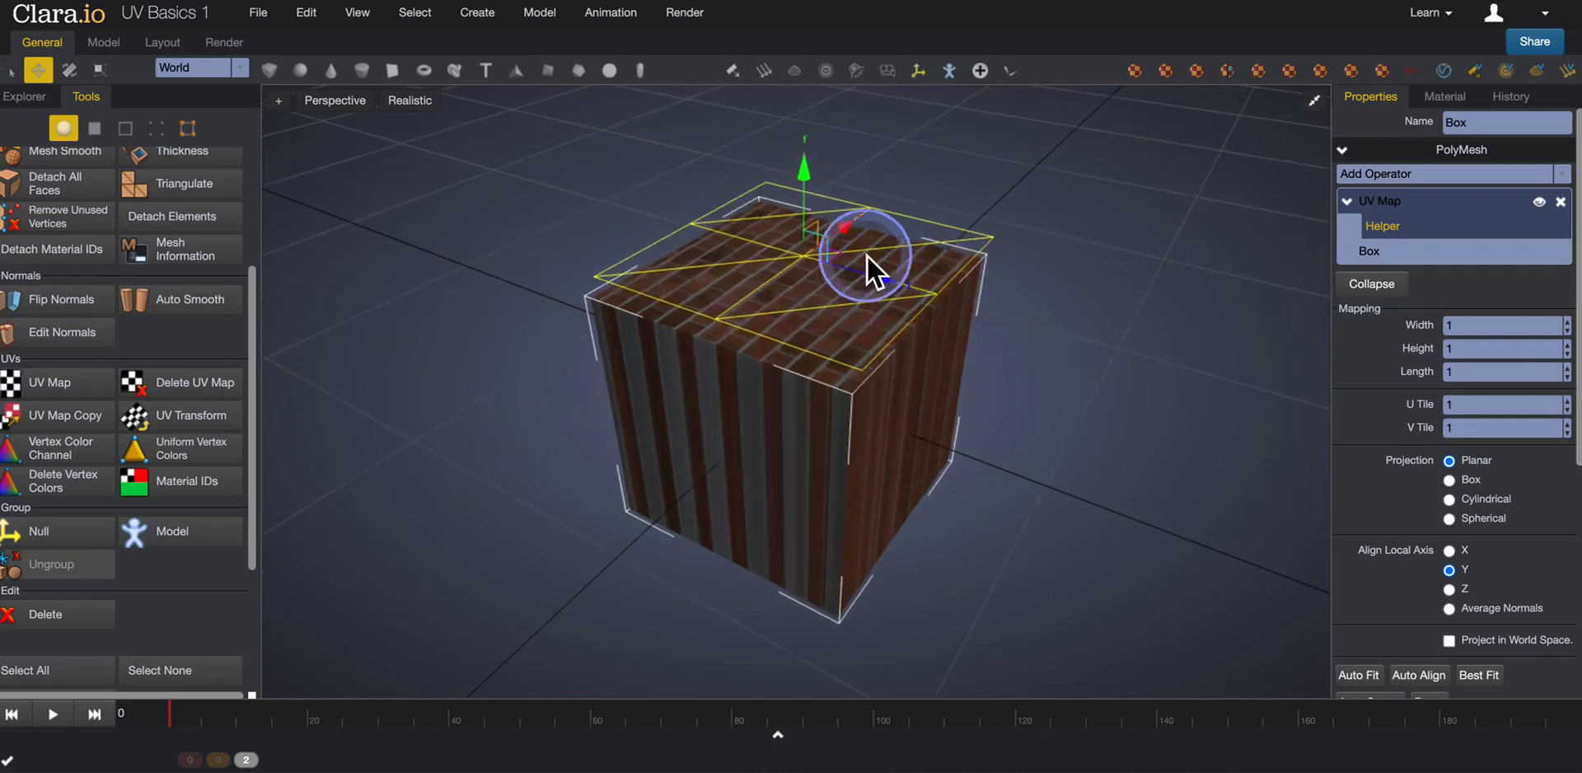
mouse_move(851, 238)
mouse_down()
mouse_move(941, 198)
mouse_move(823, 249)
mouse_up()
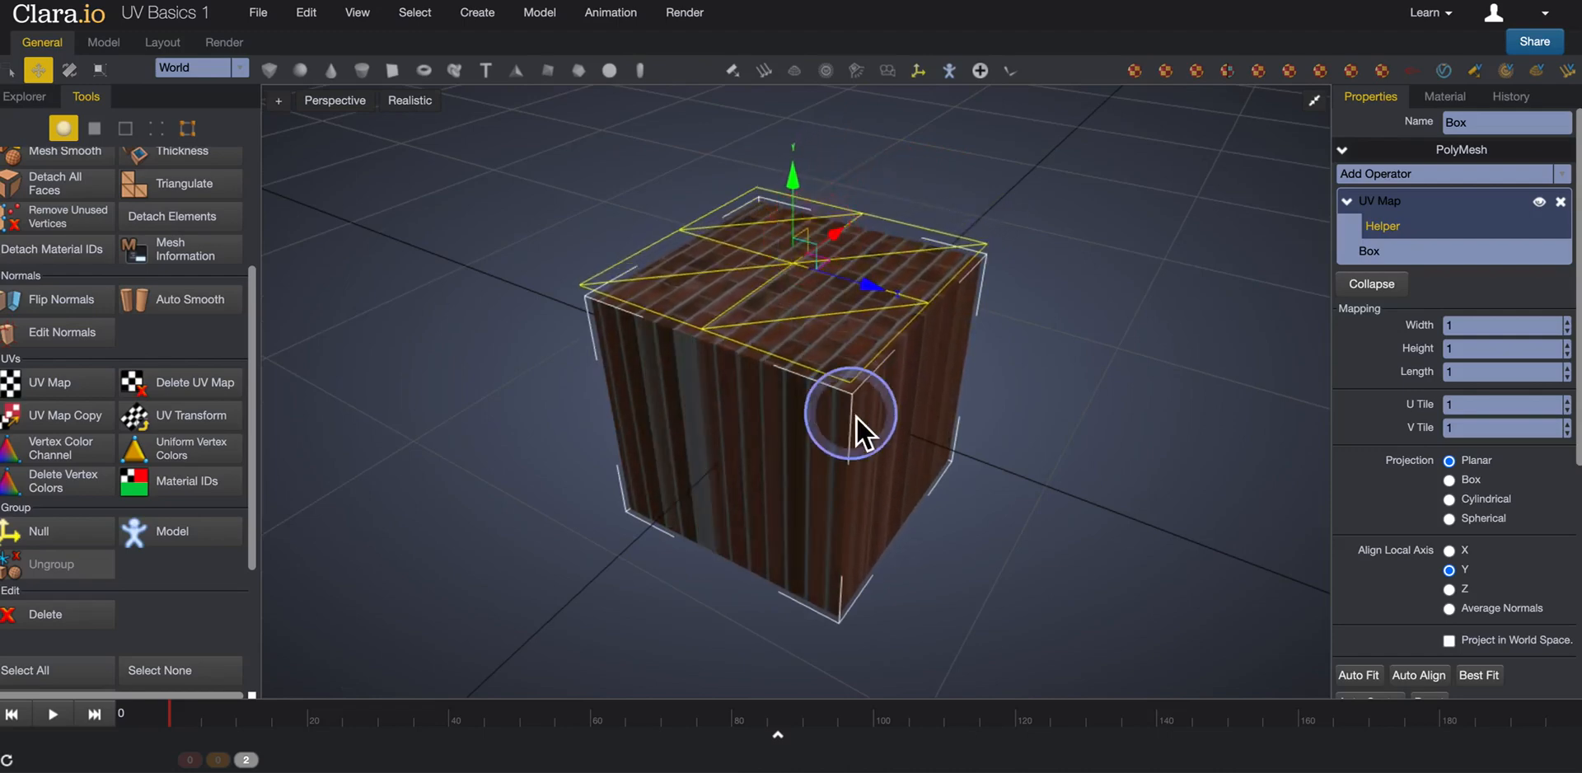
scroll(849, 418, up, 2)
scroll(848, 418, down, 2)
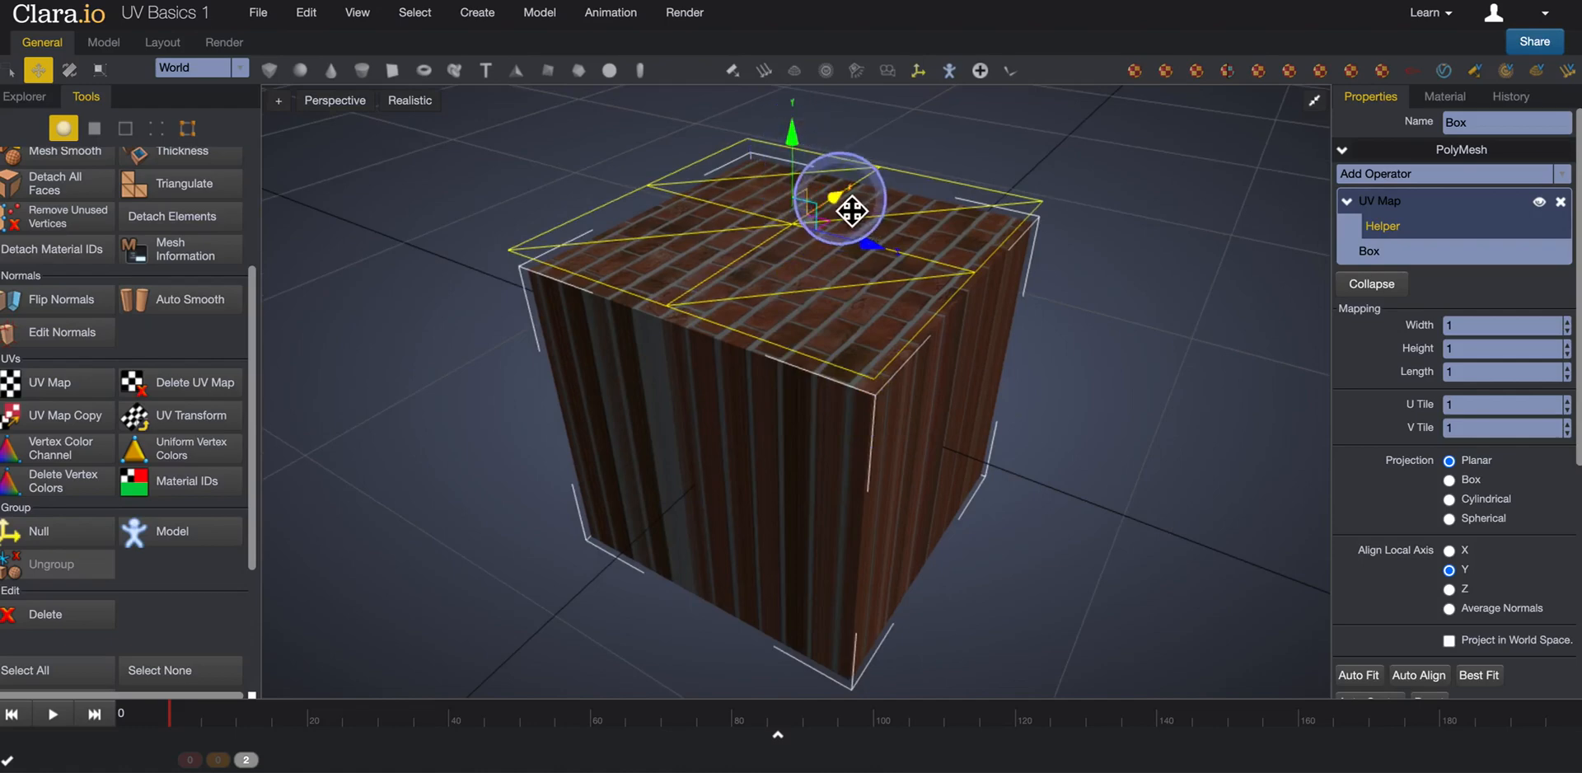
drag(840, 201, 871, 219)
mouse_move(810, 145)
mouse_down()
mouse_move(805, 82)
mouse_move(808, 153)
mouse_up()
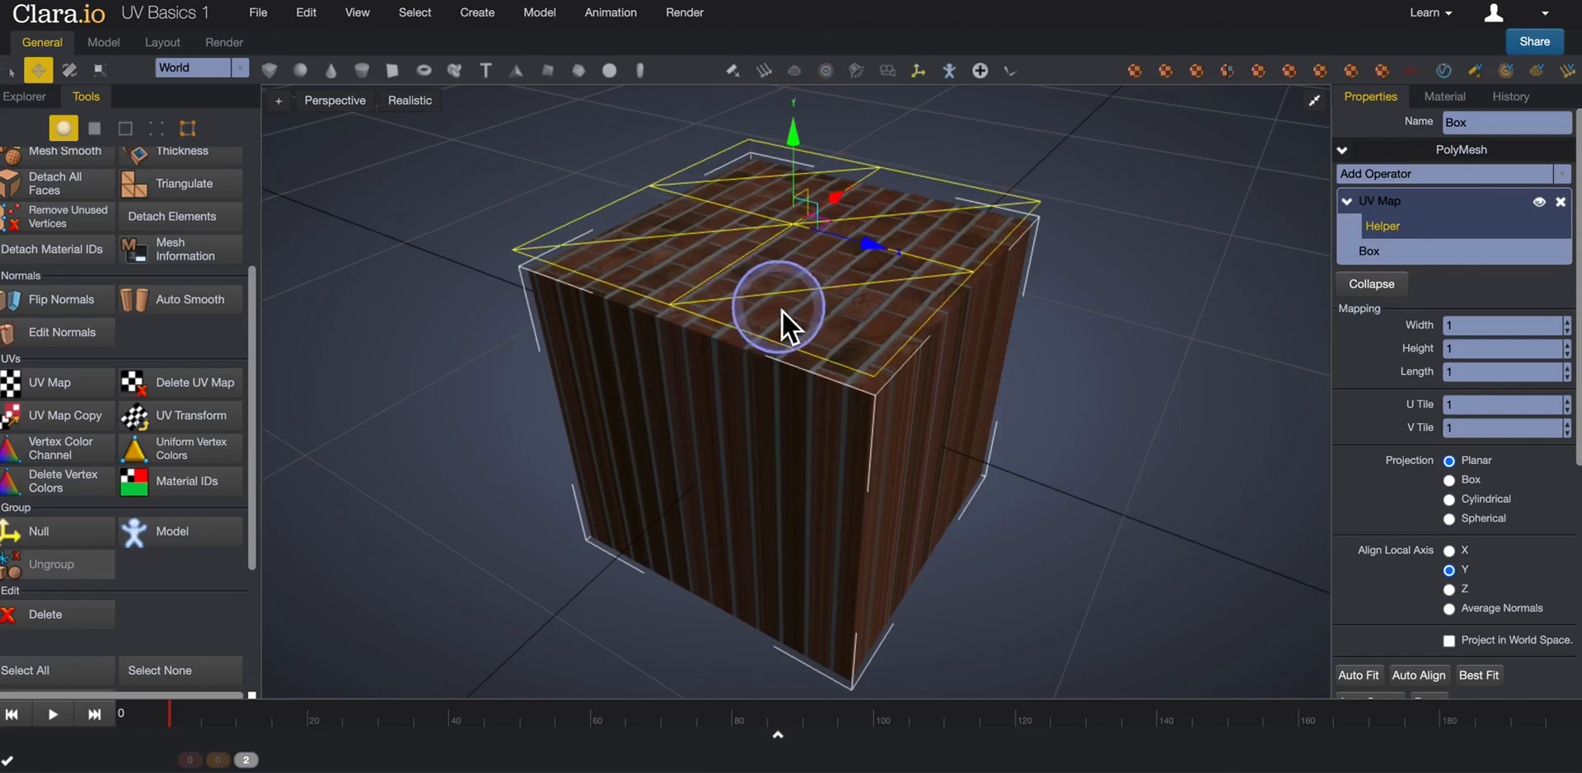
Try rotating the planar UV helper into an upright orientation, and undo the rotation.
click(68, 73)
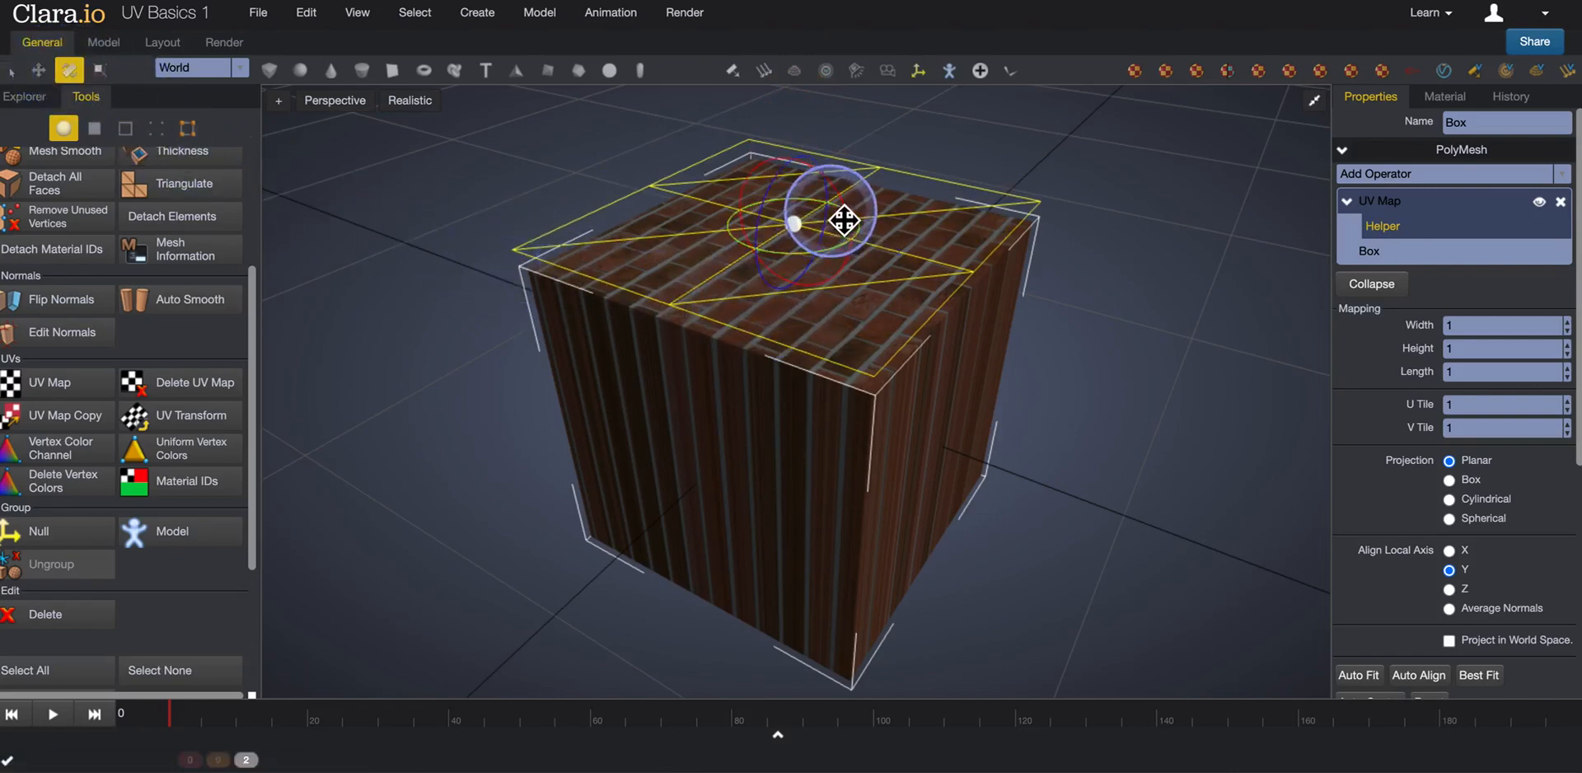
drag(846, 206, 778, 352)
mouse_move(840, 481)
right_down()
mouse_move(789, 452)
mouse_move(877, 453)
mouse_move(855, 496)
right_up()
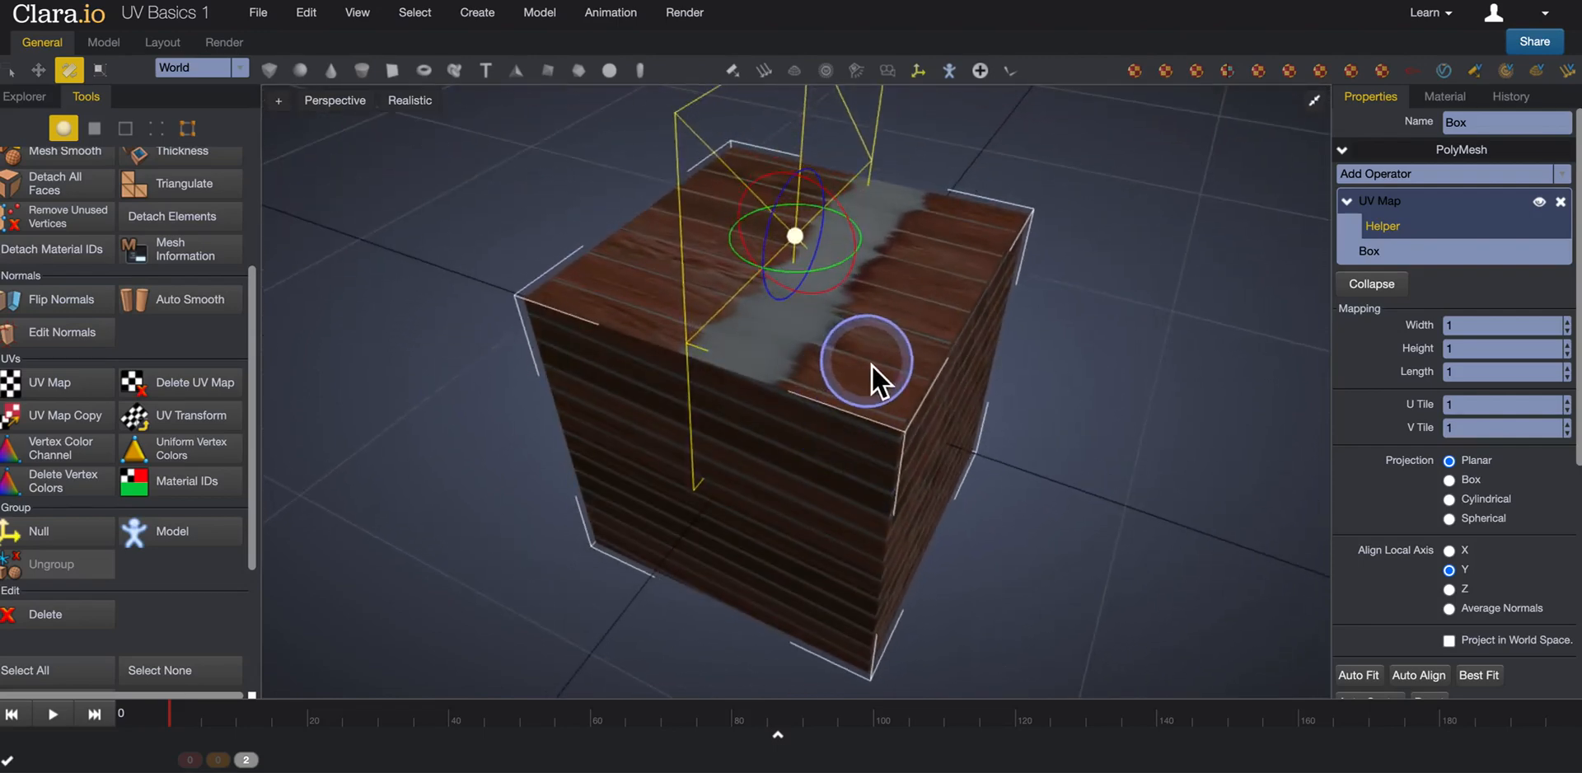
key(super+z)
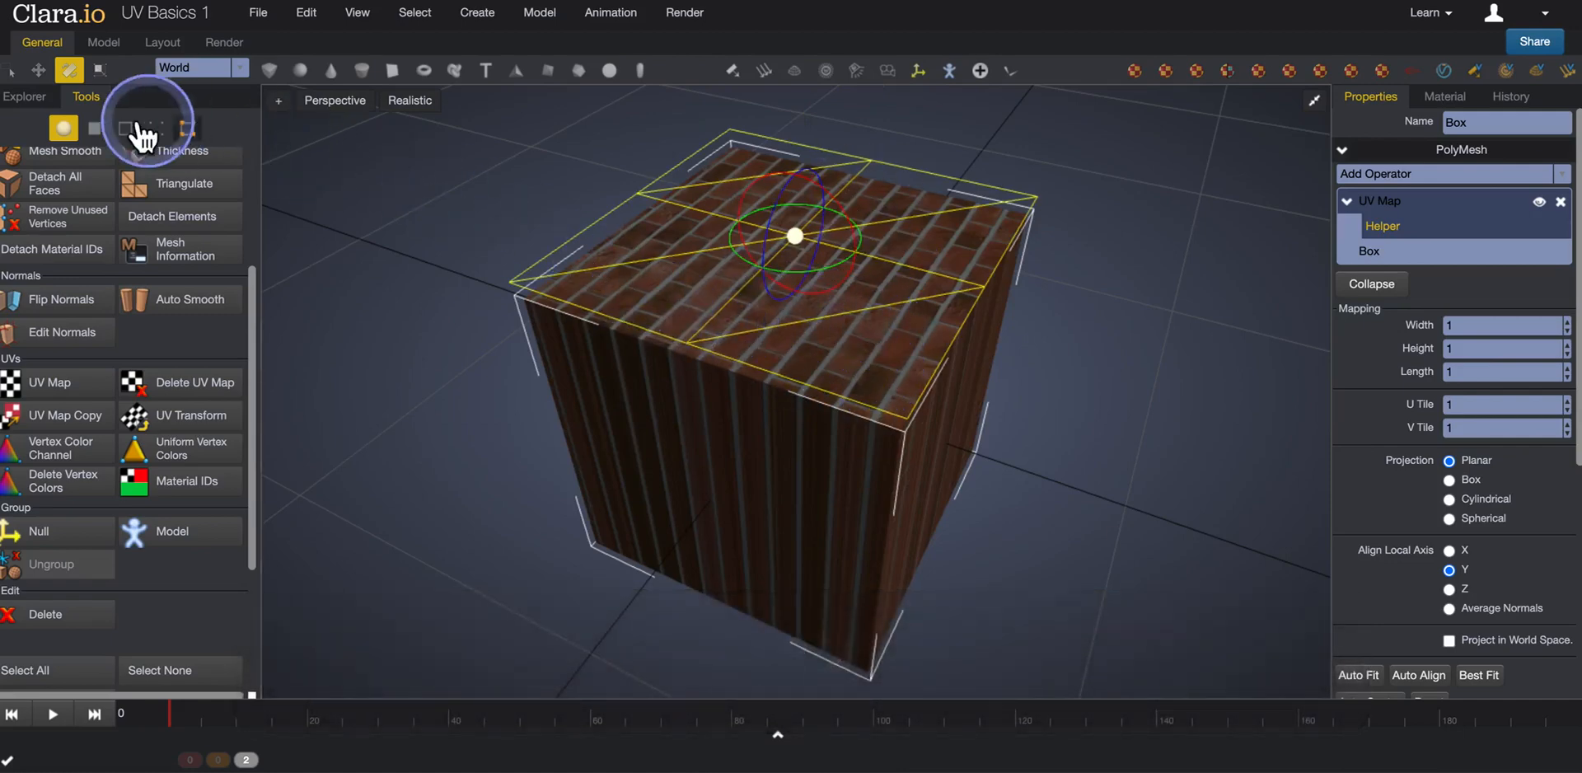
Try scaling the planar UV helper along its axes, and return to the Move tool.
click(100, 71)
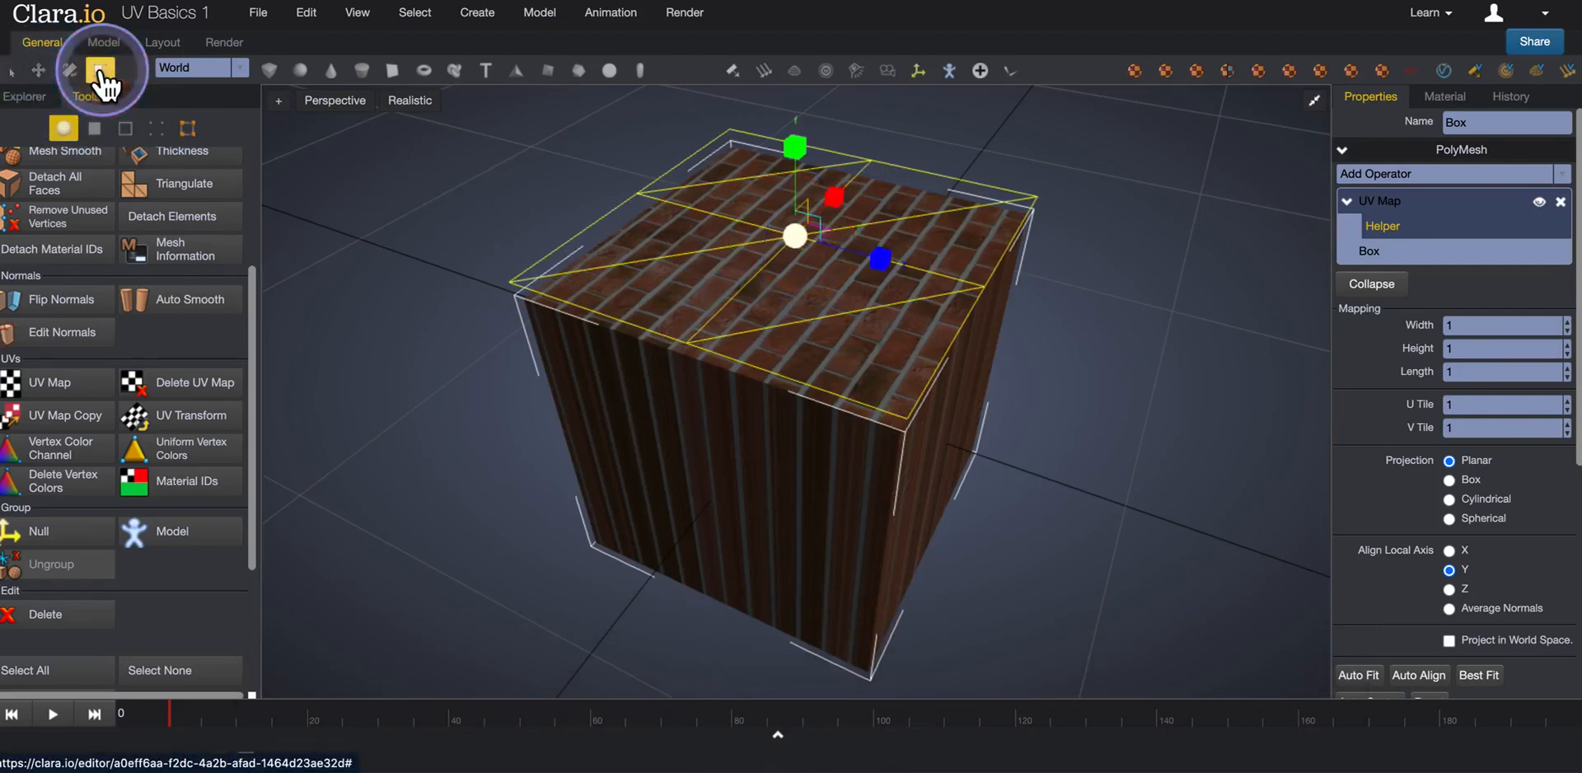
mouse_move(850, 213)
mouse_down()
mouse_move(917, 148)
mouse_move(853, 202)
mouse_up()
drag(877, 265, 939, 284)
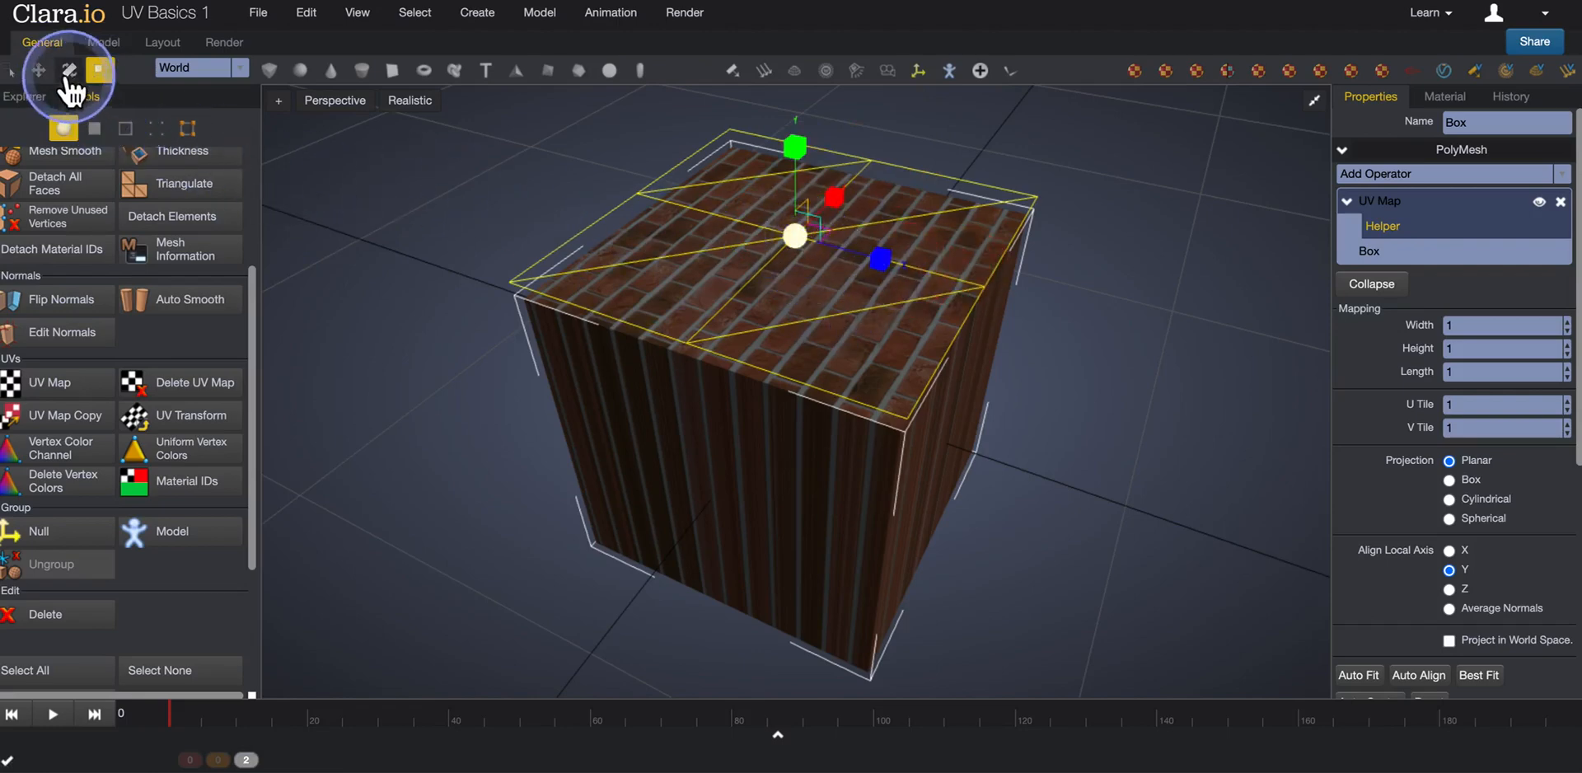
click(38, 70)
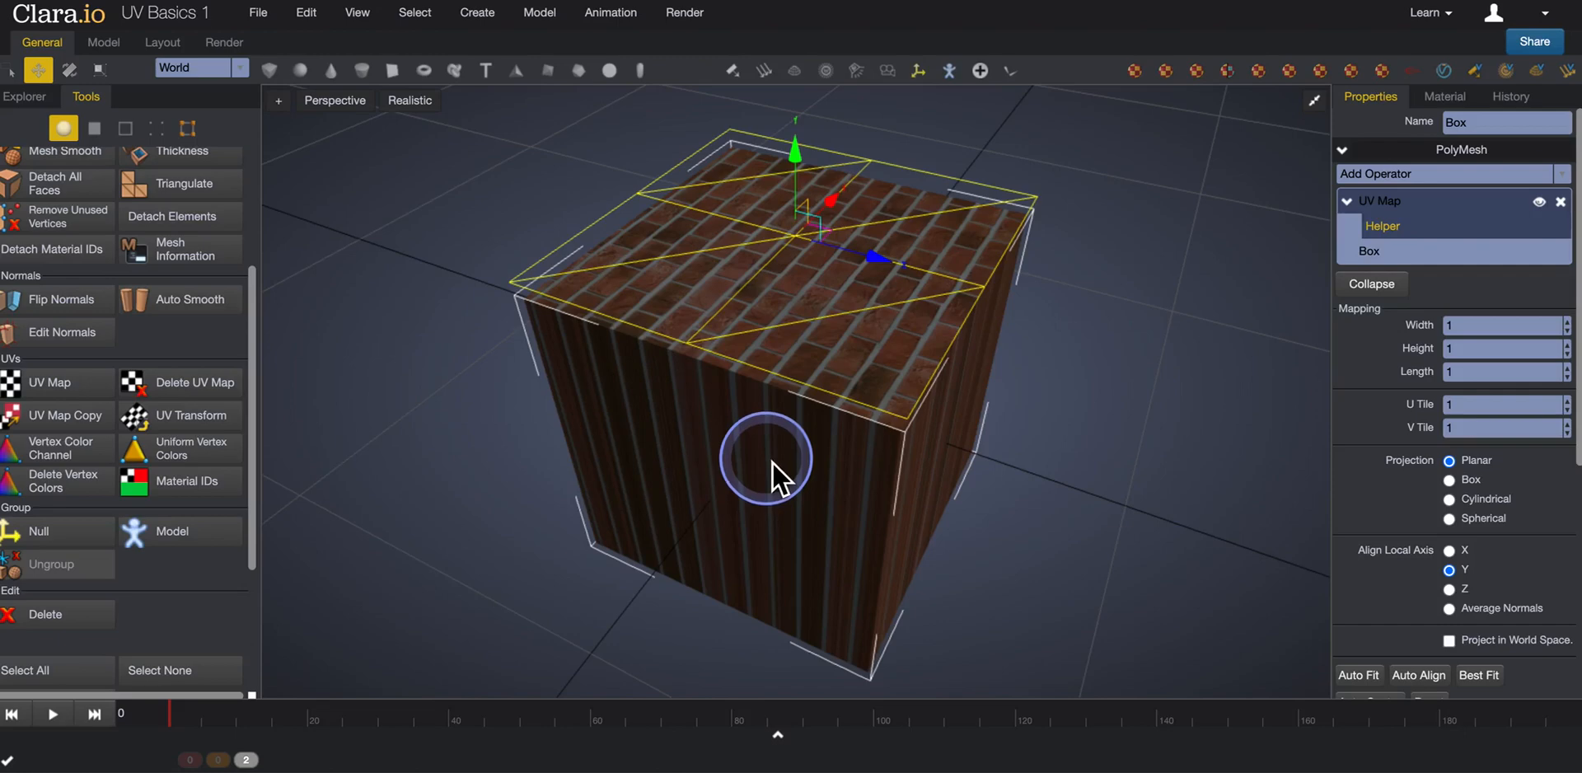
Review the UV Map's size, tiling, projection, axis alignment and local transform settings.
middle_drag(822, 488, 832, 458)
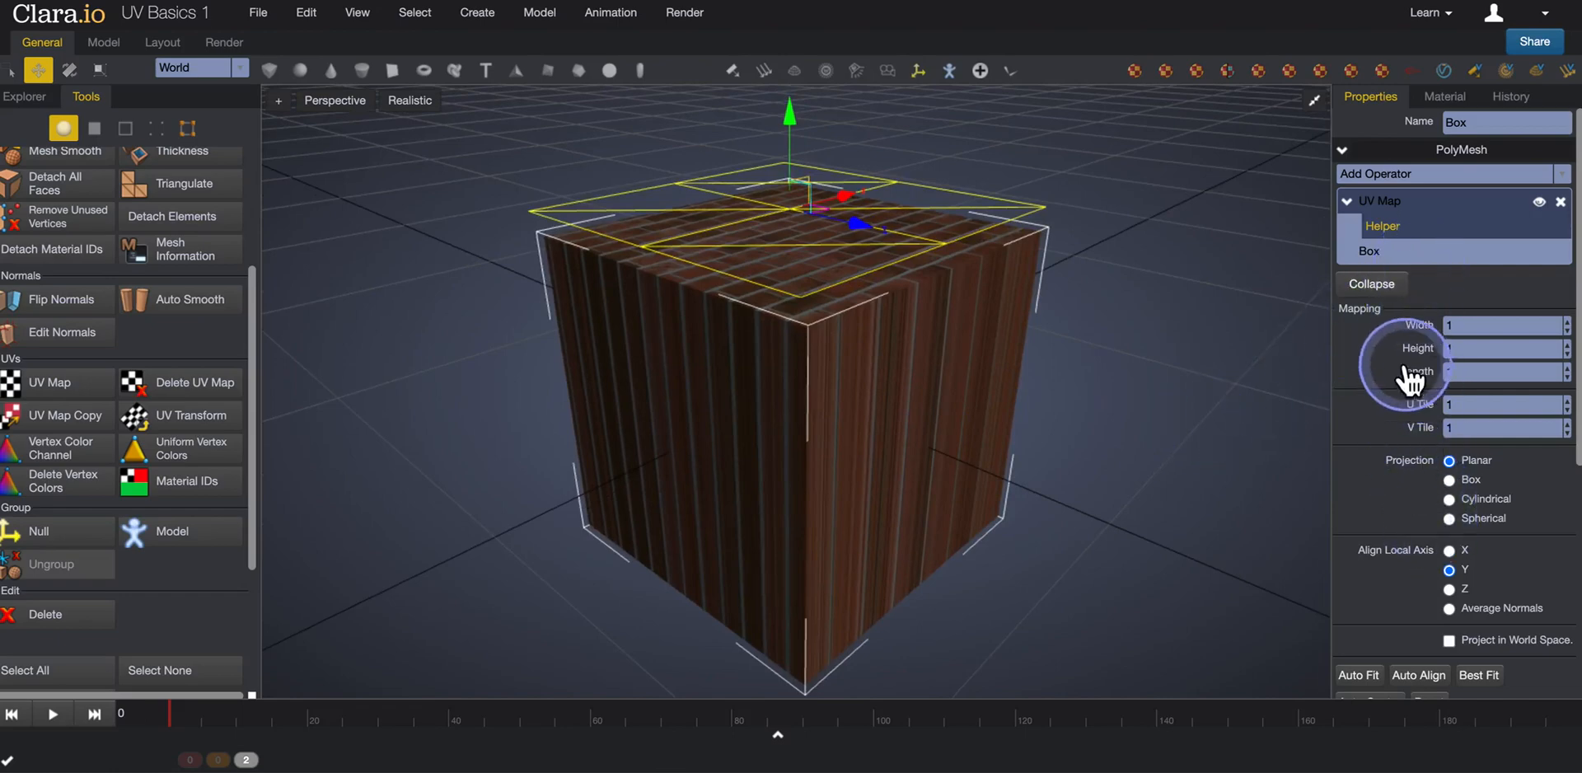
scroll(1384, 440, down, 1)
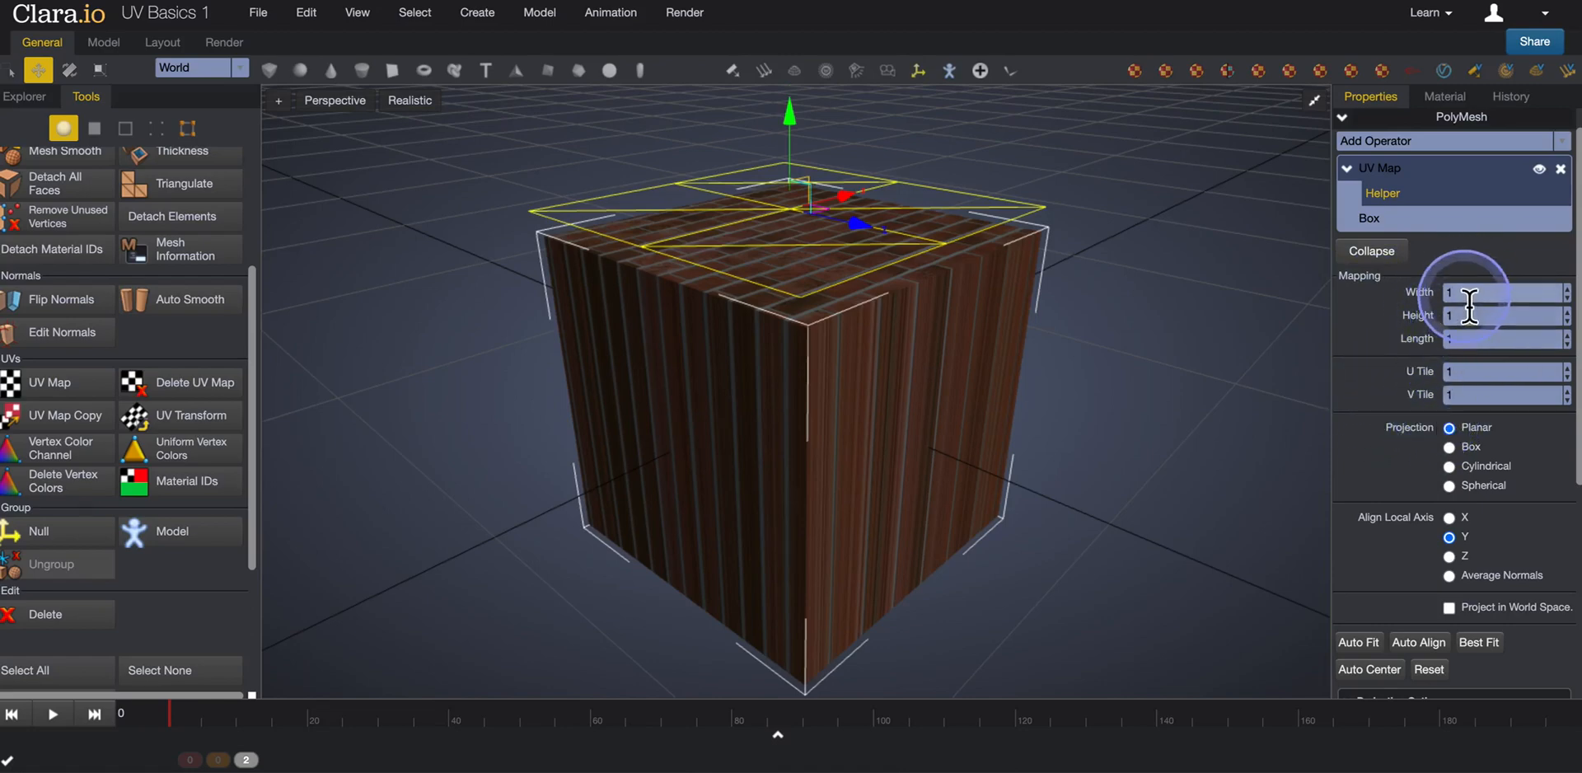
middle_drag(919, 377, 931, 387)
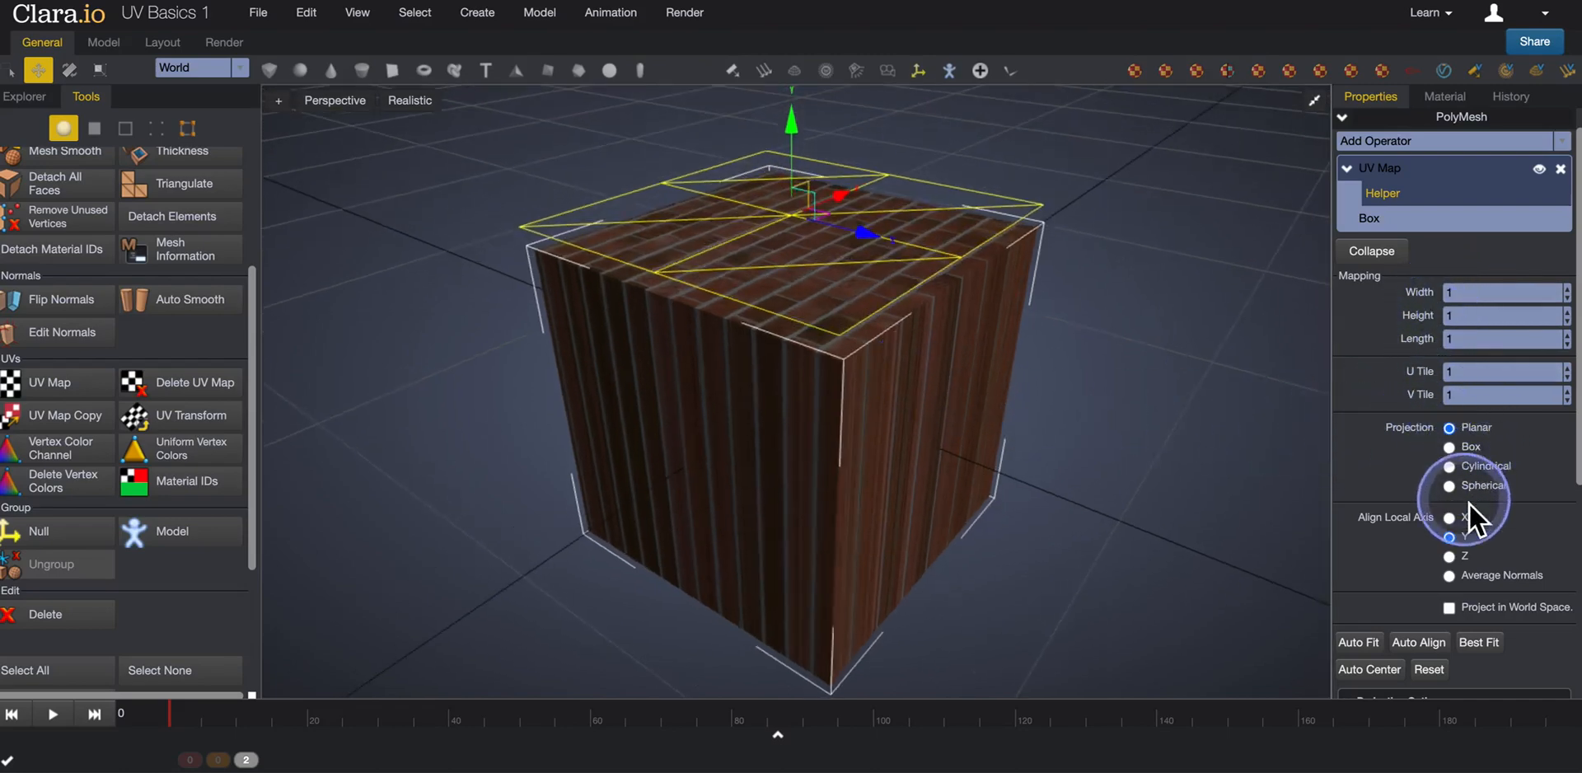
scroll(1388, 473, down, 3)
scroll(1387, 476, up, 1)
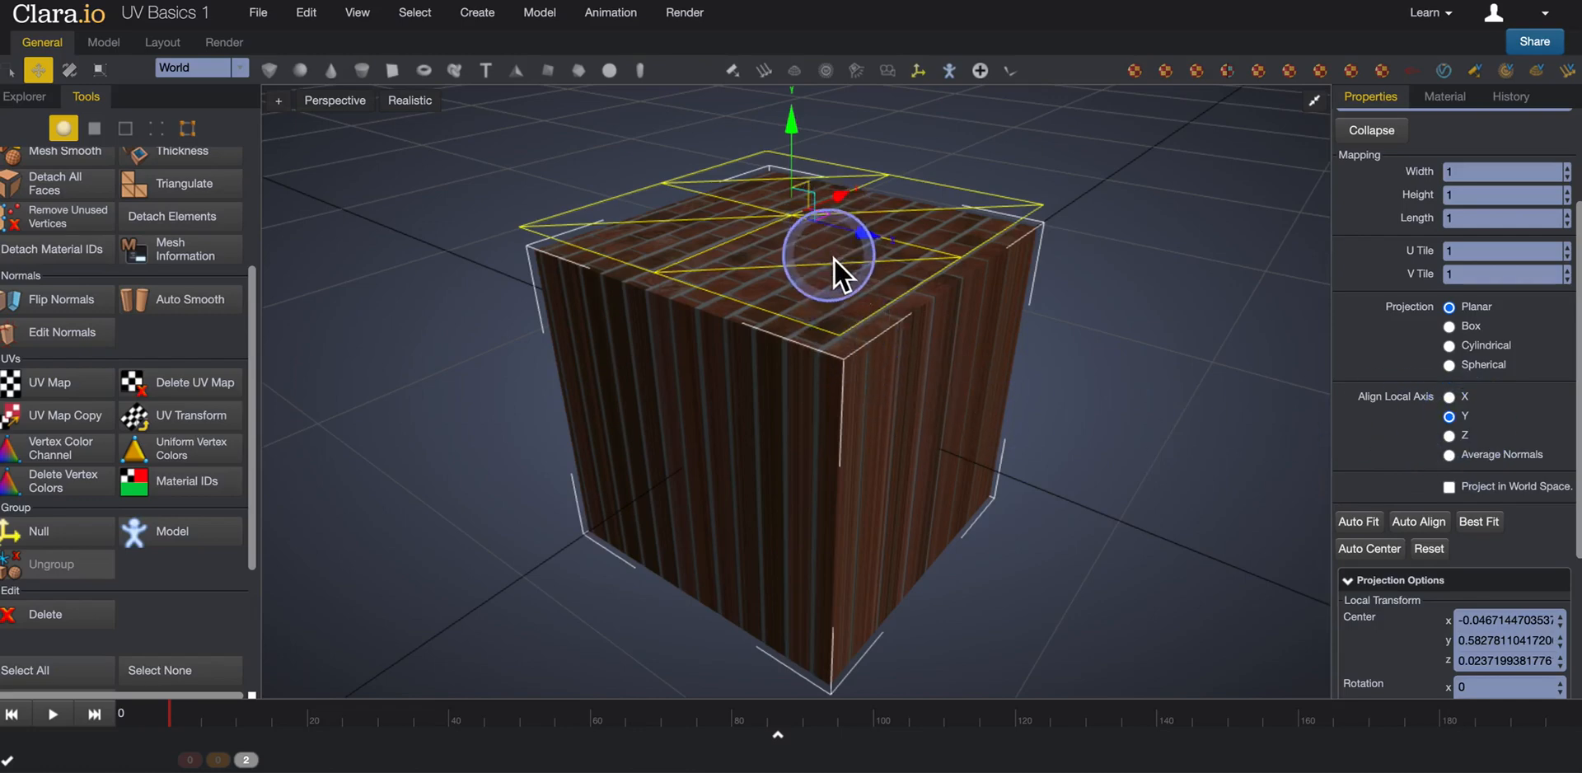
middle_drag(834, 259, 827, 293)
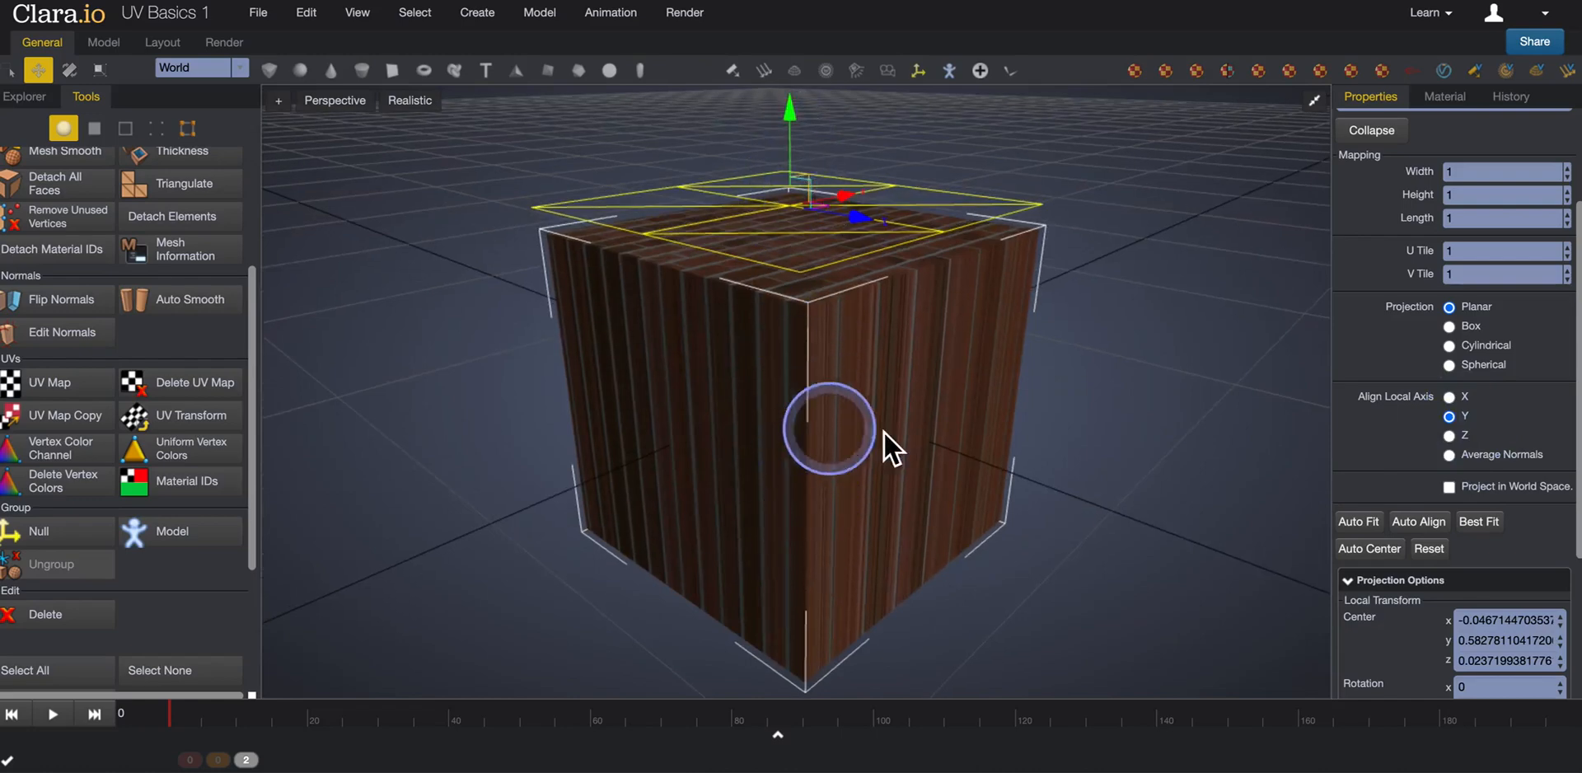
Try aligning the planar projection to the local X axis, and set the alignment to Z.
click(1449, 398)
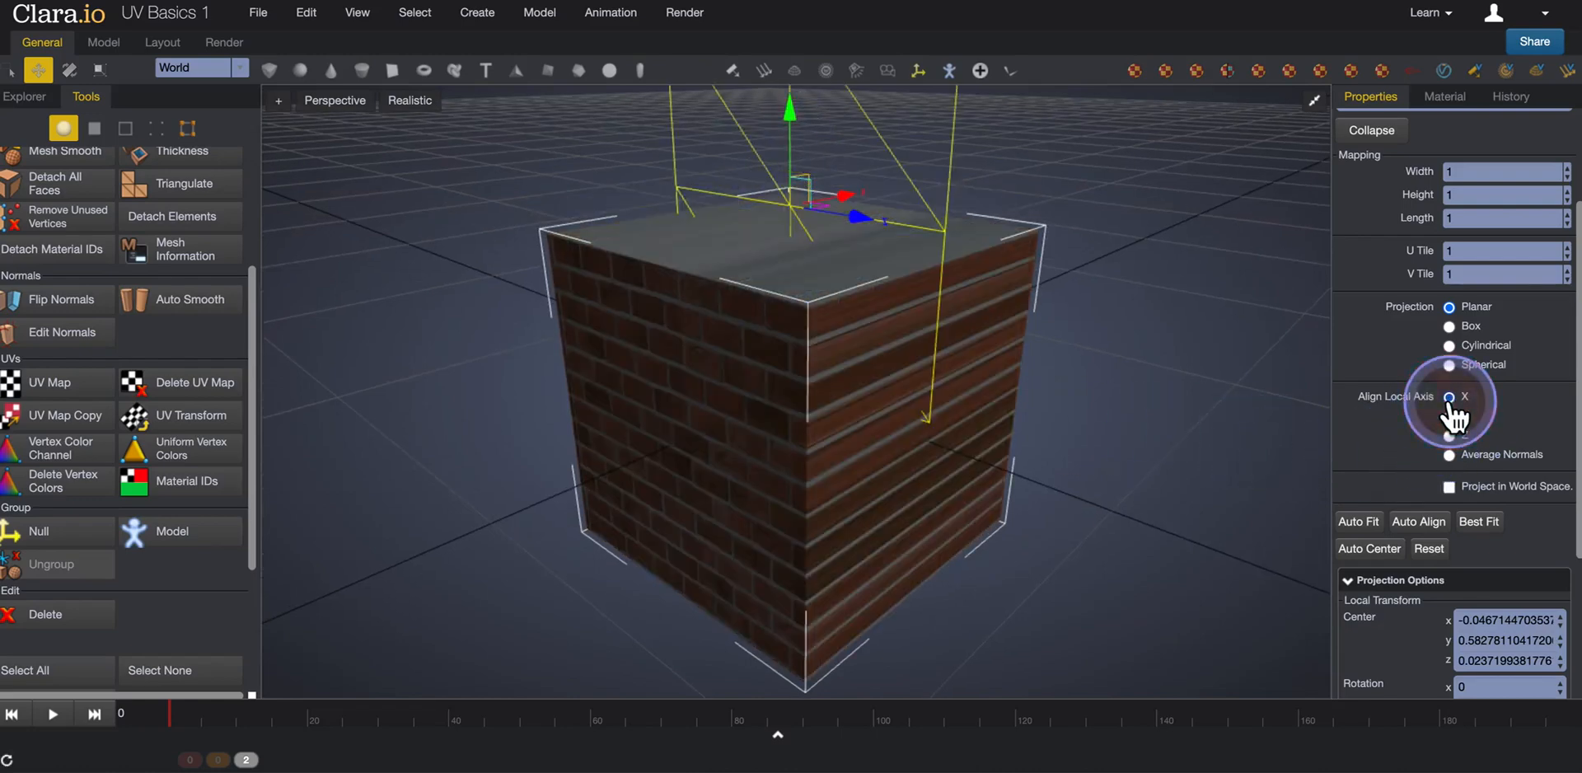
middle_drag(961, 392, 946, 456)
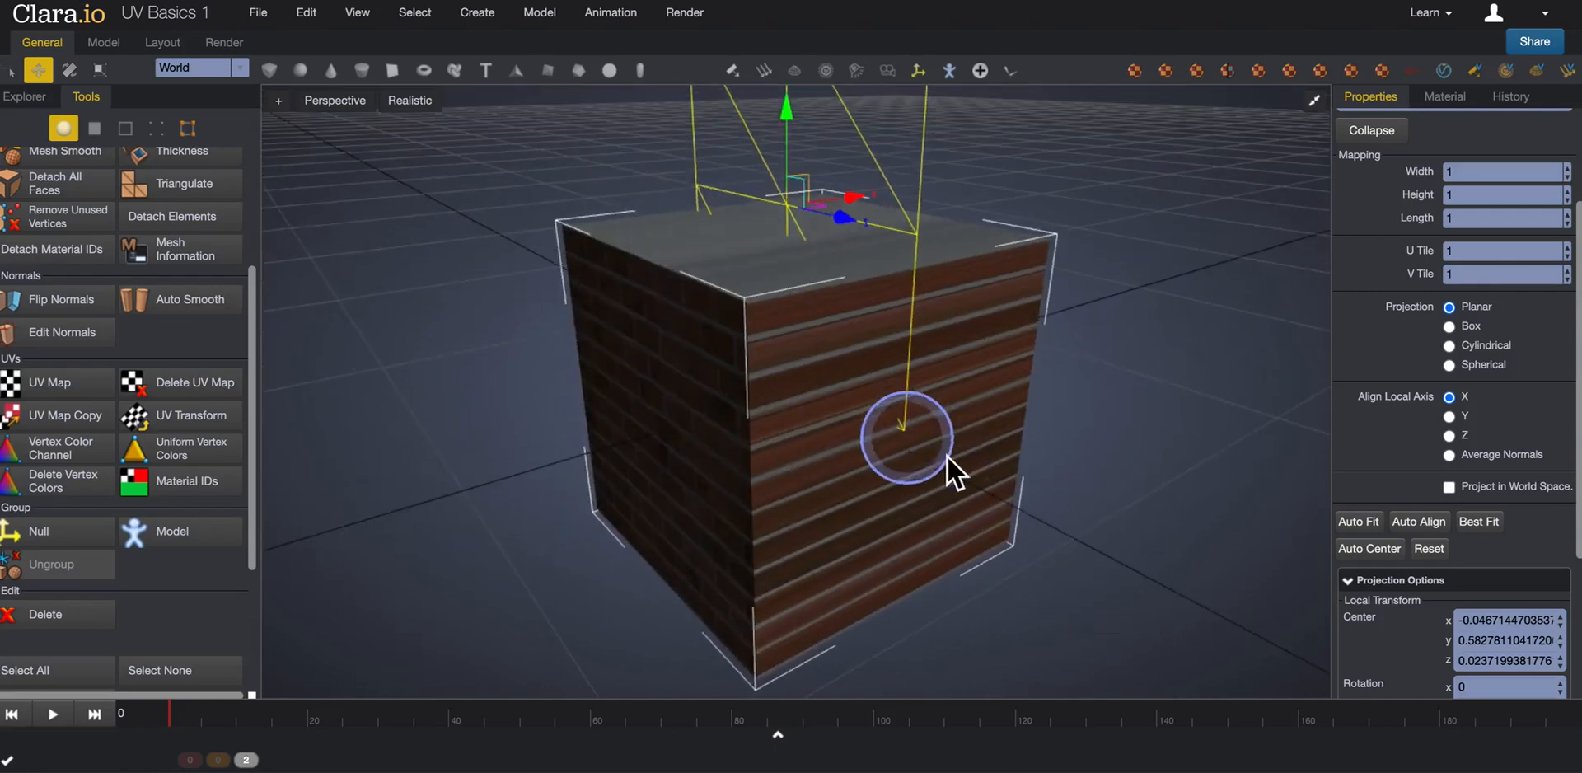
click(1453, 436)
middle_drag(1085, 443, 952, 356)
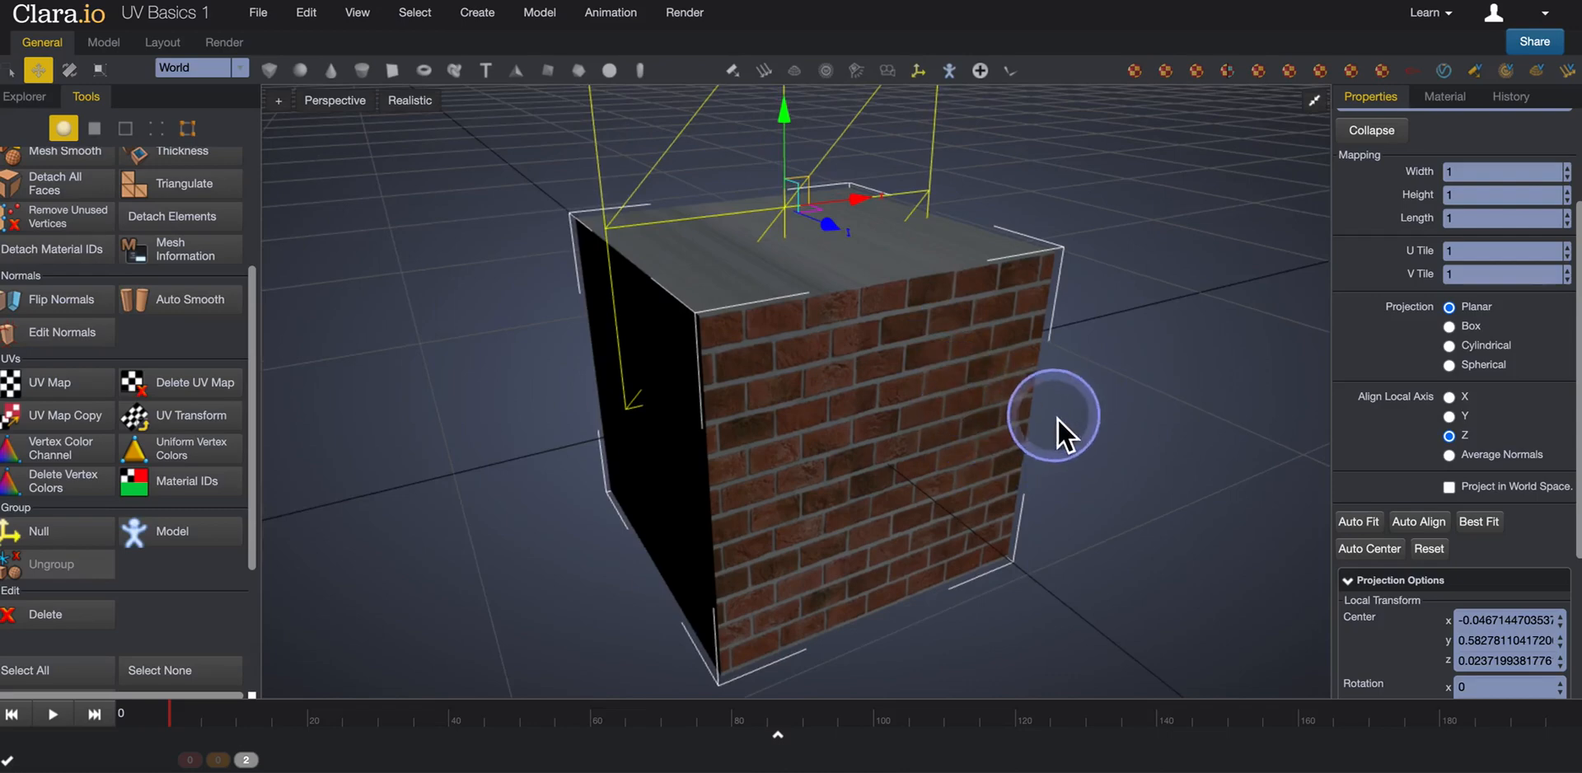
Set the UV Map's projection type to Box.
click(1449, 327)
middle_drag(886, 357, 914, 386)
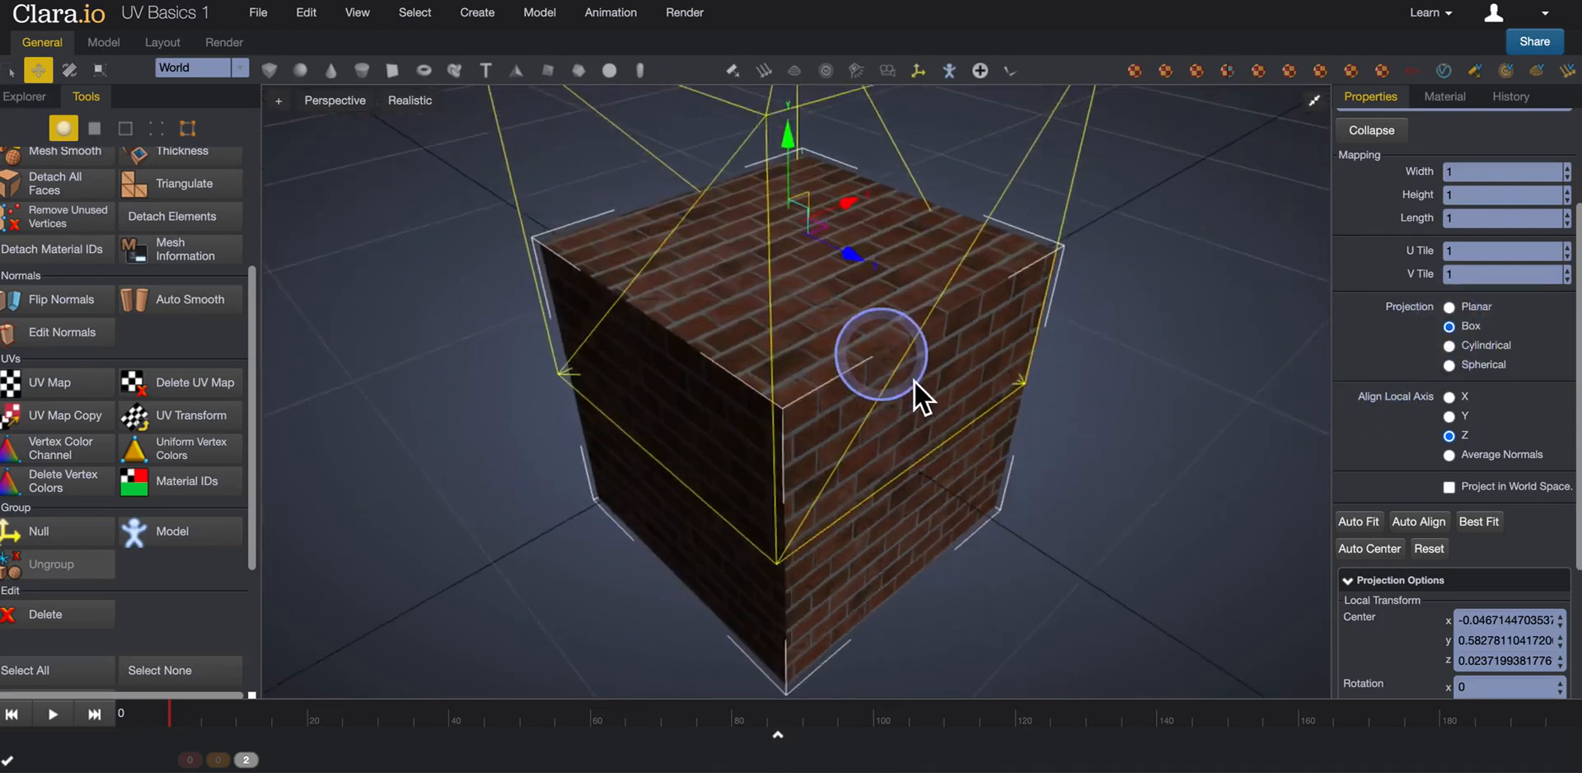
scroll(911, 381, down, 3)
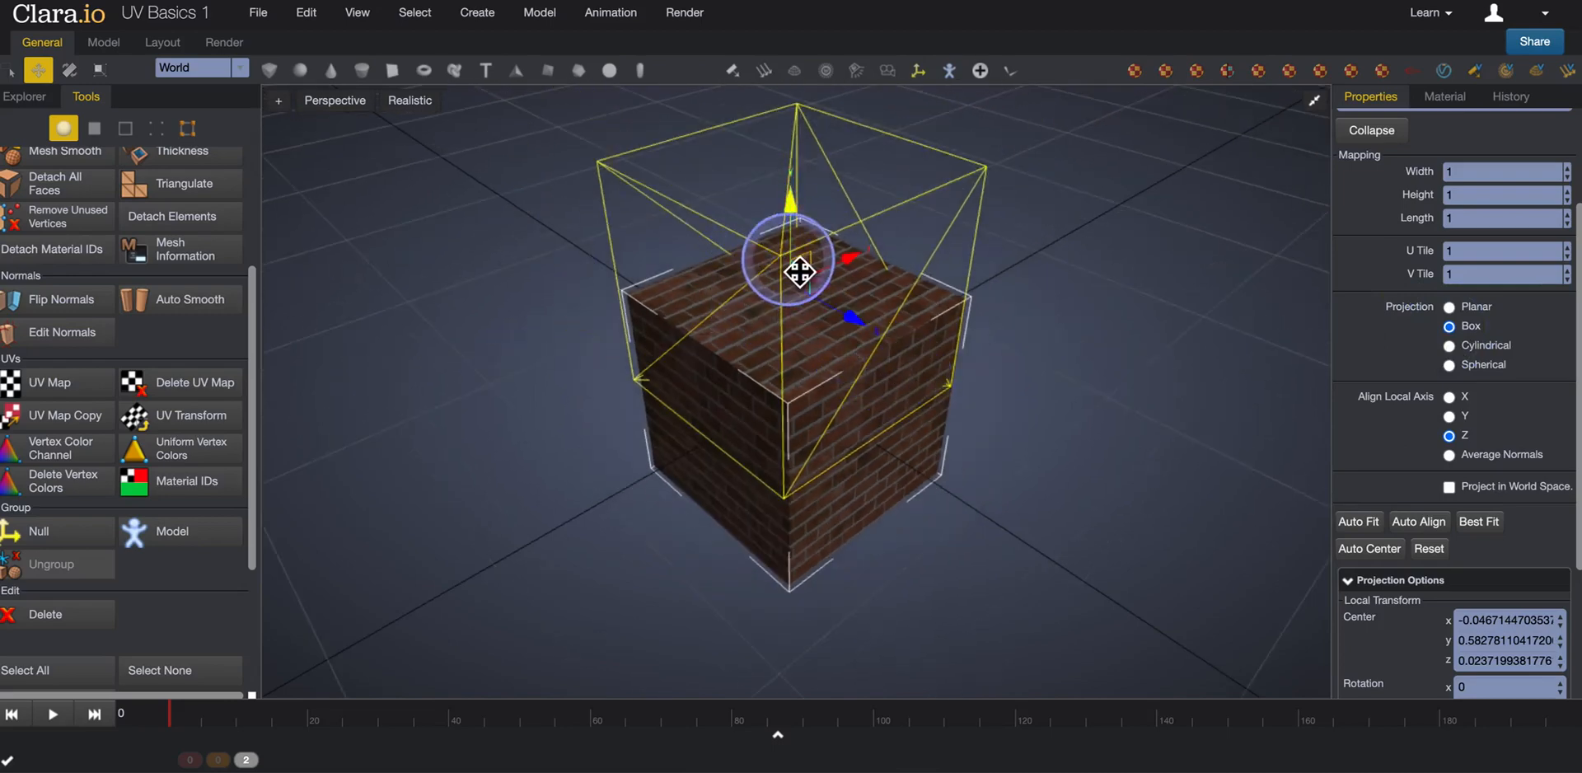
Lower the box-shaped UV helper around the mesh and shift it slightly along the Z and X axes.
drag(799, 271, 833, 304)
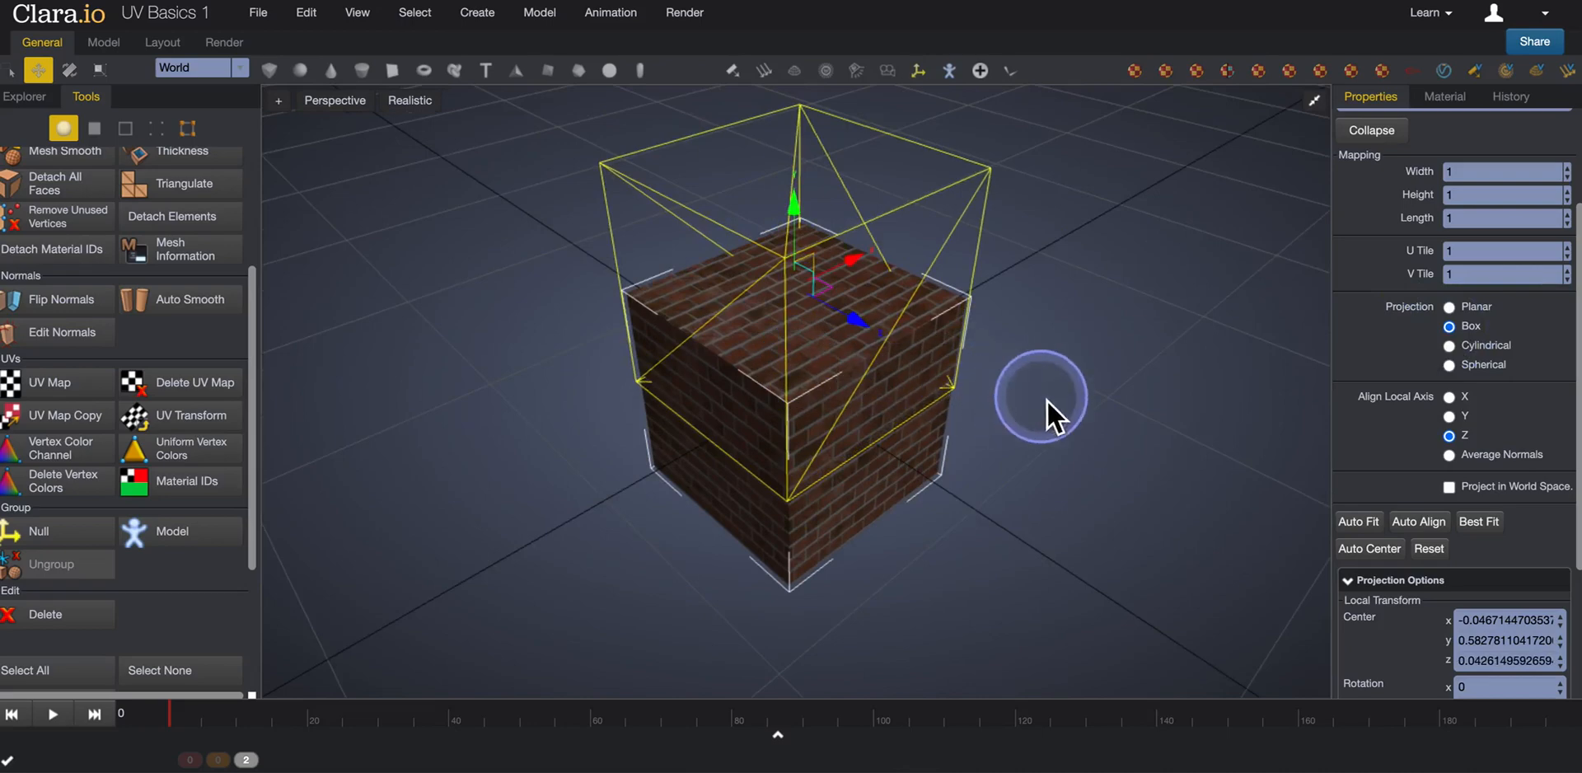
right_drag(1046, 401, 1033, 372)
drag(799, 193, 806, 363)
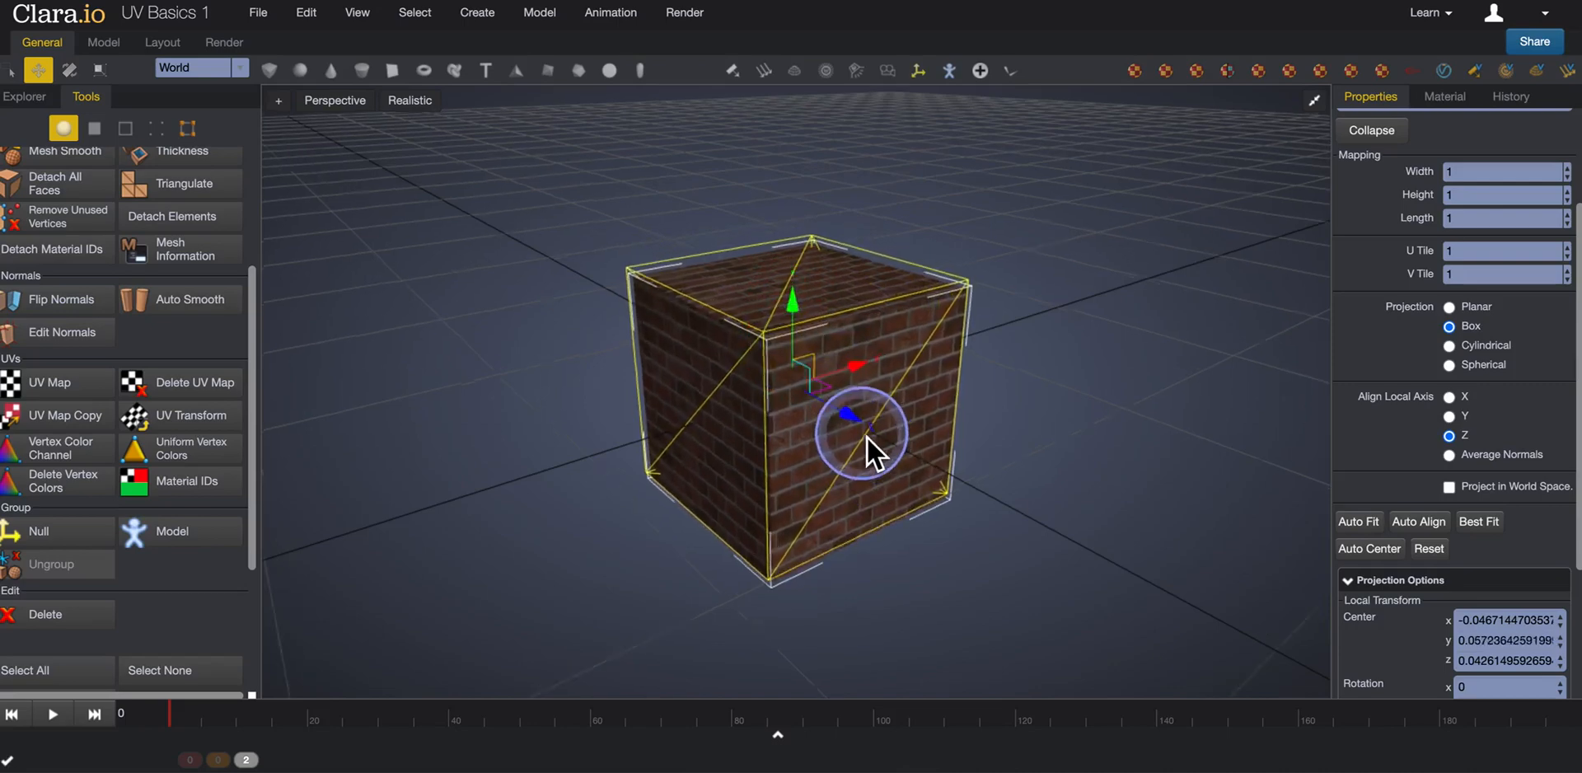
scroll(866, 442, up, 3)
right_drag(917, 369, 873, 376)
mouse_move(861, 369)
mouse_down()
mouse_move(901, 368)
mouse_move(866, 383)
mouse_up()
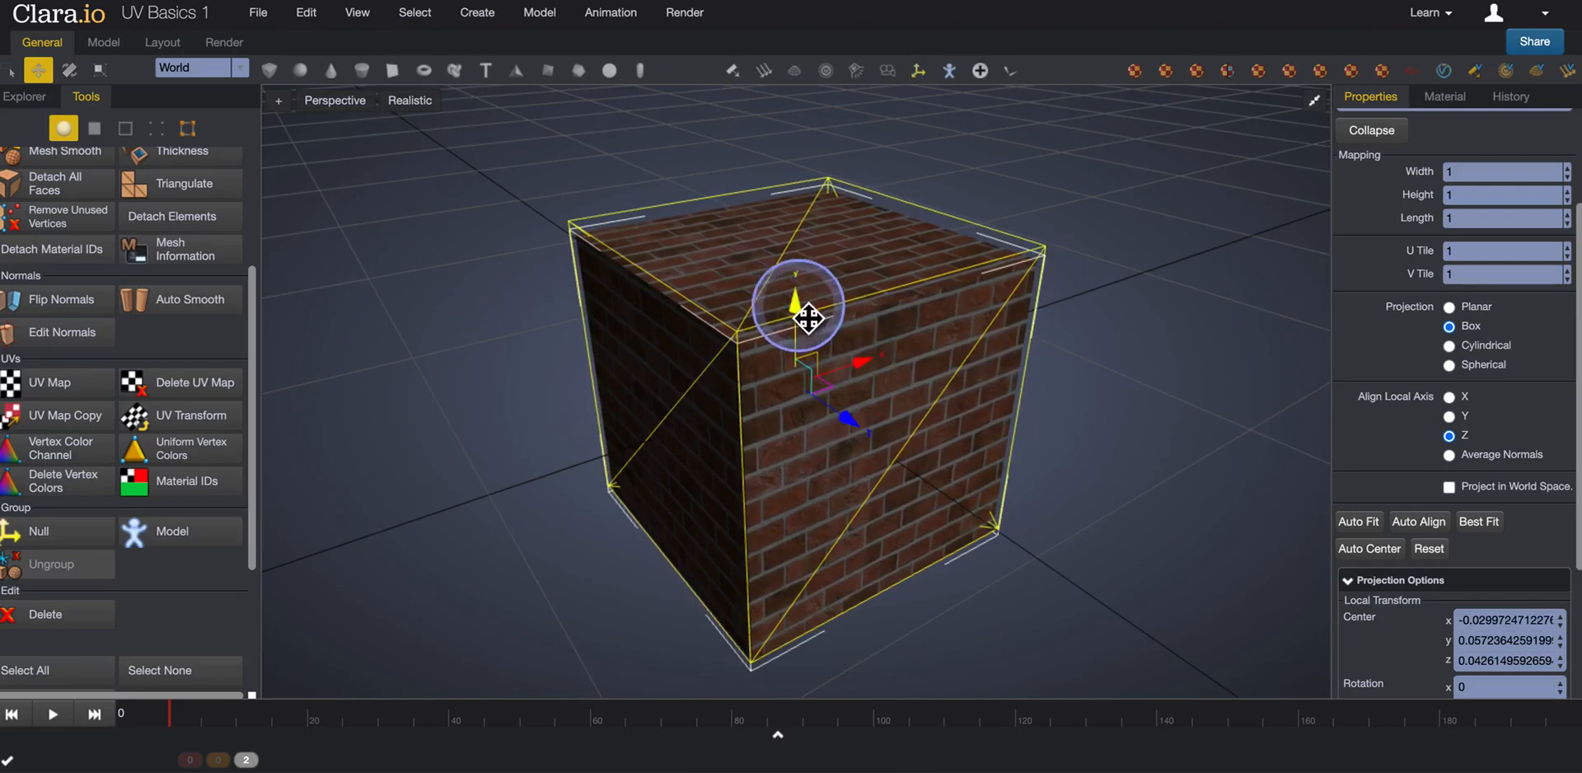
Lower the box-shaped UV helper slightly along Y and shift it slightly along Z.
mouse_move(799, 310)
mouse_down()
mouse_move(811, 399)
mouse_move(823, 282)
mouse_move(824, 296)
mouse_up()
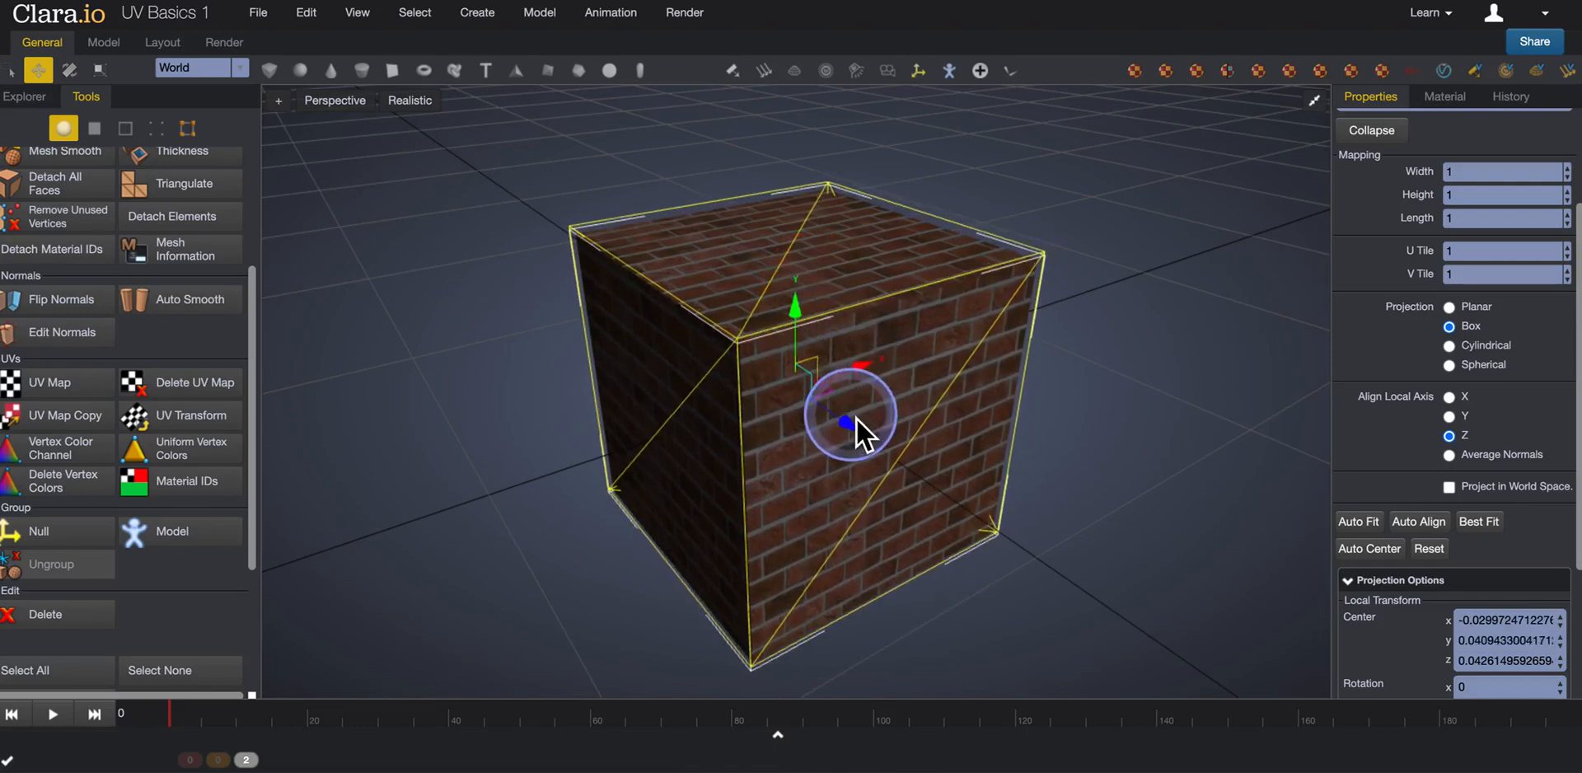
mouse_move(857, 423)
mouse_down()
mouse_move(922, 462)
mouse_move(851, 396)
mouse_move(875, 402)
mouse_up()
right_drag(1227, 383, 1080, 351)
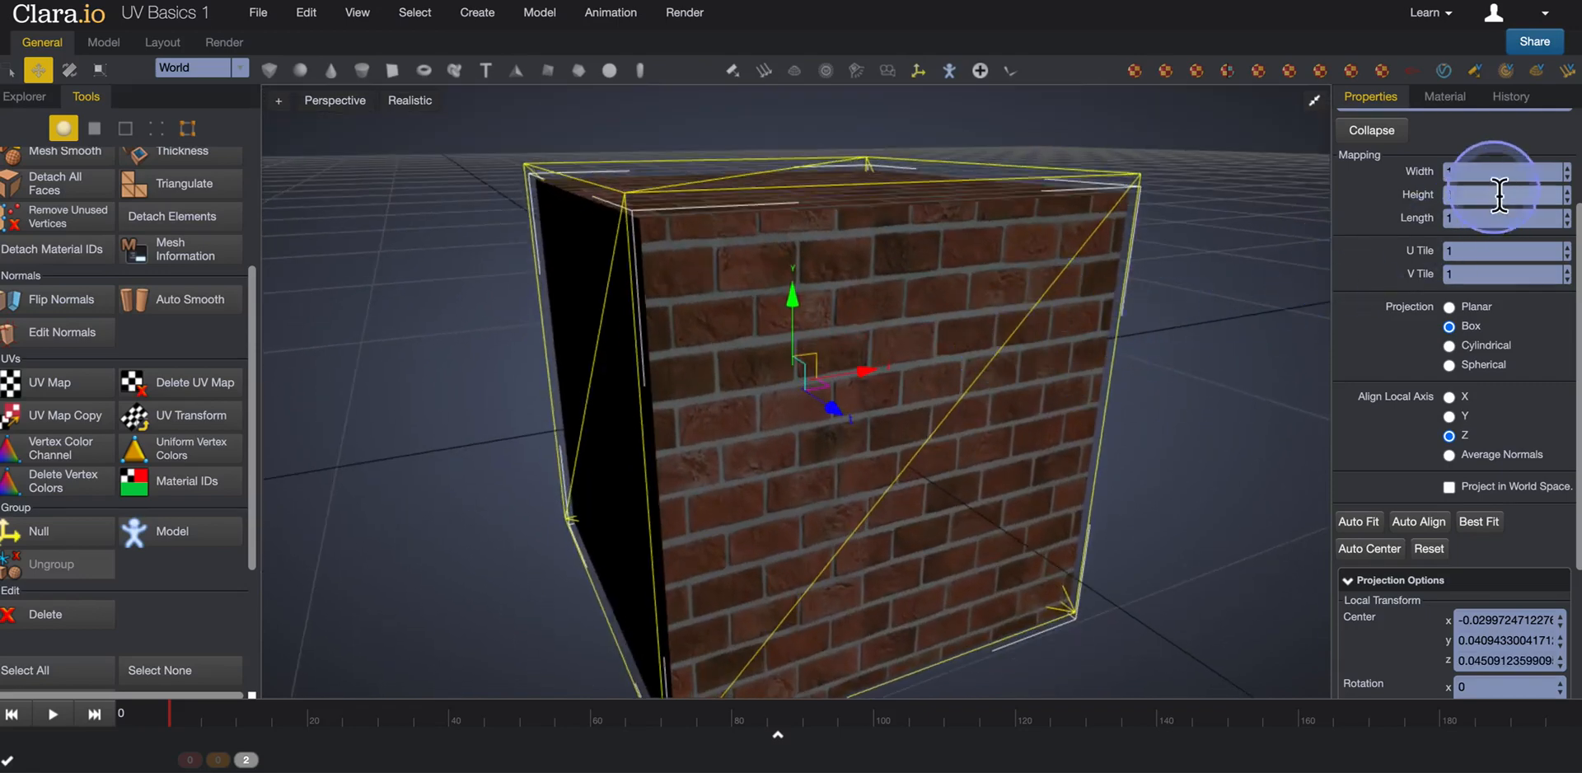
Set the UV Map's mapping width and height to 2.
drag(1475, 175, 1400, 186)
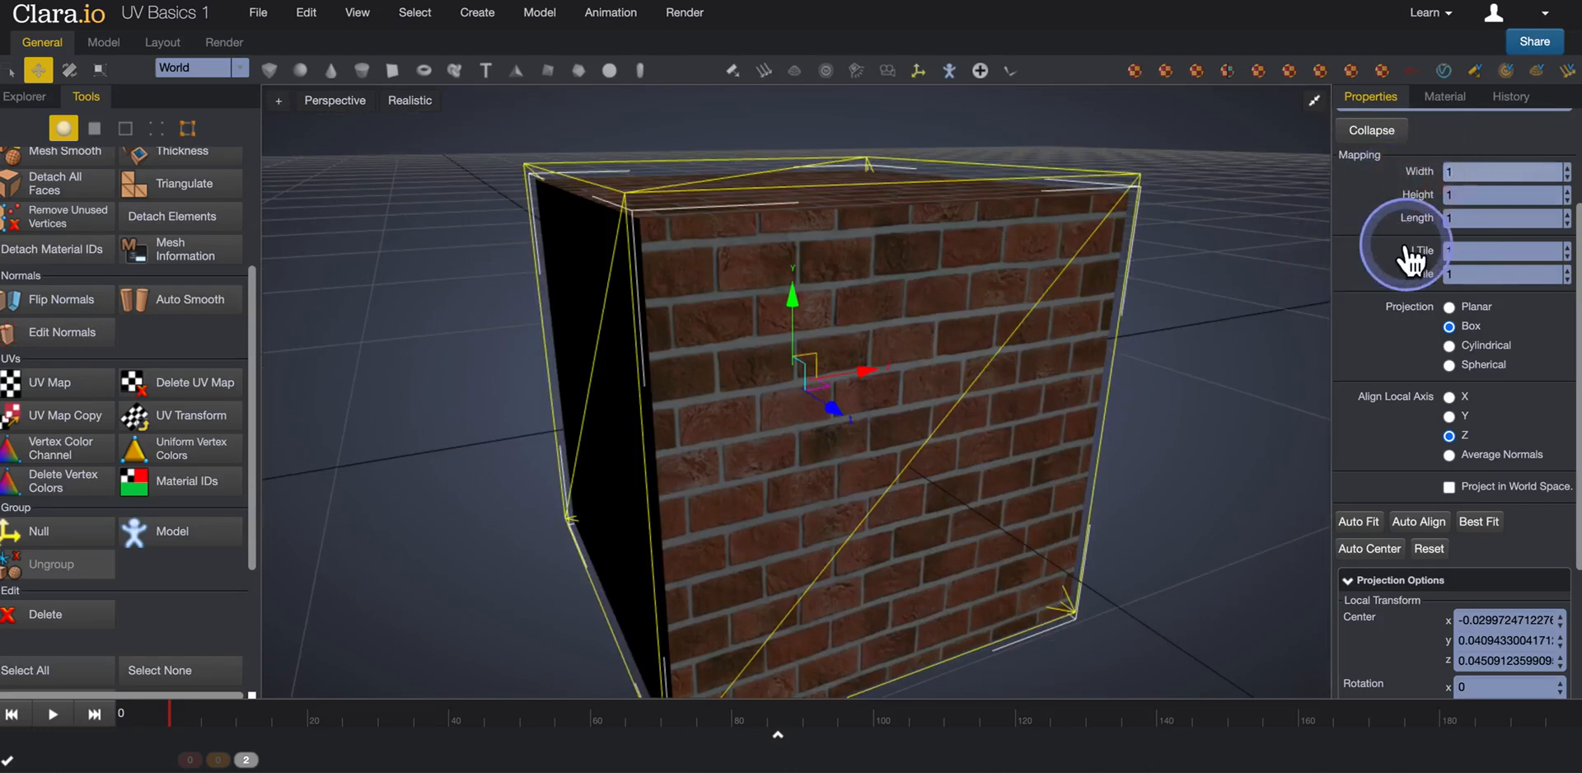
text(2)
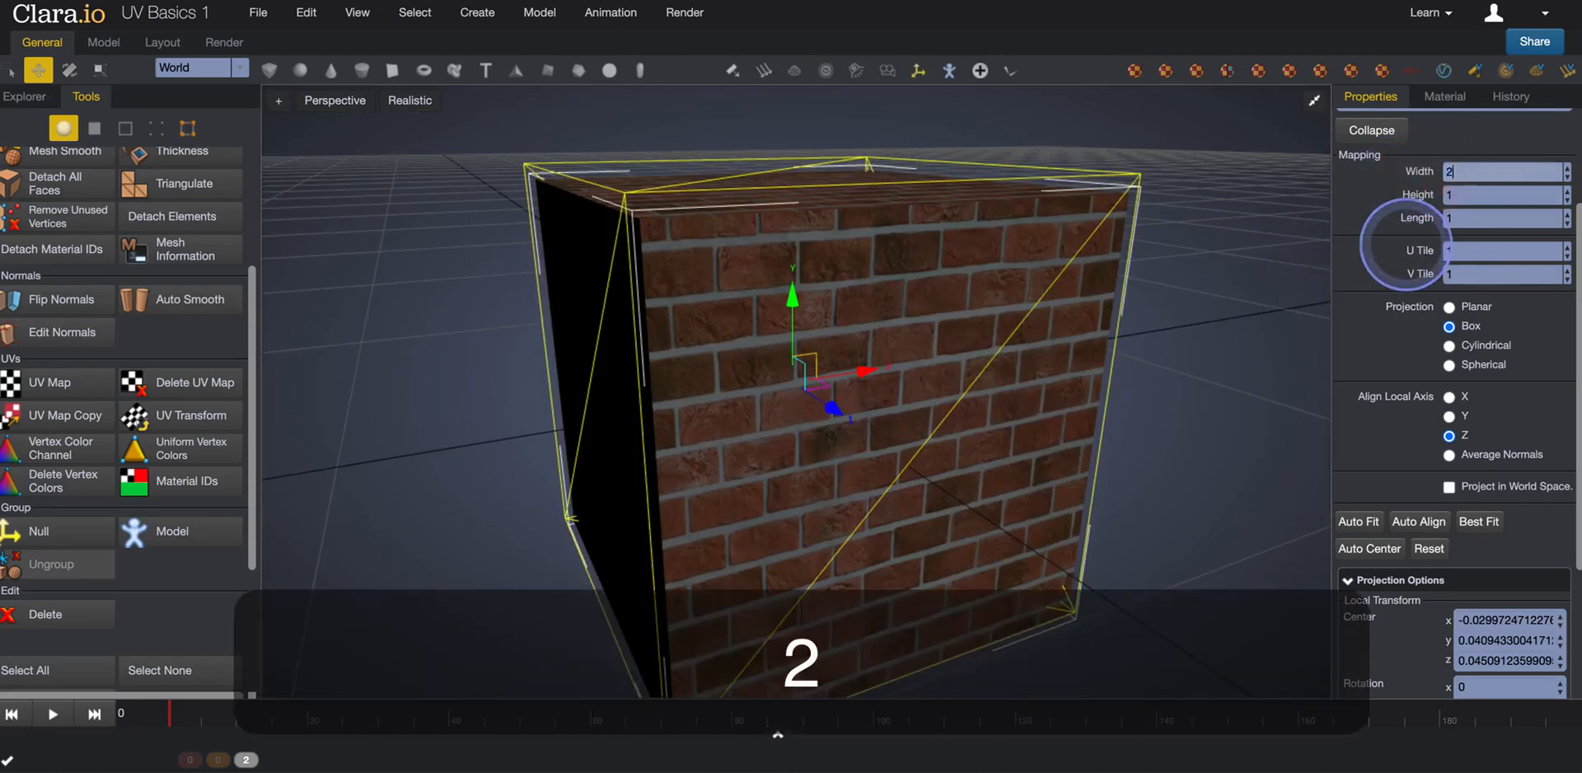
key(Return)
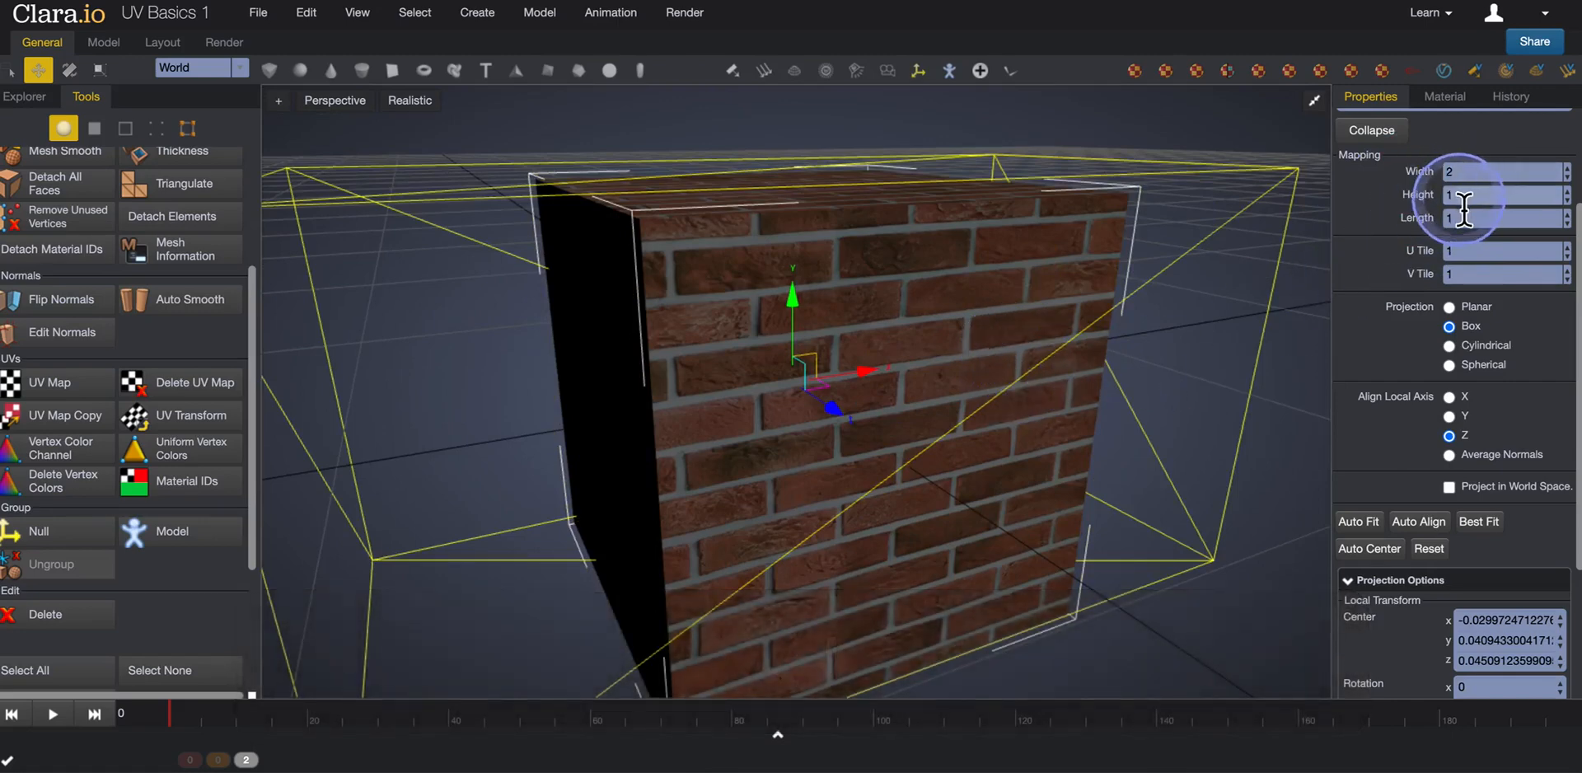
drag(1457, 197, 1426, 200)
text(2)
key(Return)
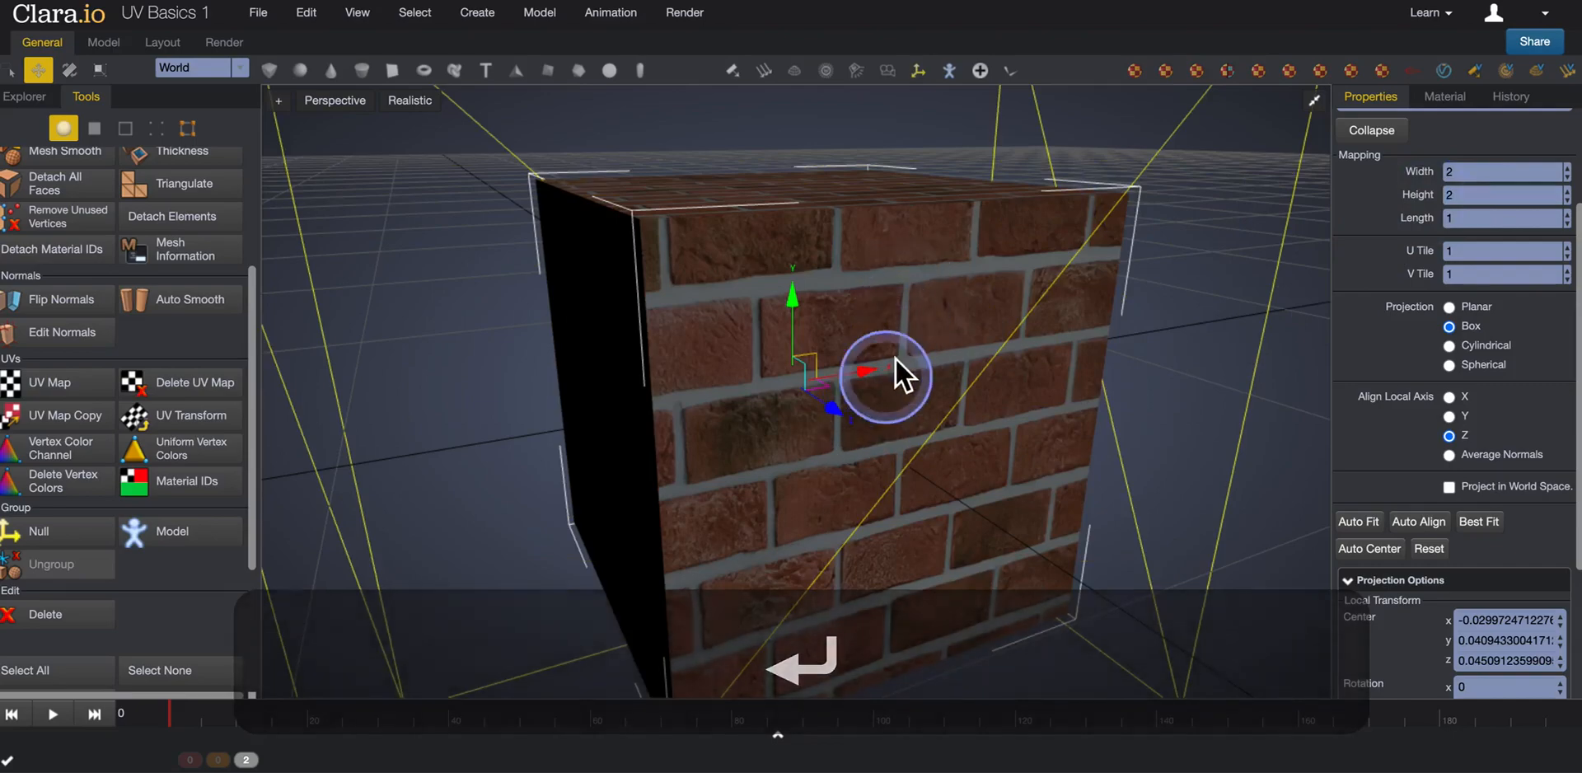
Try the box projection's local axis alignment on Y and on Z, and leave it set to Y.
mouse_move(892, 342)
middle_down()
mouse_move(921, 409)
mouse_move(898, 346)
middle_up()
scroll(898, 346, down, 3)
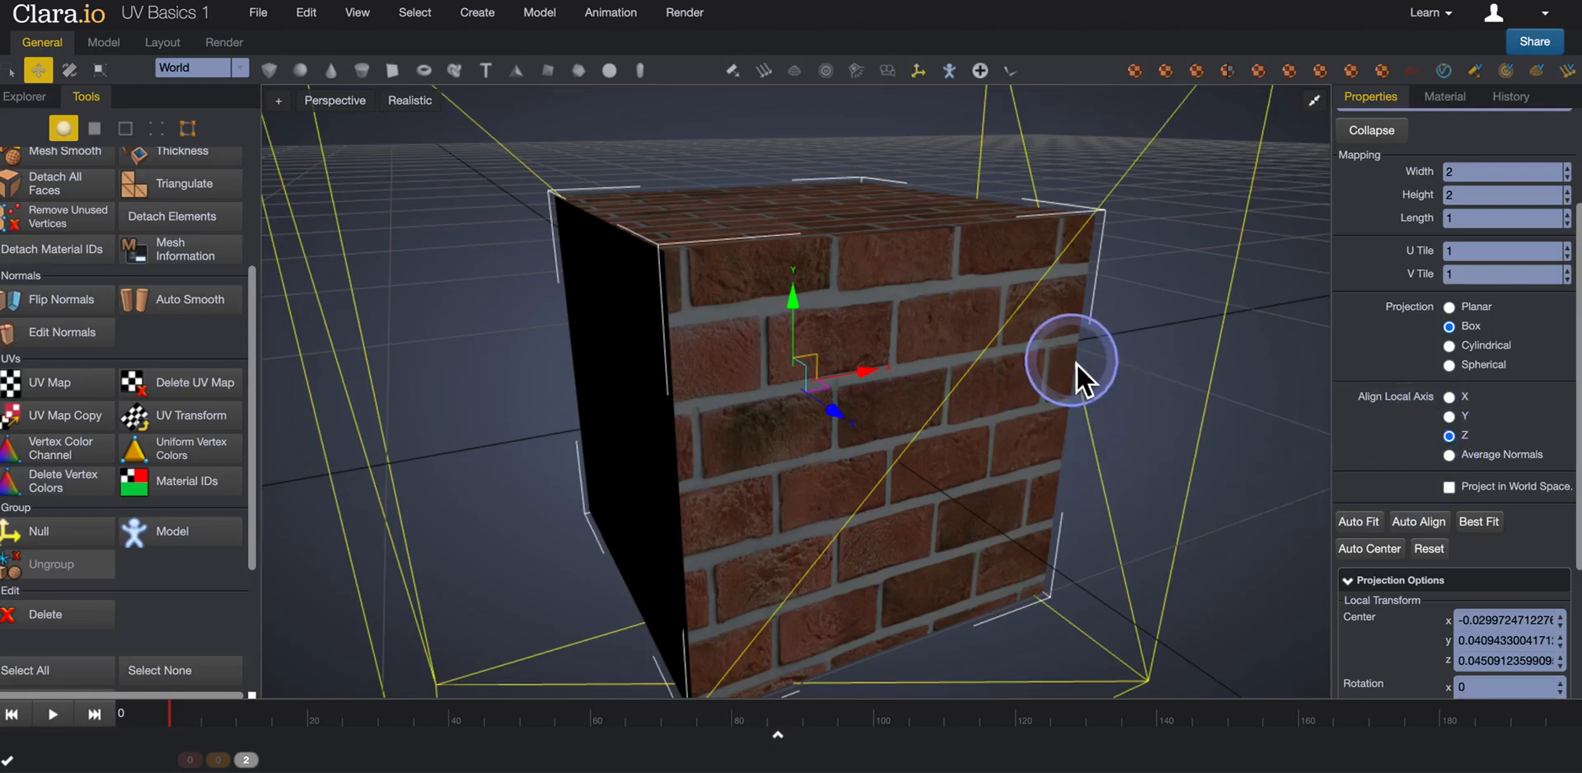
middle_drag(1076, 365, 1097, 402)
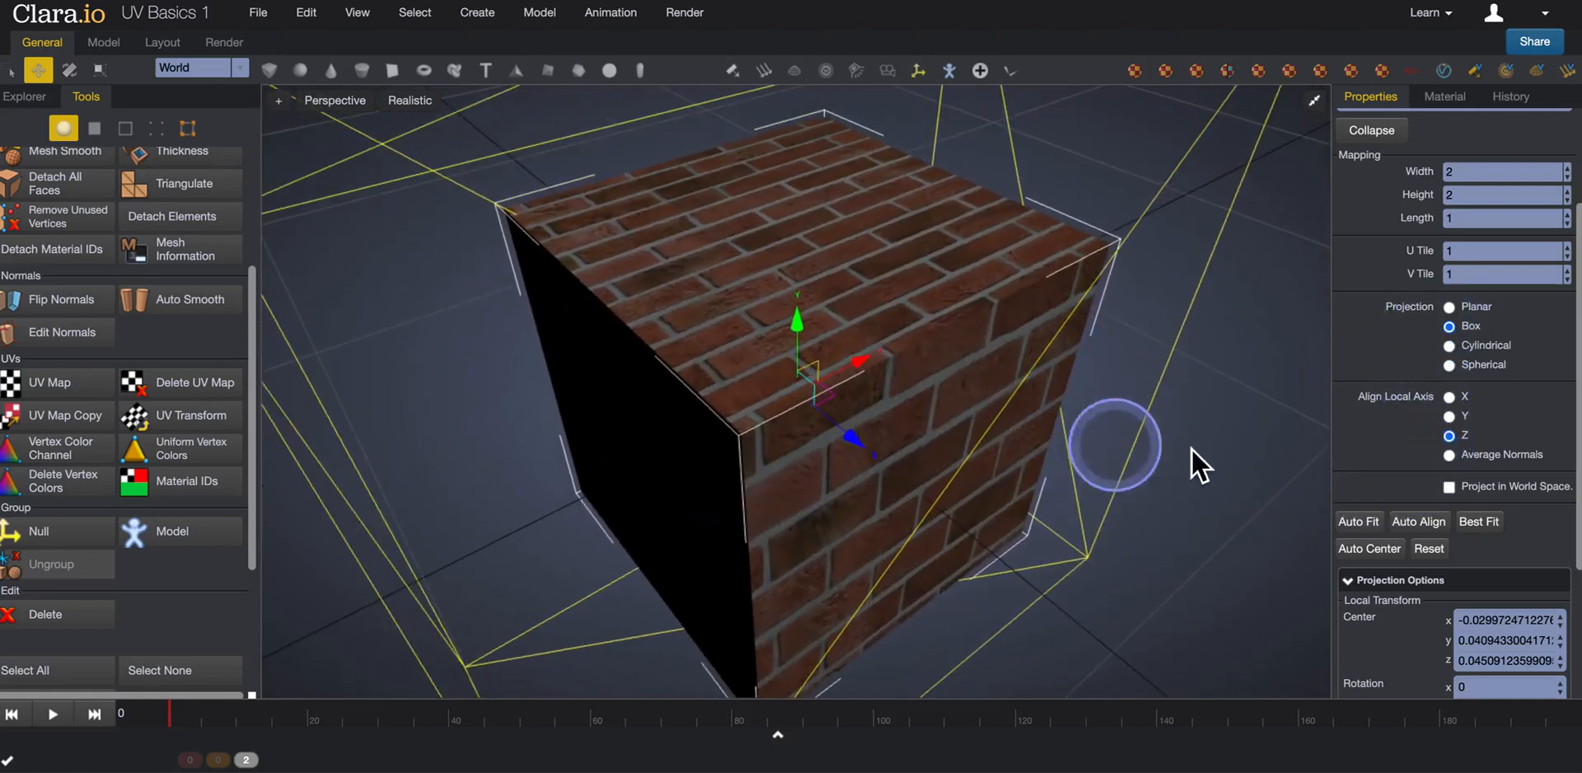
middle_drag(1116, 522, 966, 470)
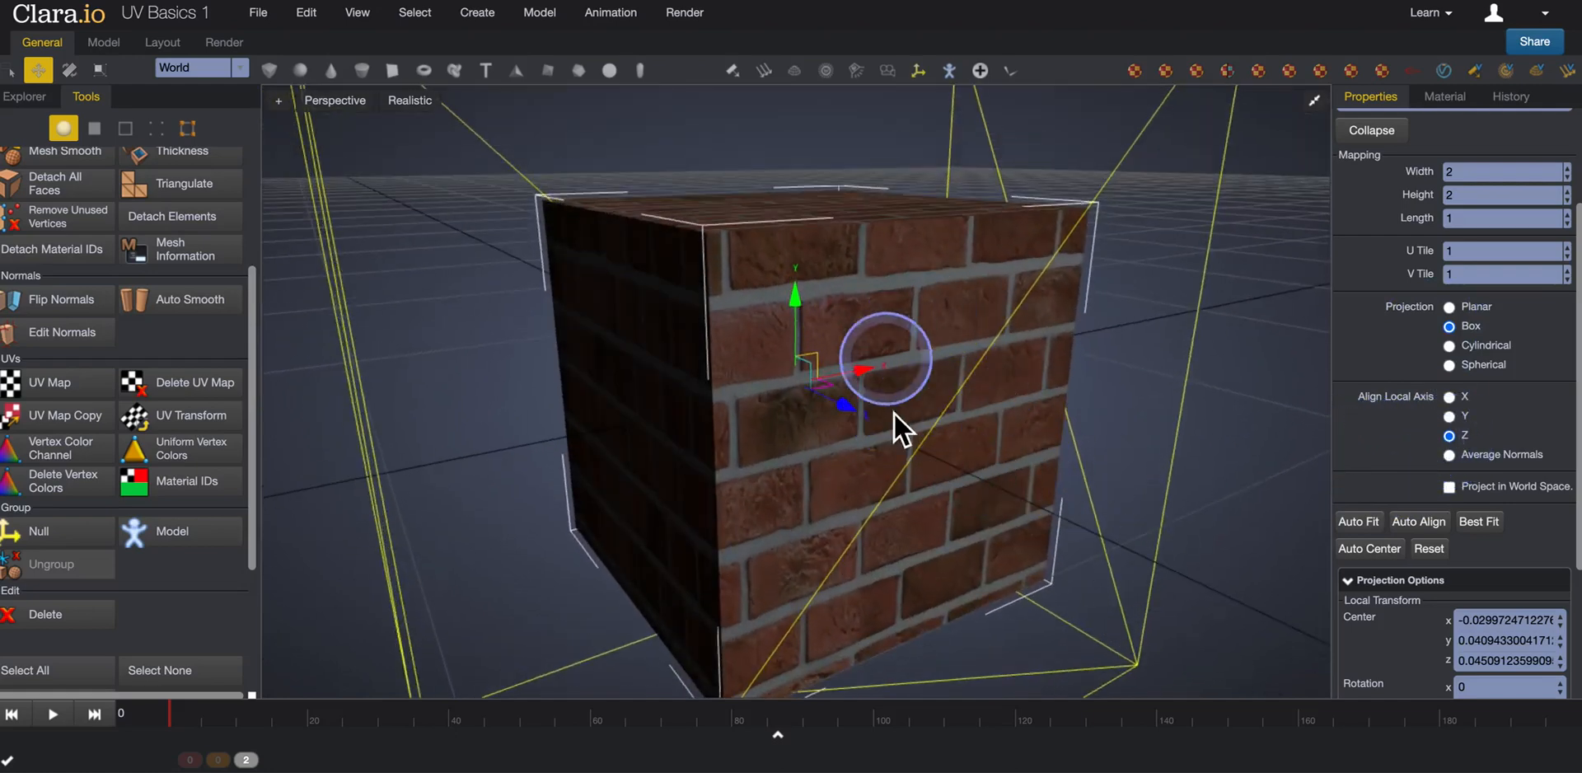
middle_drag(935, 417, 842, 359)
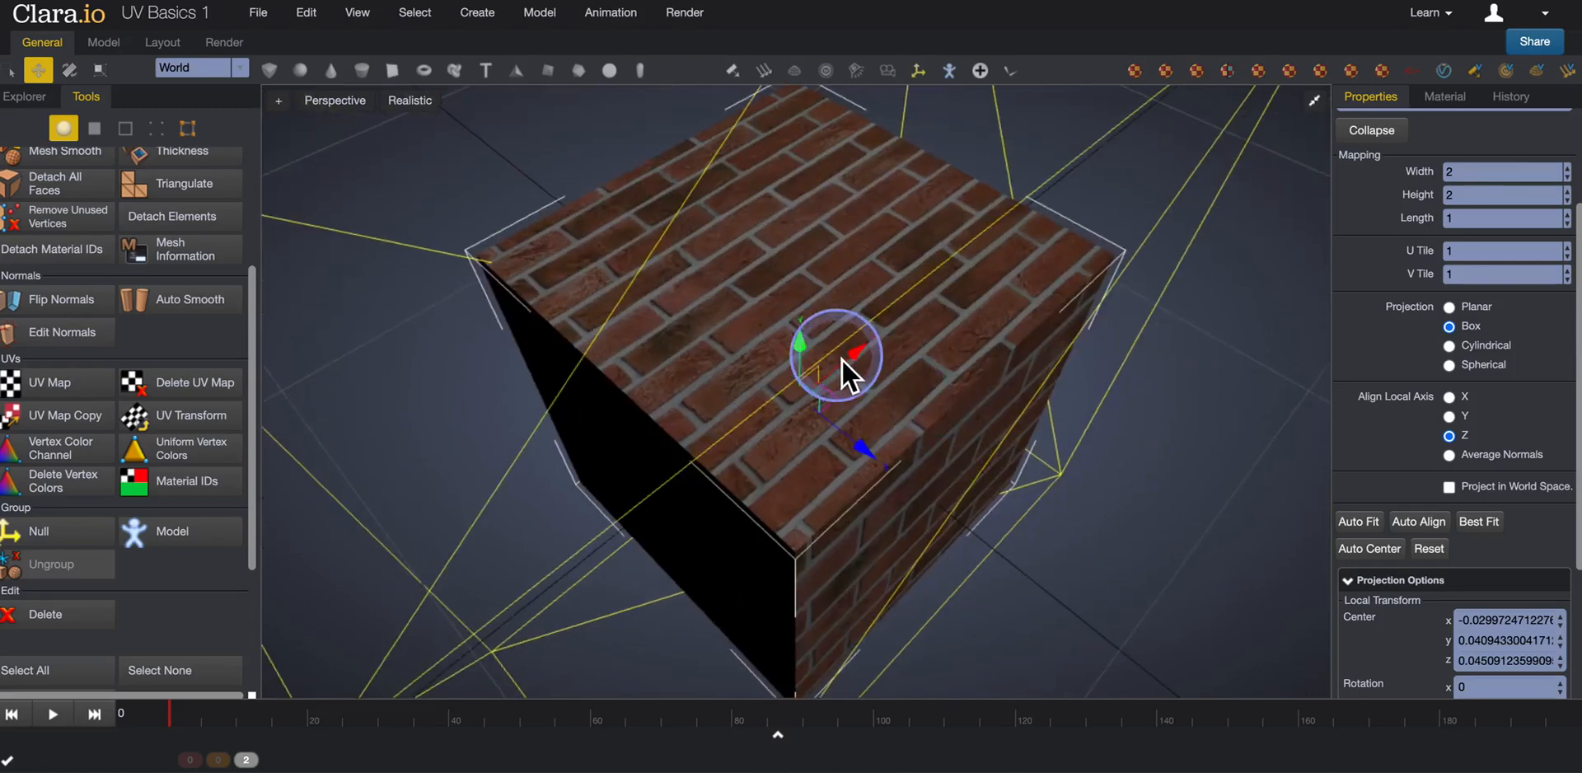
click(1449, 416)
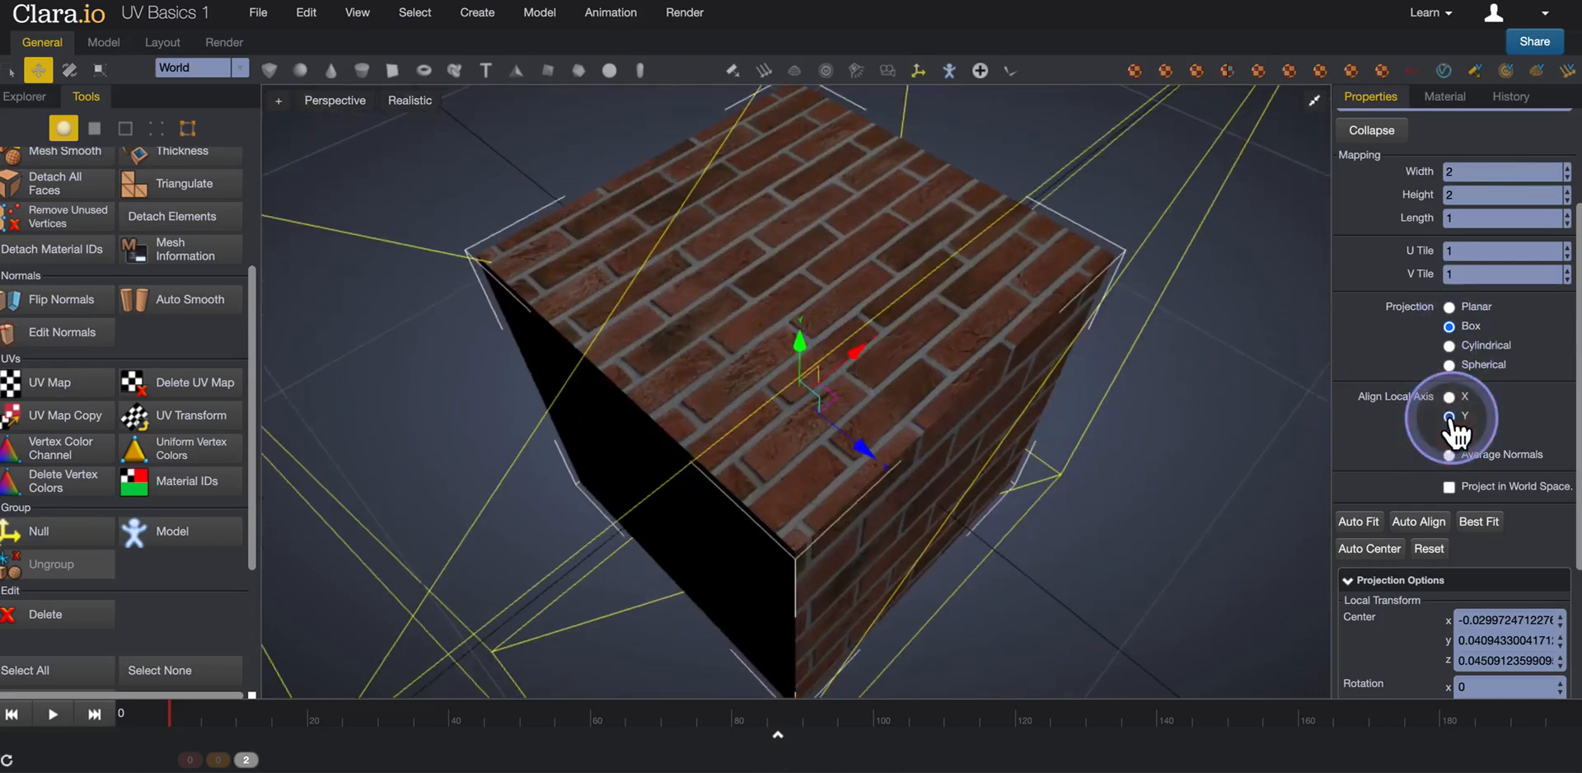
middle_drag(1071, 424, 1033, 393)
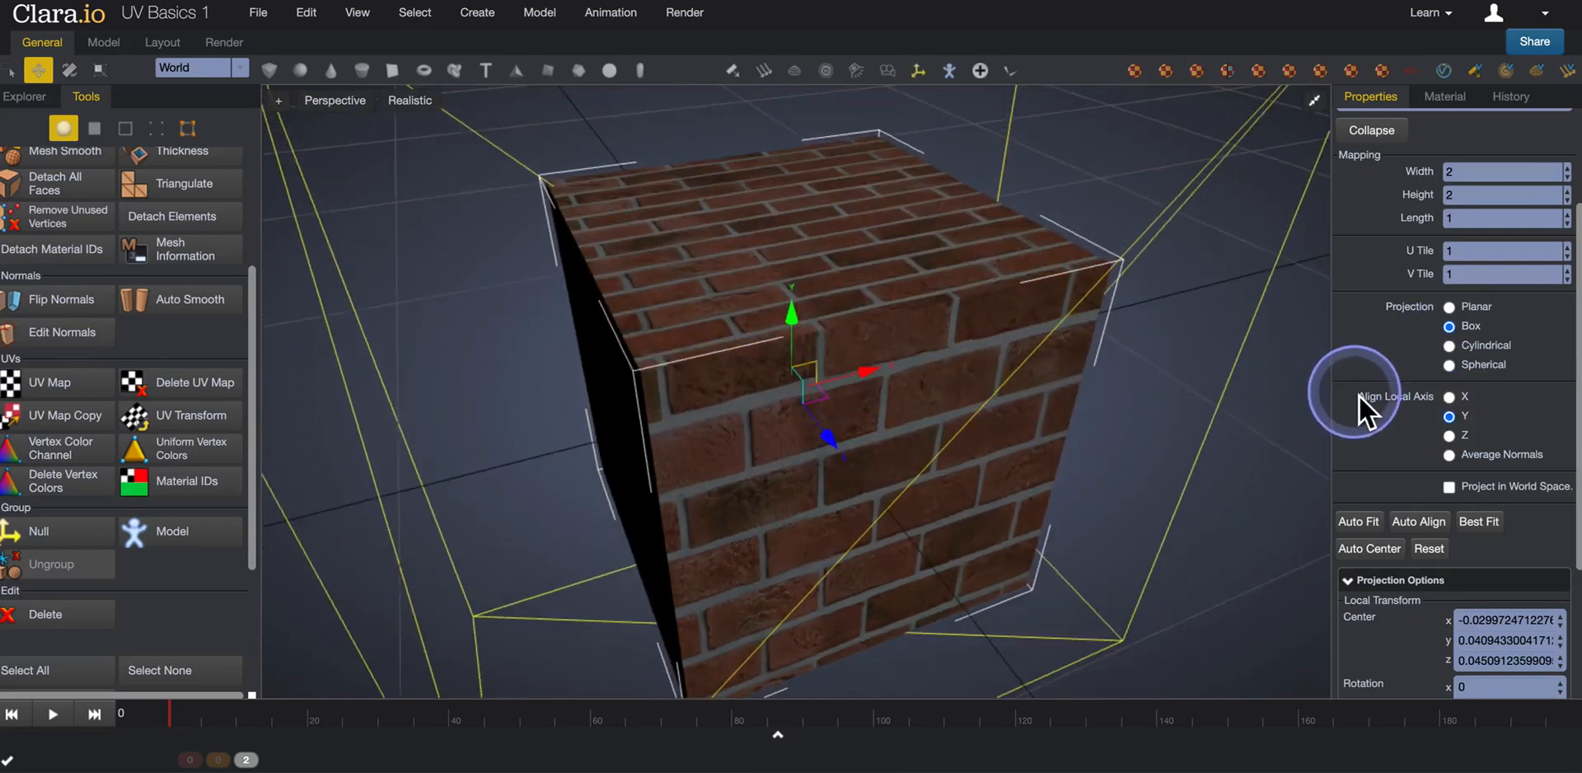
click(1449, 437)
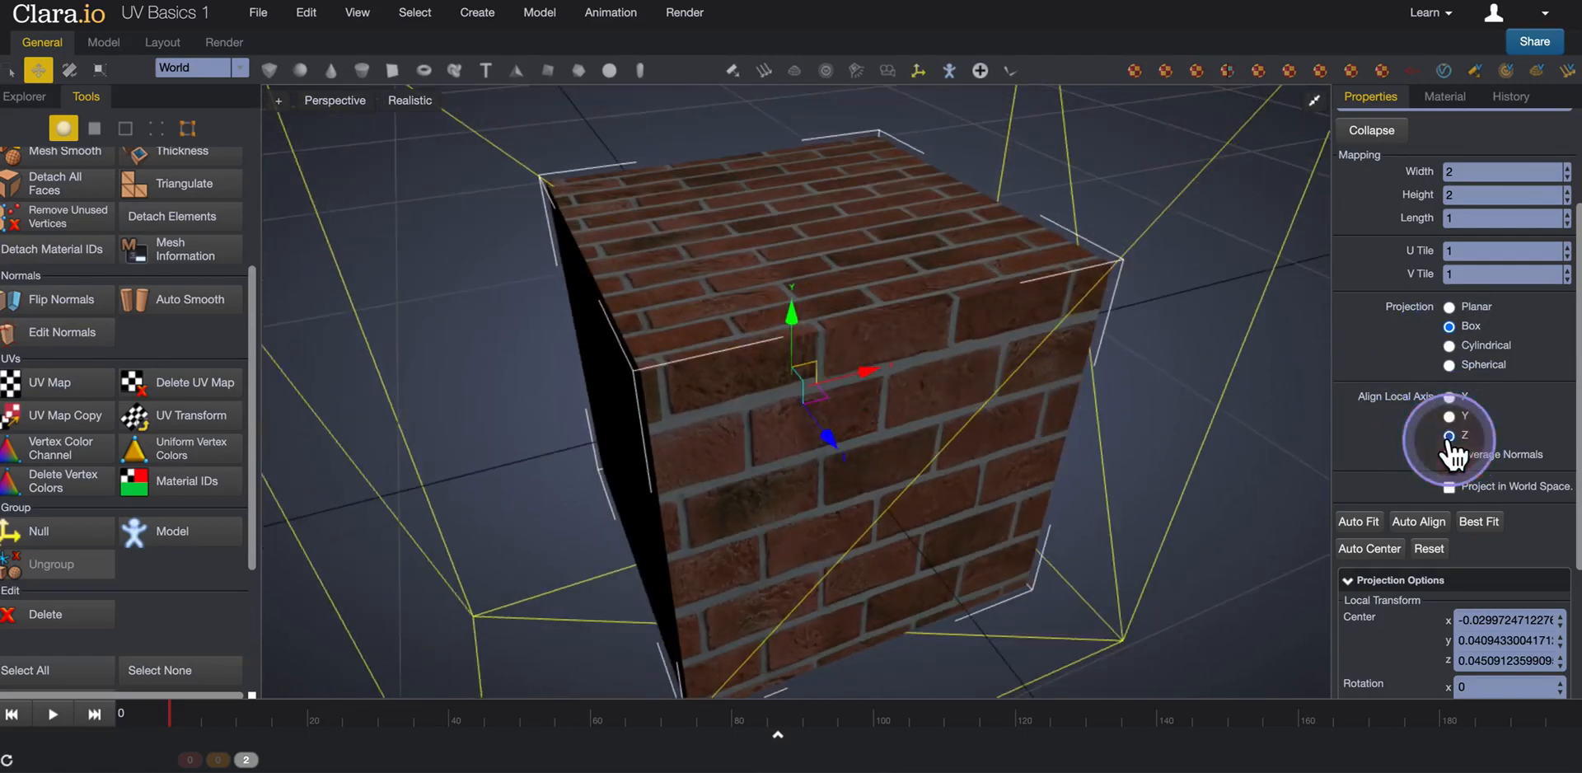
click(1449, 417)
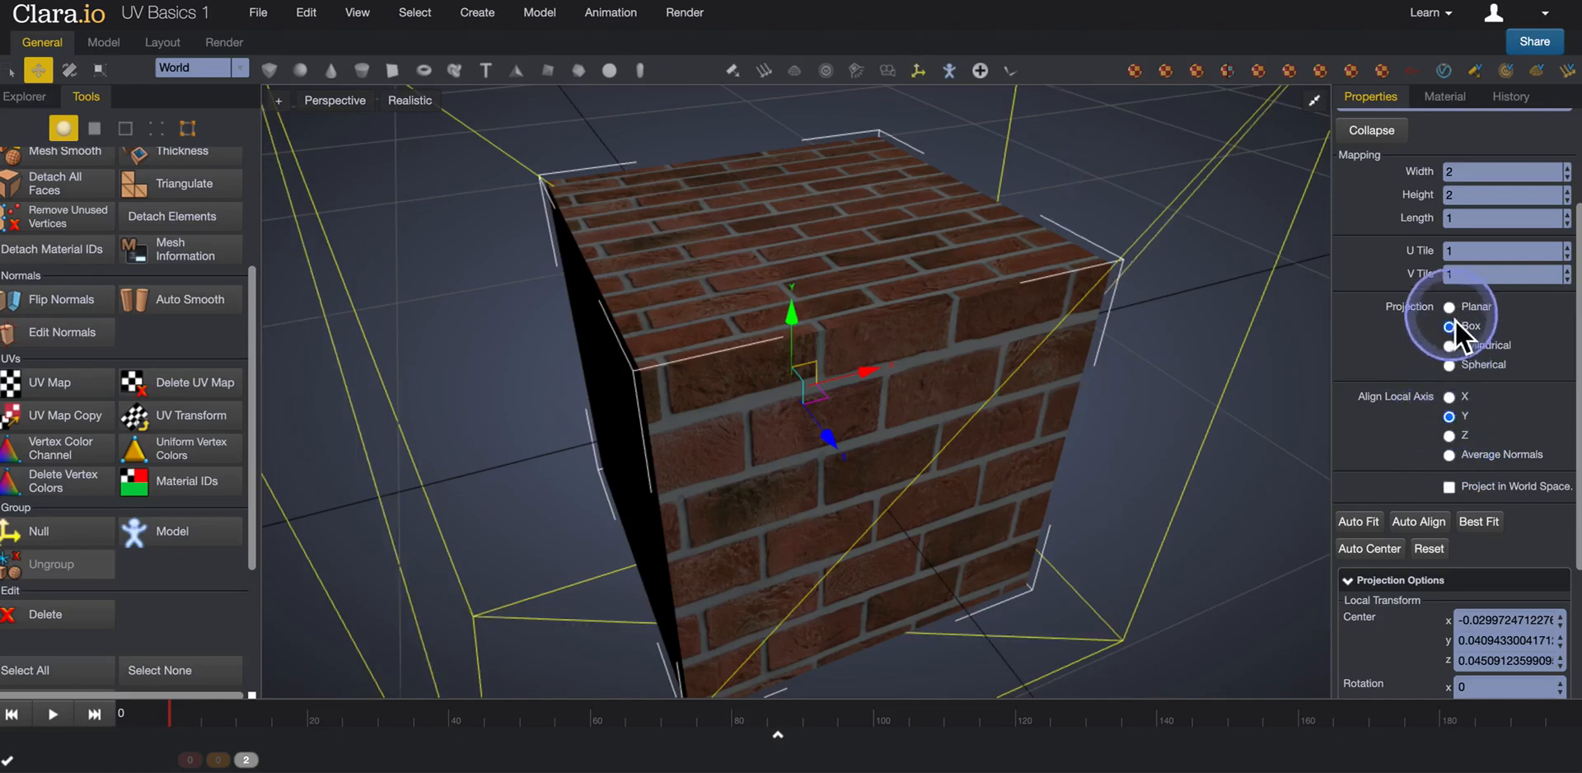
Set the UV Map's mapping width and height back to 1.
mouse_move(1076, 467)
right_down()
mouse_move(1139, 442)
mouse_move(1099, 459)
right_up()
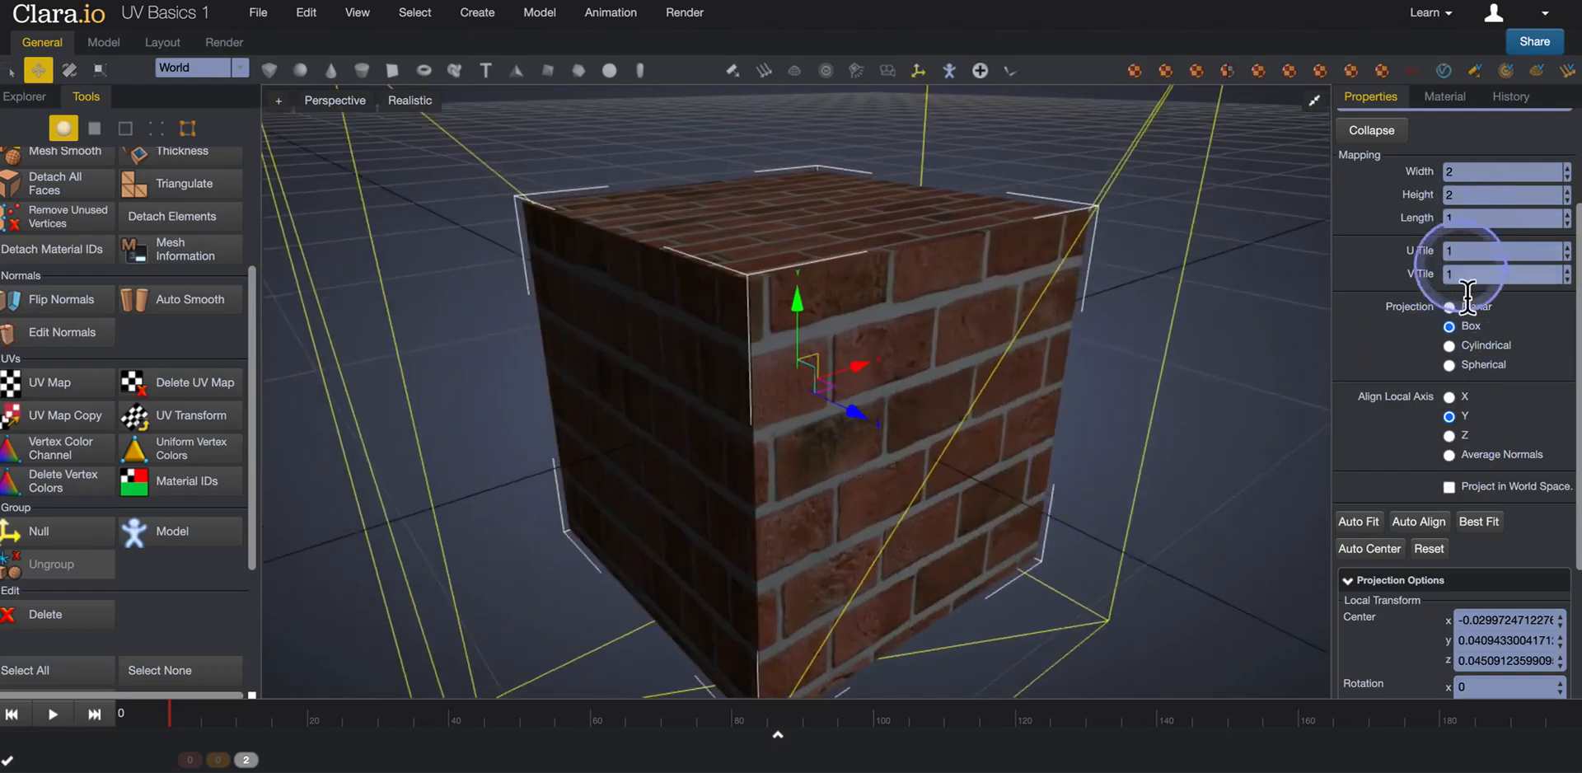
click(1435, 183)
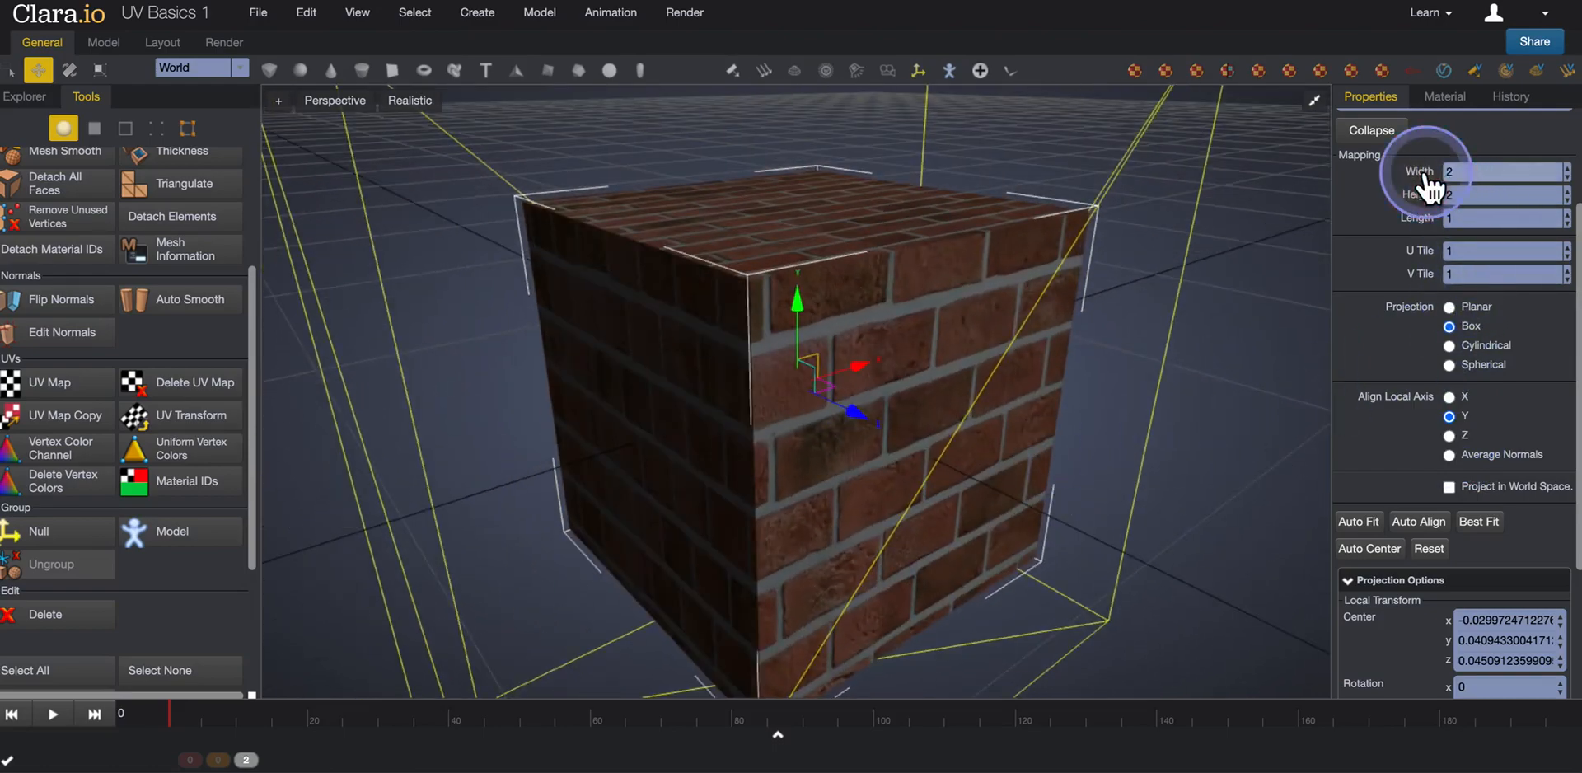
text(1)
key(Tab)
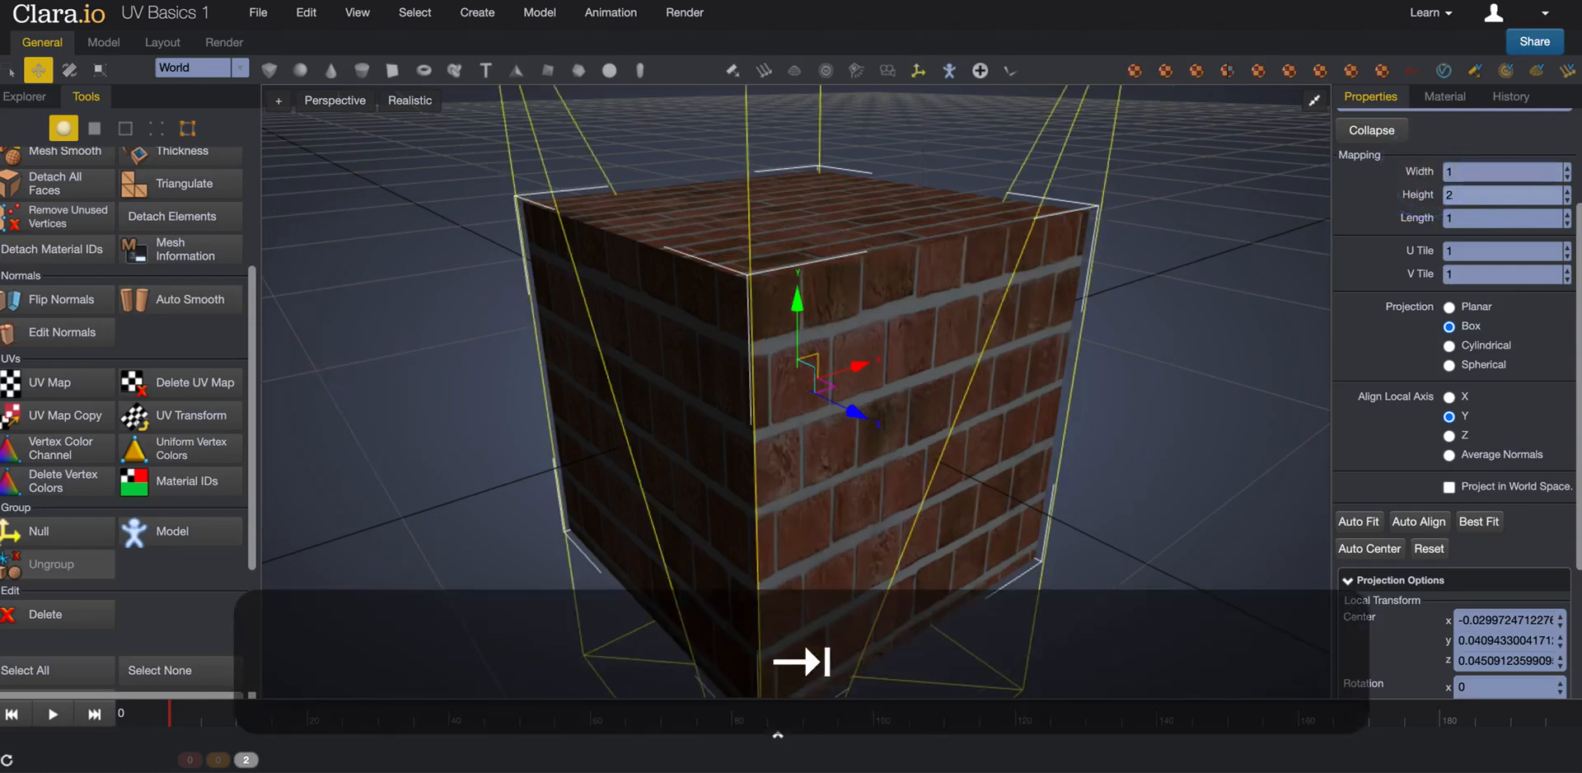
text(1)
key(Return)
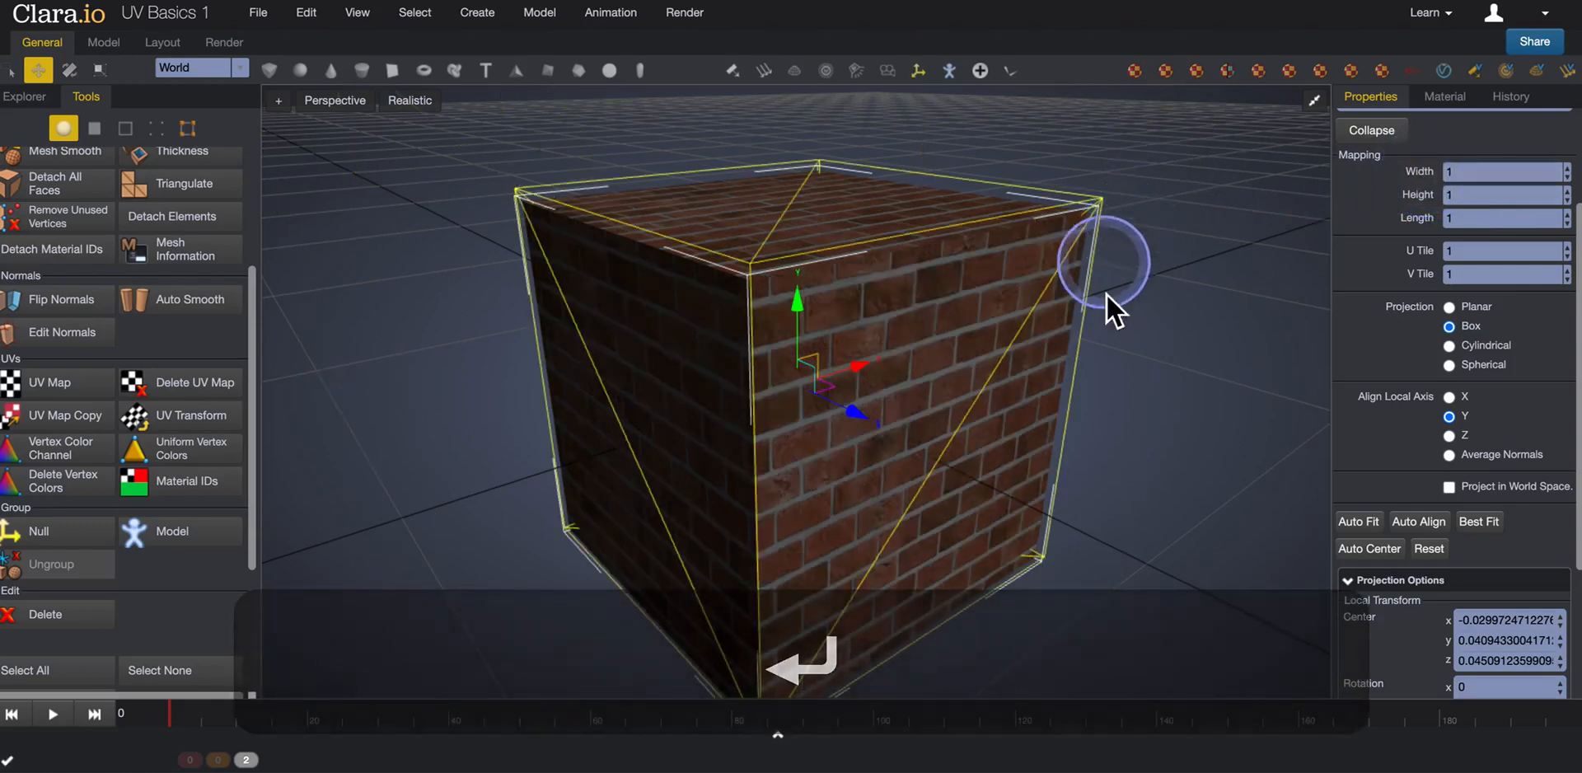
Try the Cylindrical and Spherical projection types on the box, and return the projection to Box.
click(1450, 346)
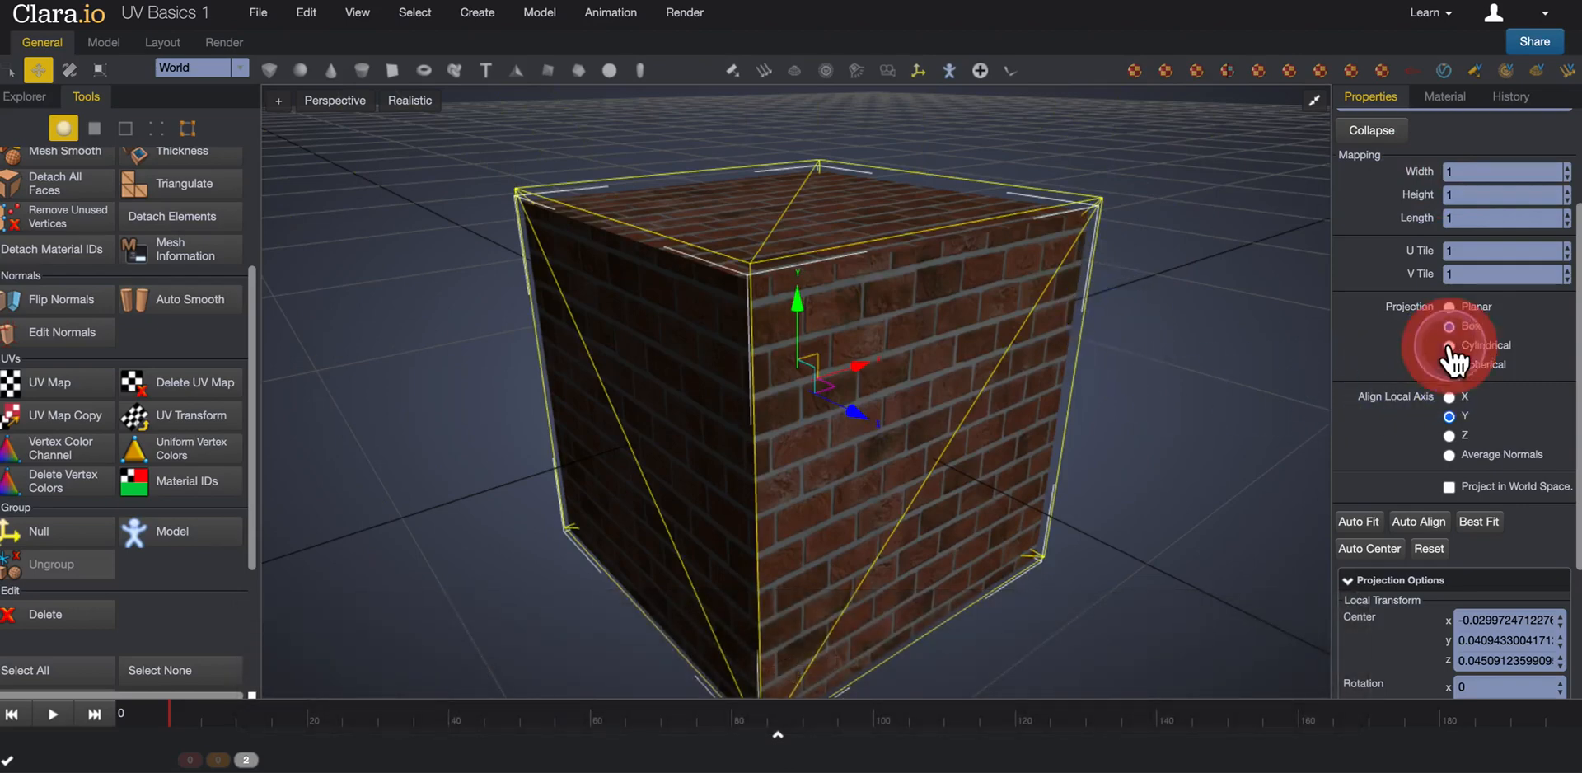
middle_drag(1134, 333, 1105, 318)
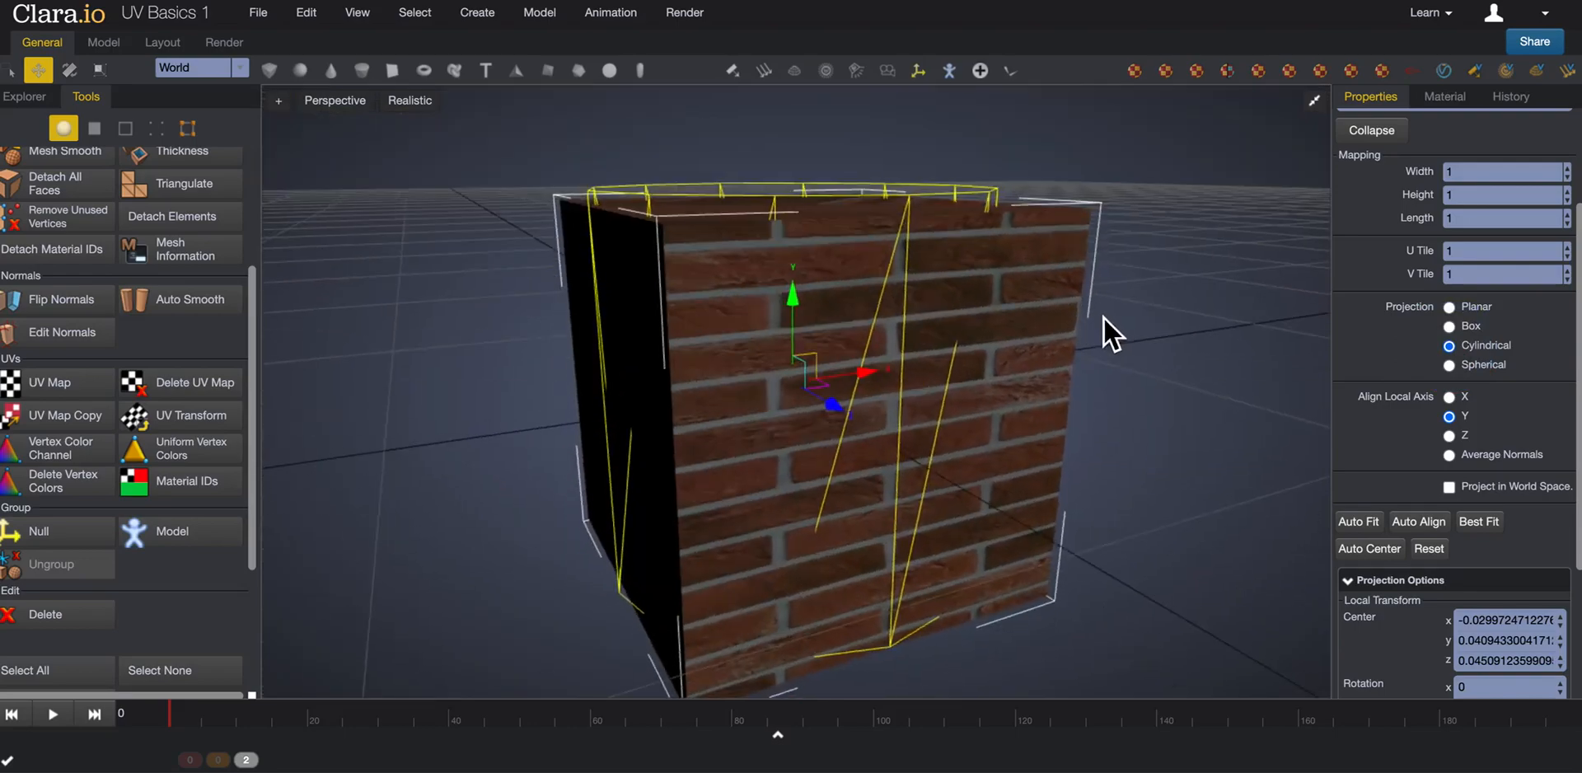
click(1448, 366)
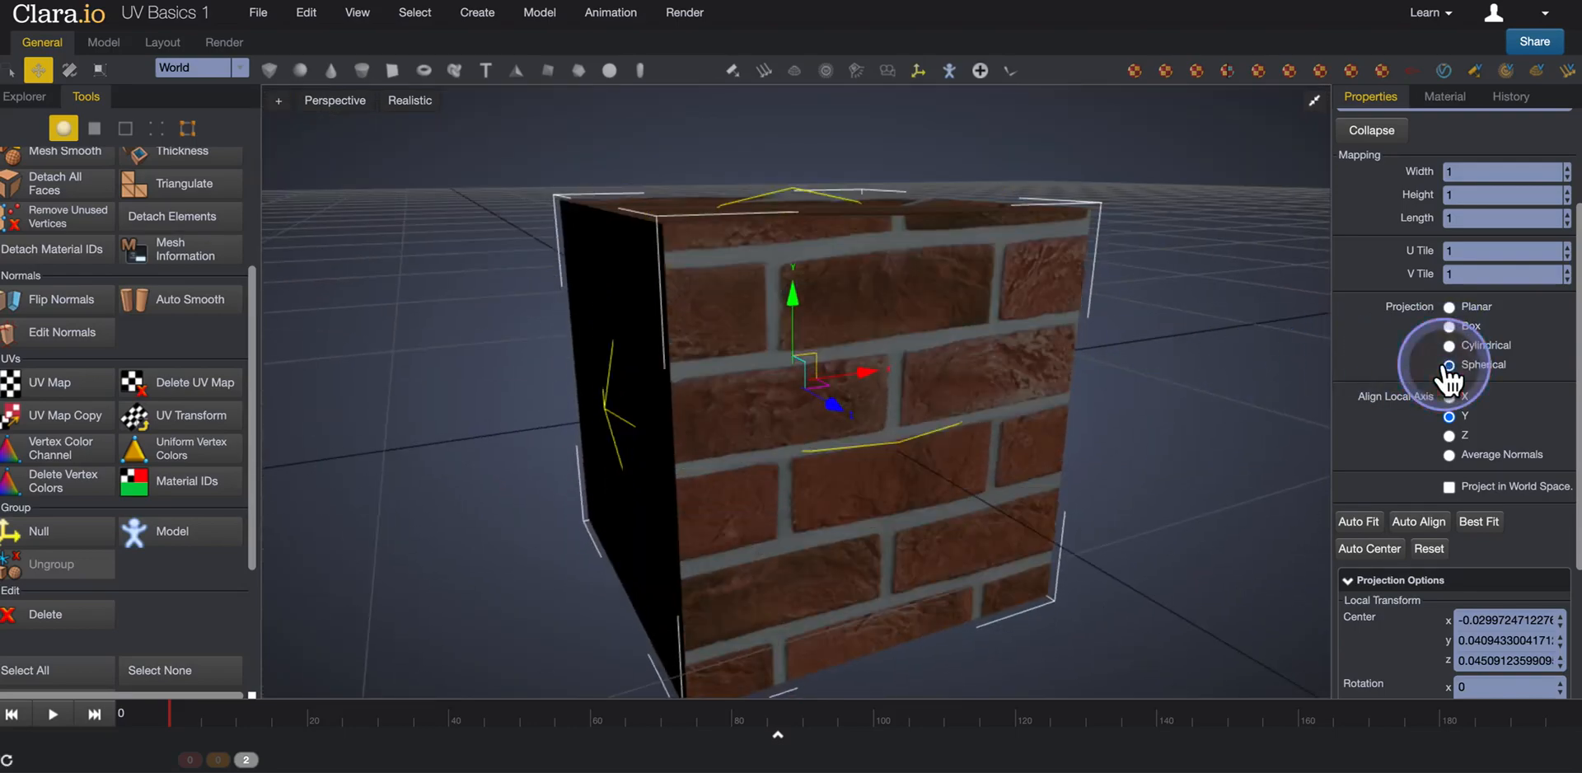
mouse_move(1140, 374)
middle_down()
mouse_move(1193, 413)
mouse_move(1168, 407)
mouse_move(1168, 379)
middle_up()
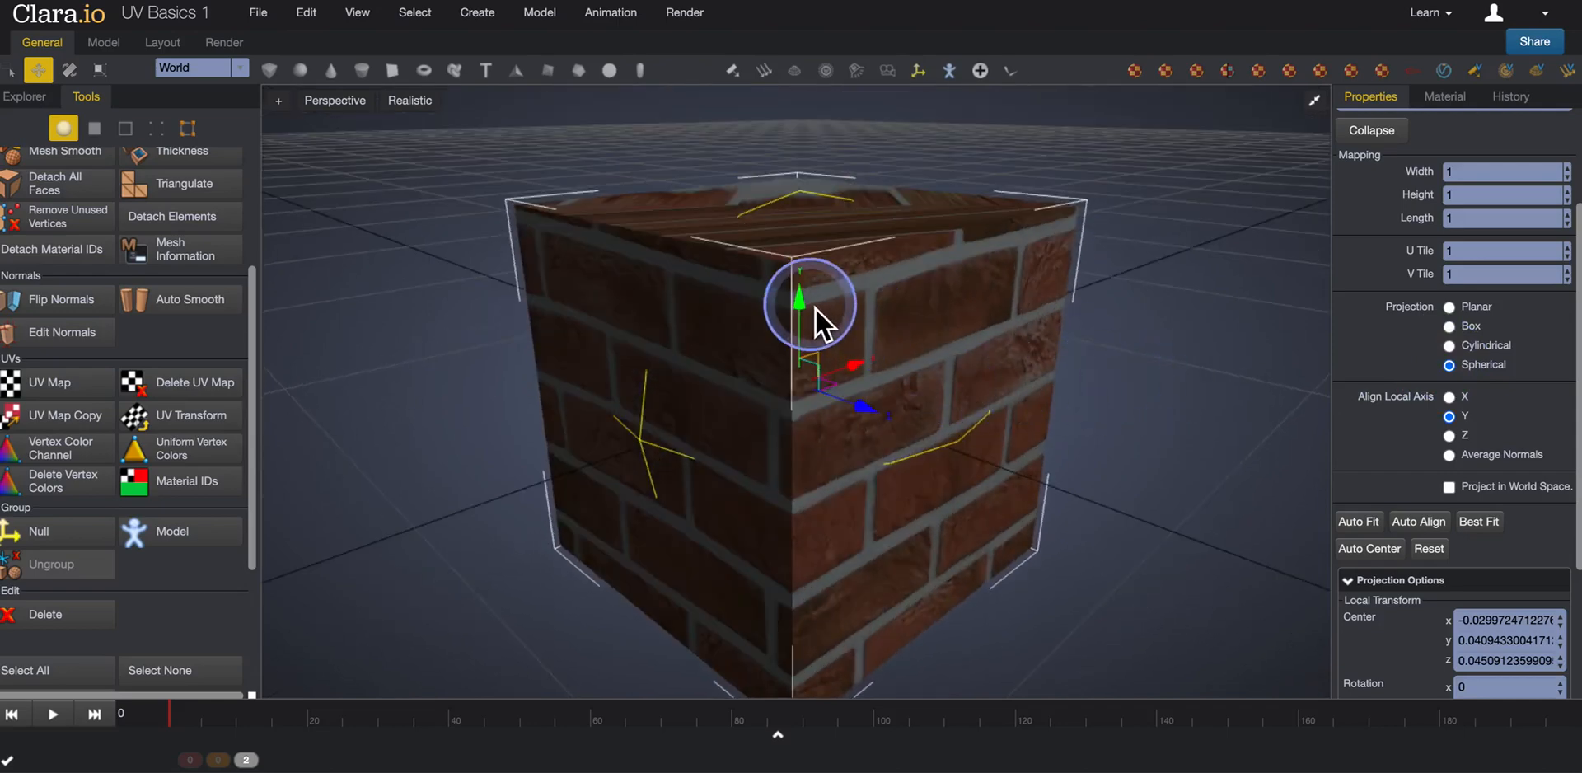
click(1448, 328)
mouse_move(1185, 349)
middle_down()
mouse_move(1189, 371)
mouse_move(1178, 364)
middle_up()
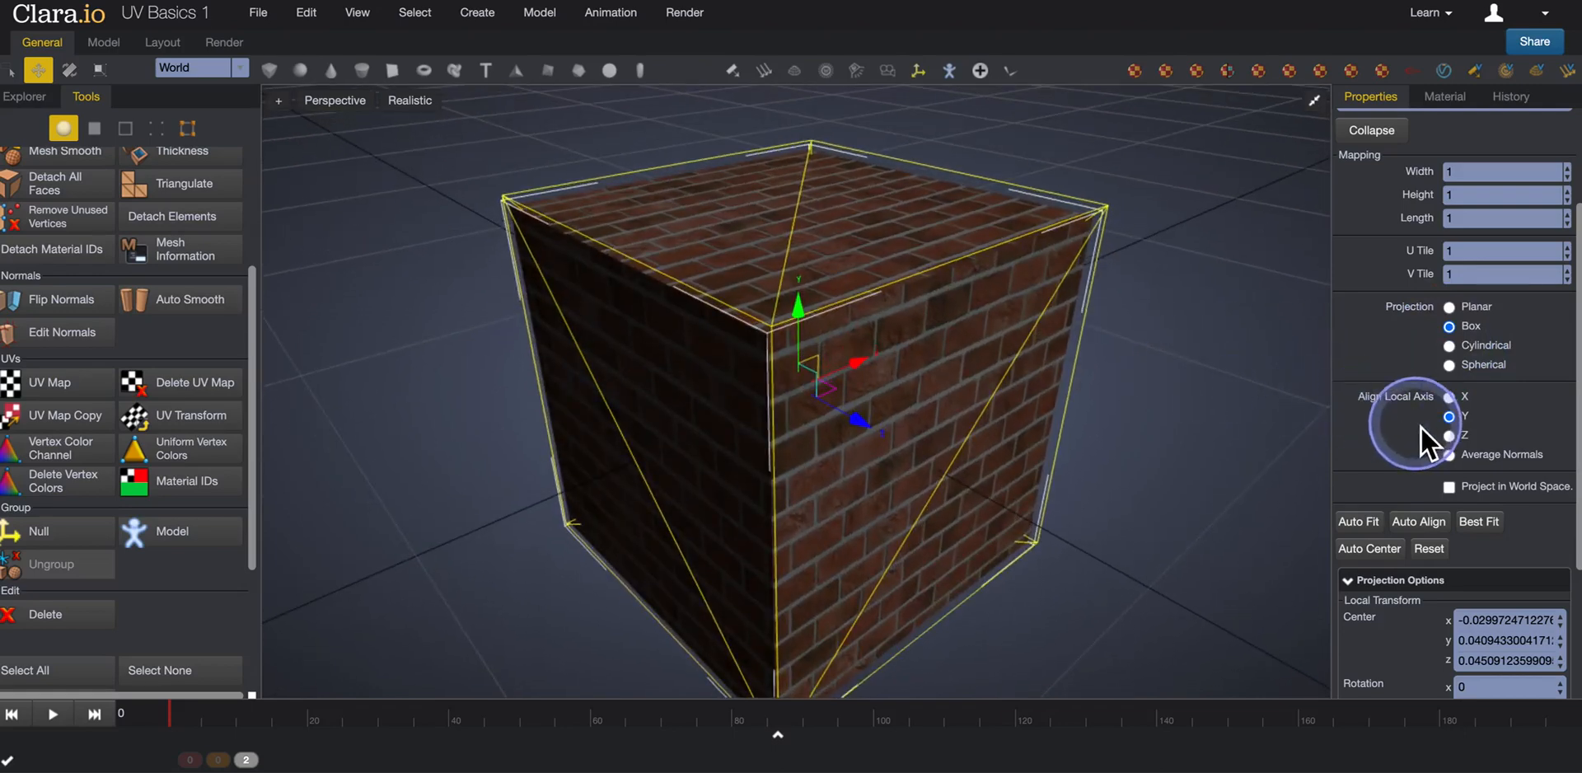
Auto Fit the box projection helper to the mesh.
scroll(1420, 427, down, 2)
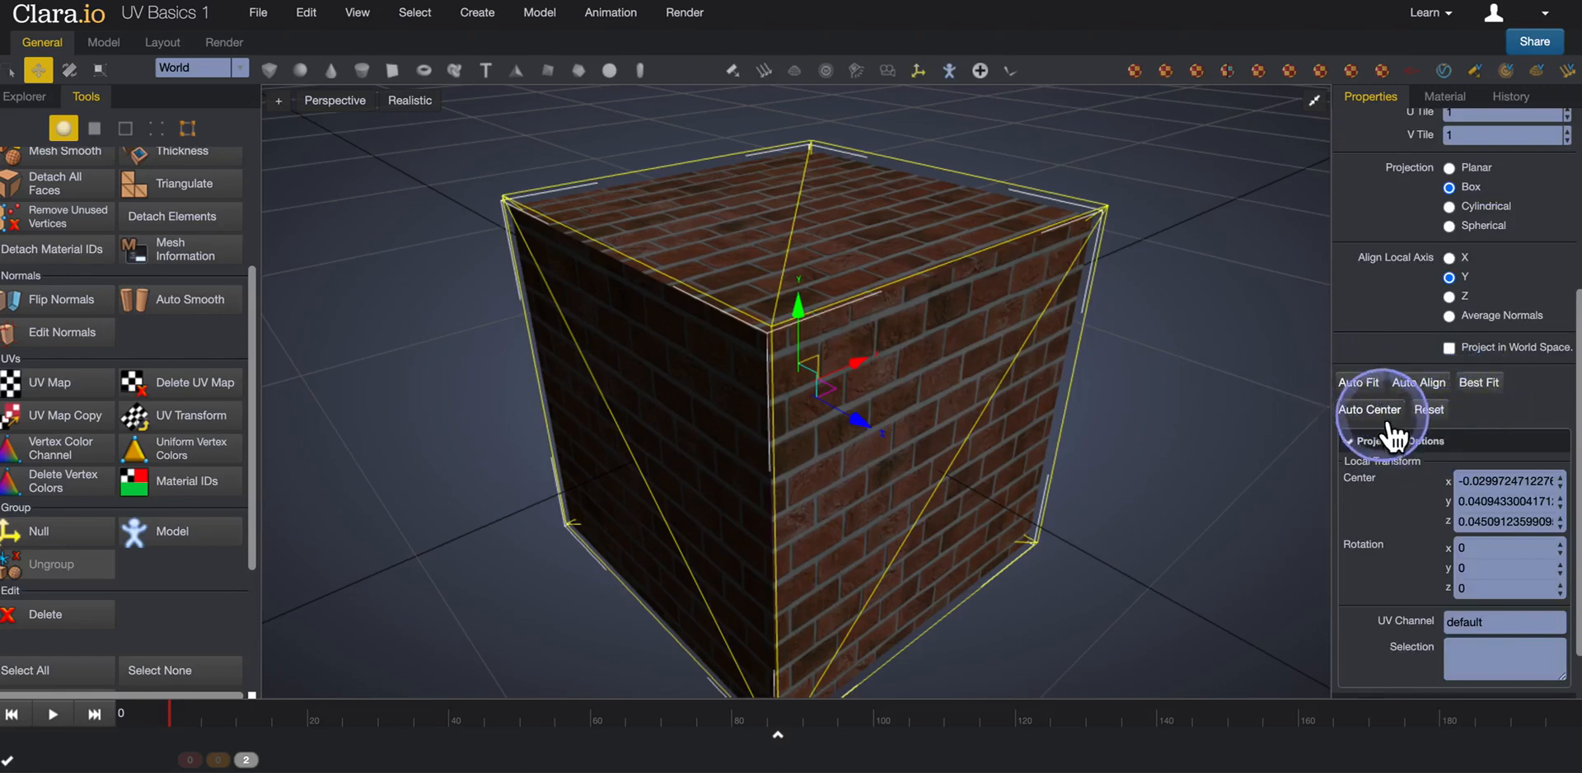
scroll(1385, 346, up, 1)
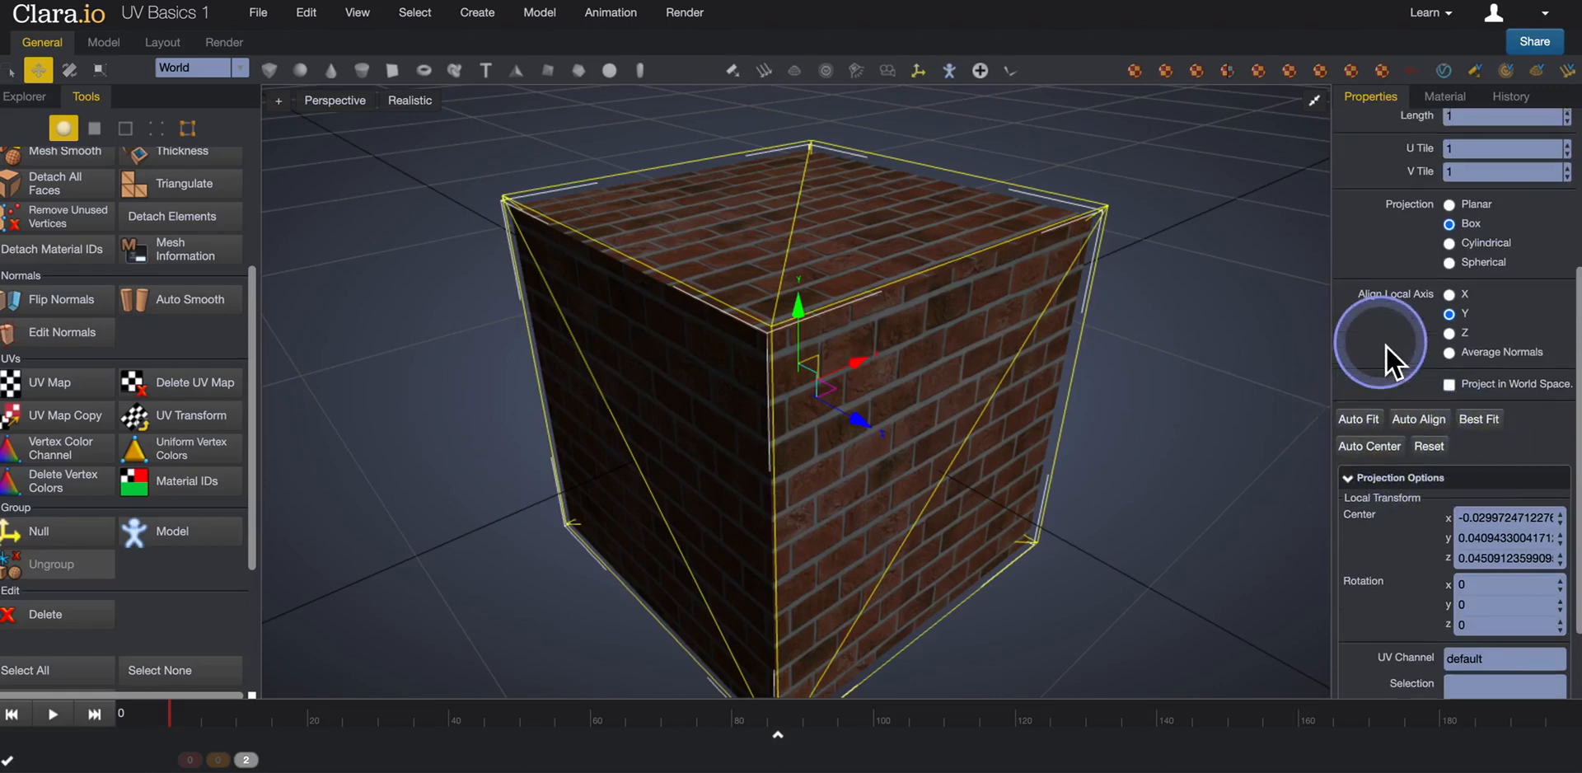
click(1367, 420)
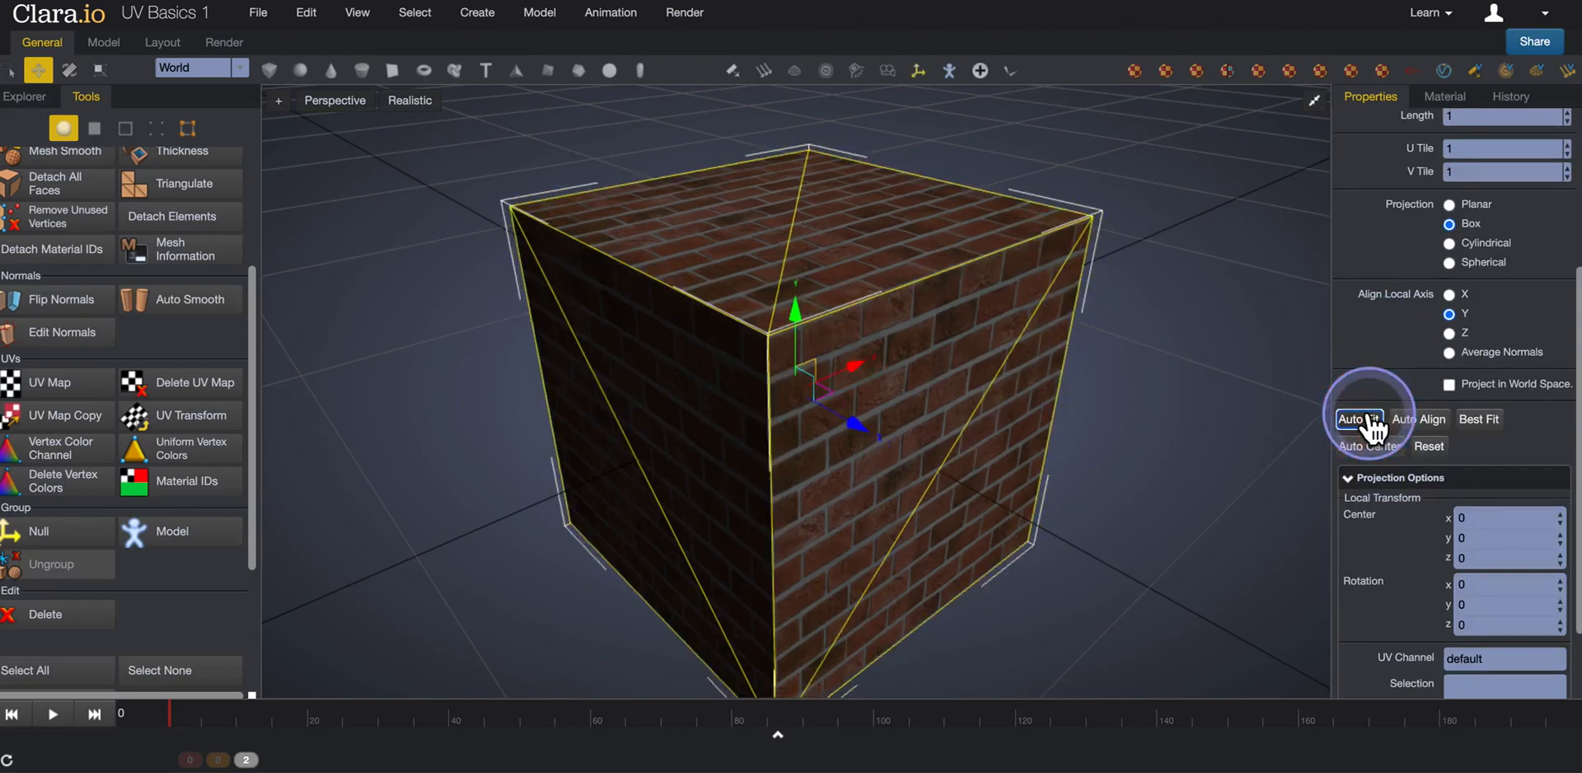
middle_drag(1177, 388, 1185, 397)
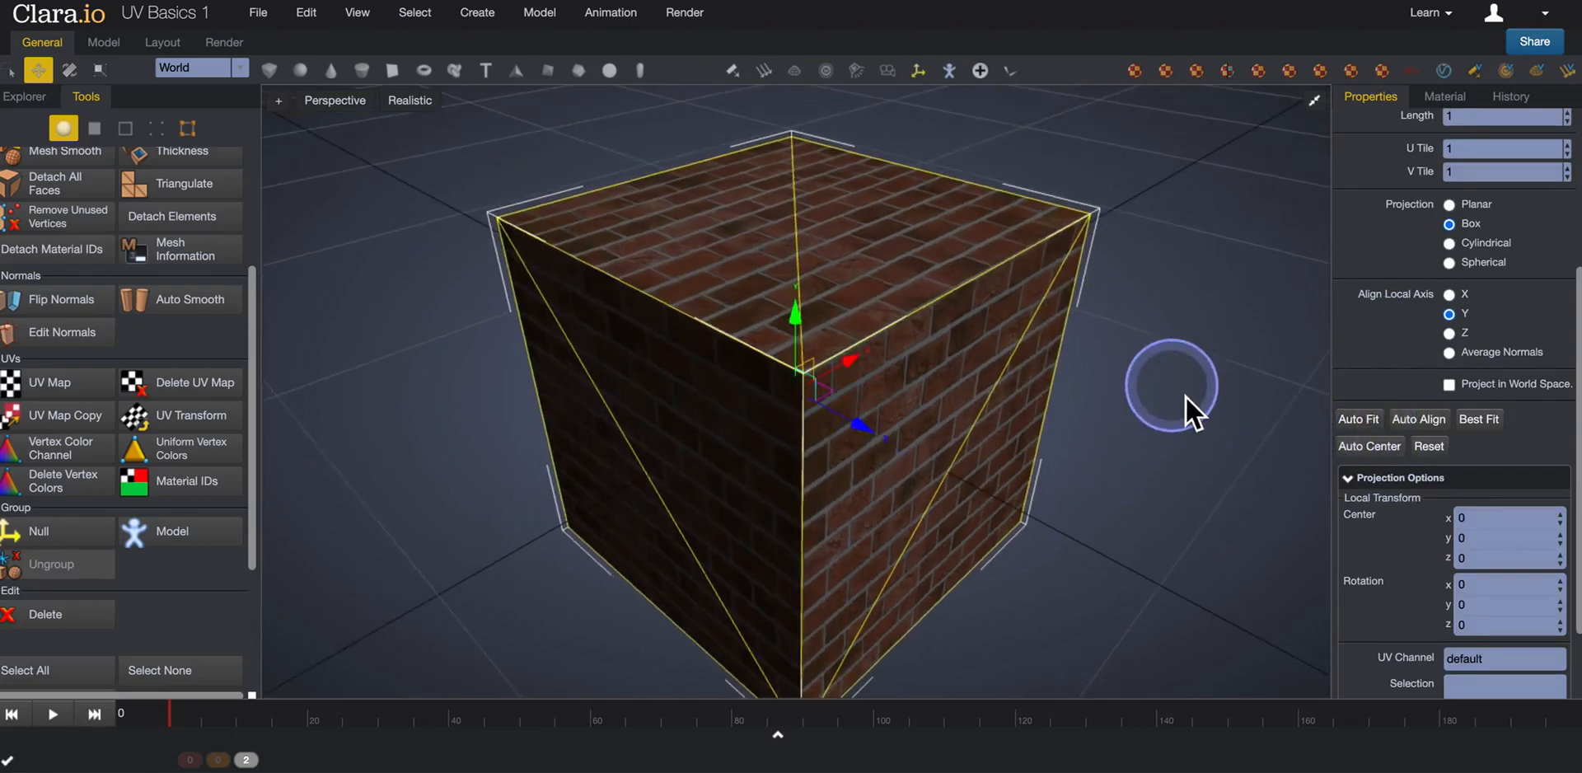
Apply Best Fit to the box projection and inspect the brick texture on the side faces.
scroll(1406, 374, up, 6)
scroll(1401, 428, down, 2)
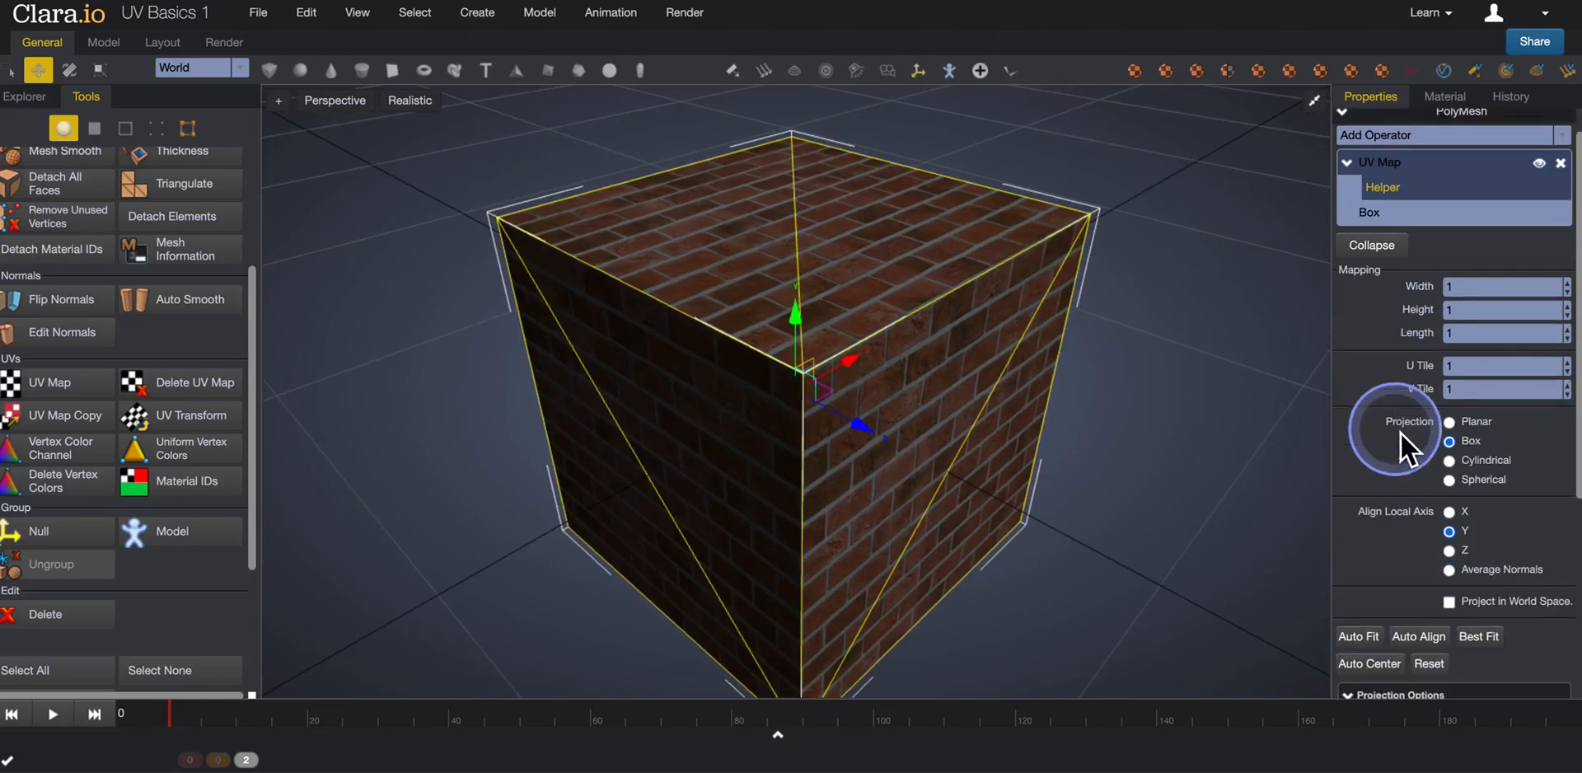
scroll(1400, 432, down, 1)
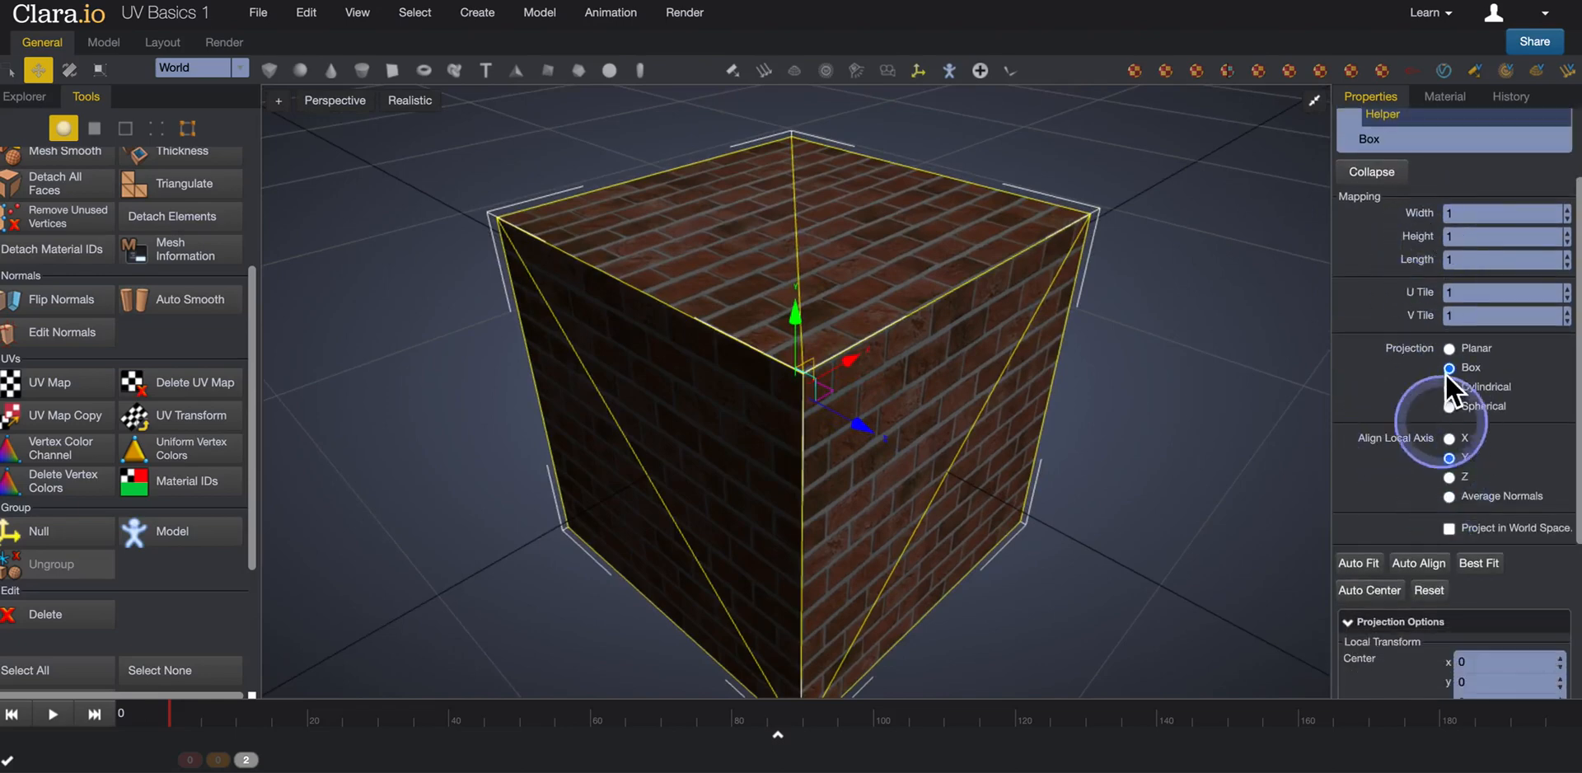
scroll(1400, 442, down, 1)
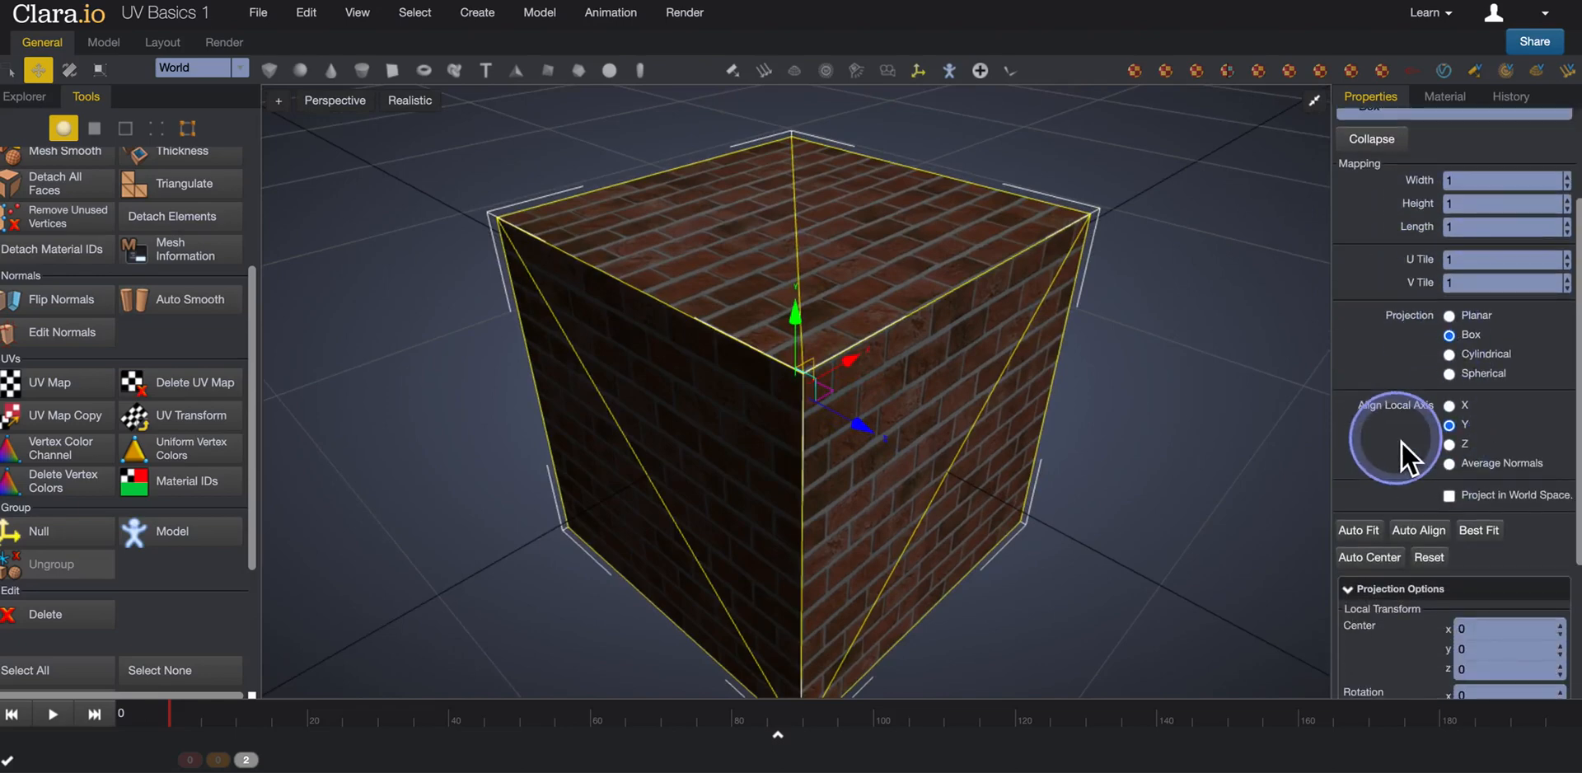
click(1485, 533)
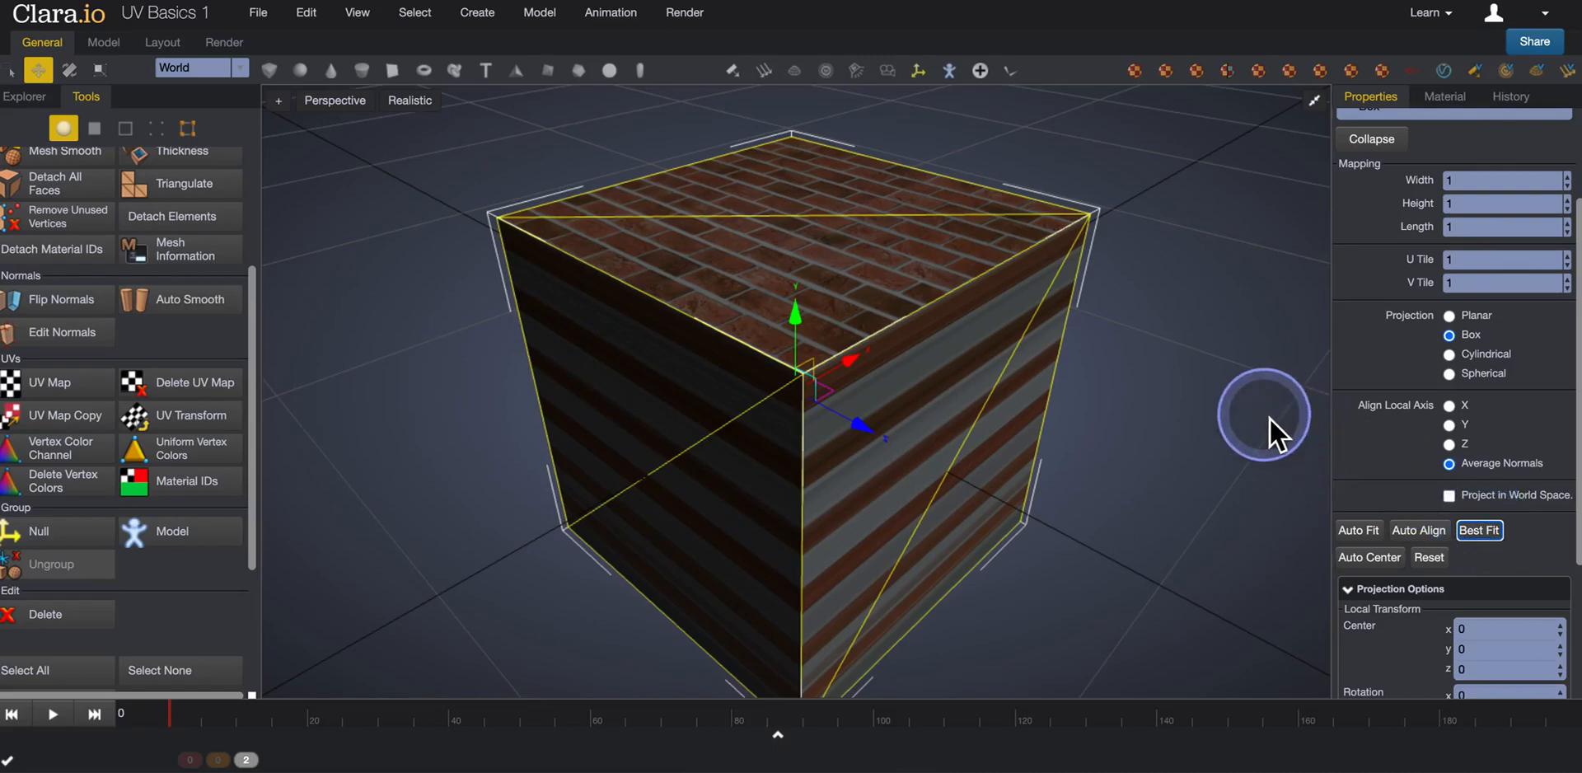
right_drag(1257, 422, 1172, 373)
Reset the UV projection and Auto Fit it to the mesh again.
click(1357, 531)
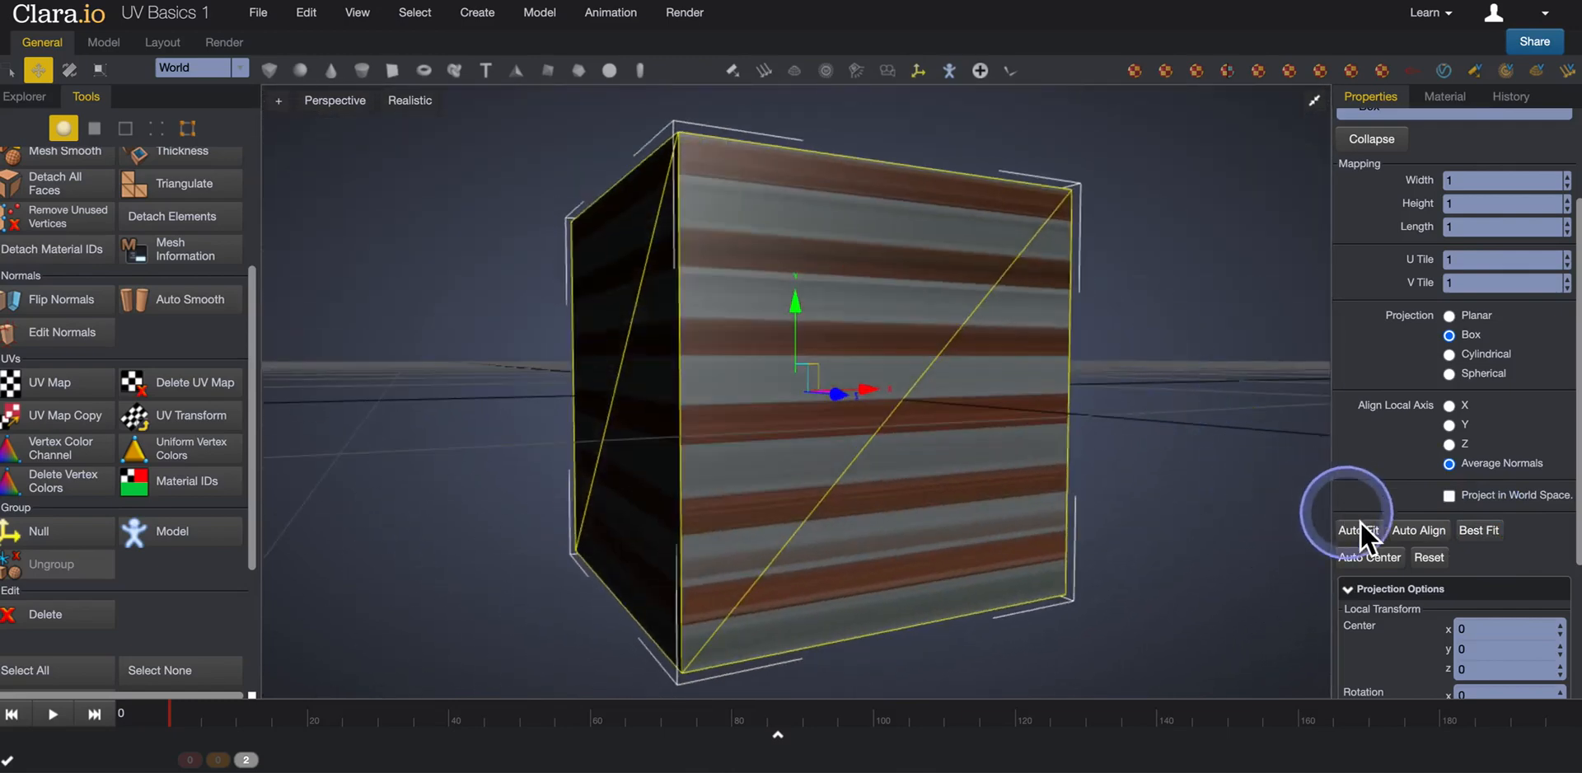
click(1428, 558)
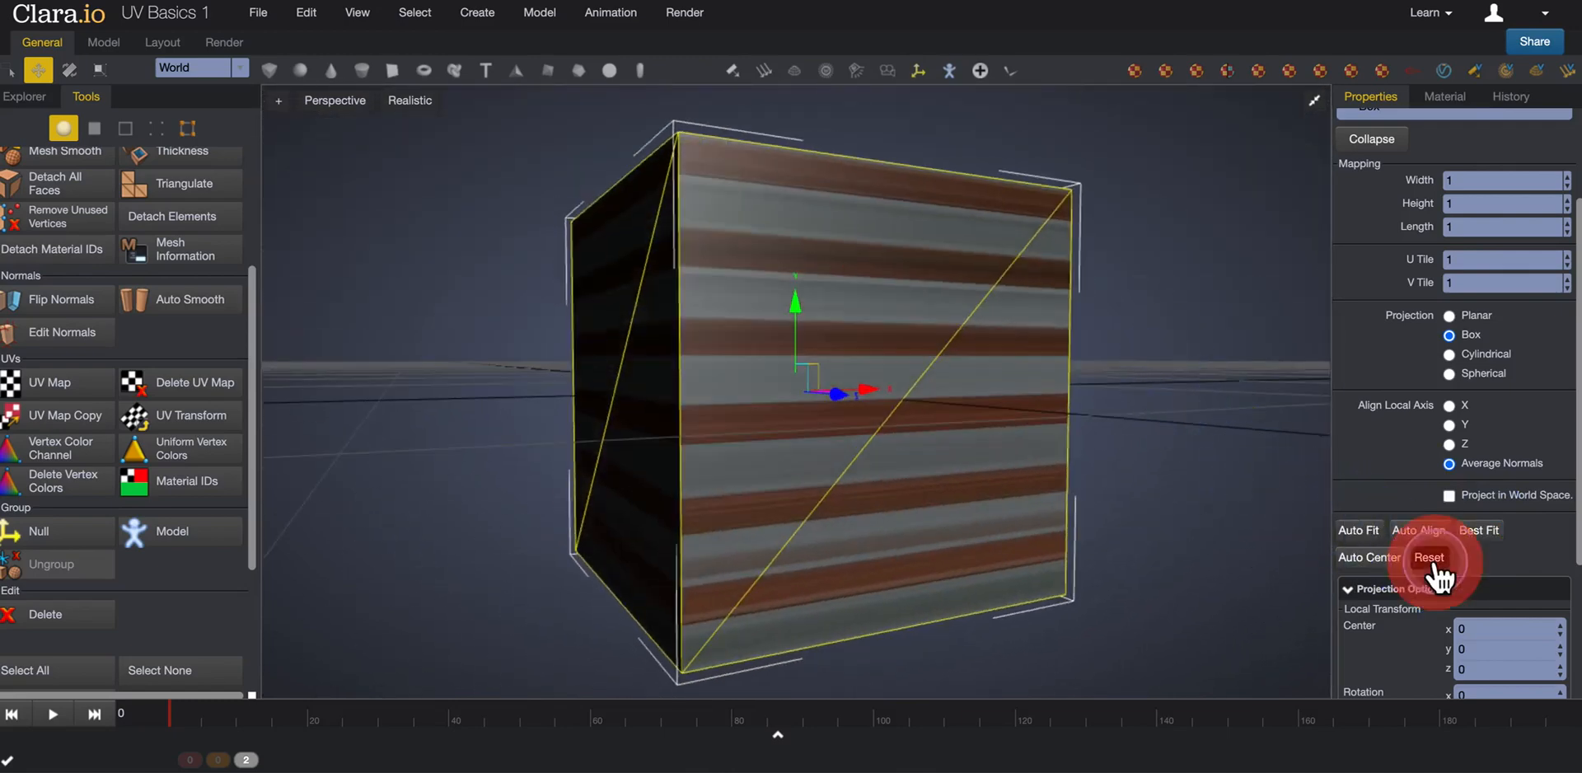
click(1359, 531)
Set the box projection's mapping width and height to 2.
right_drag(1201, 334, 1218, 402)
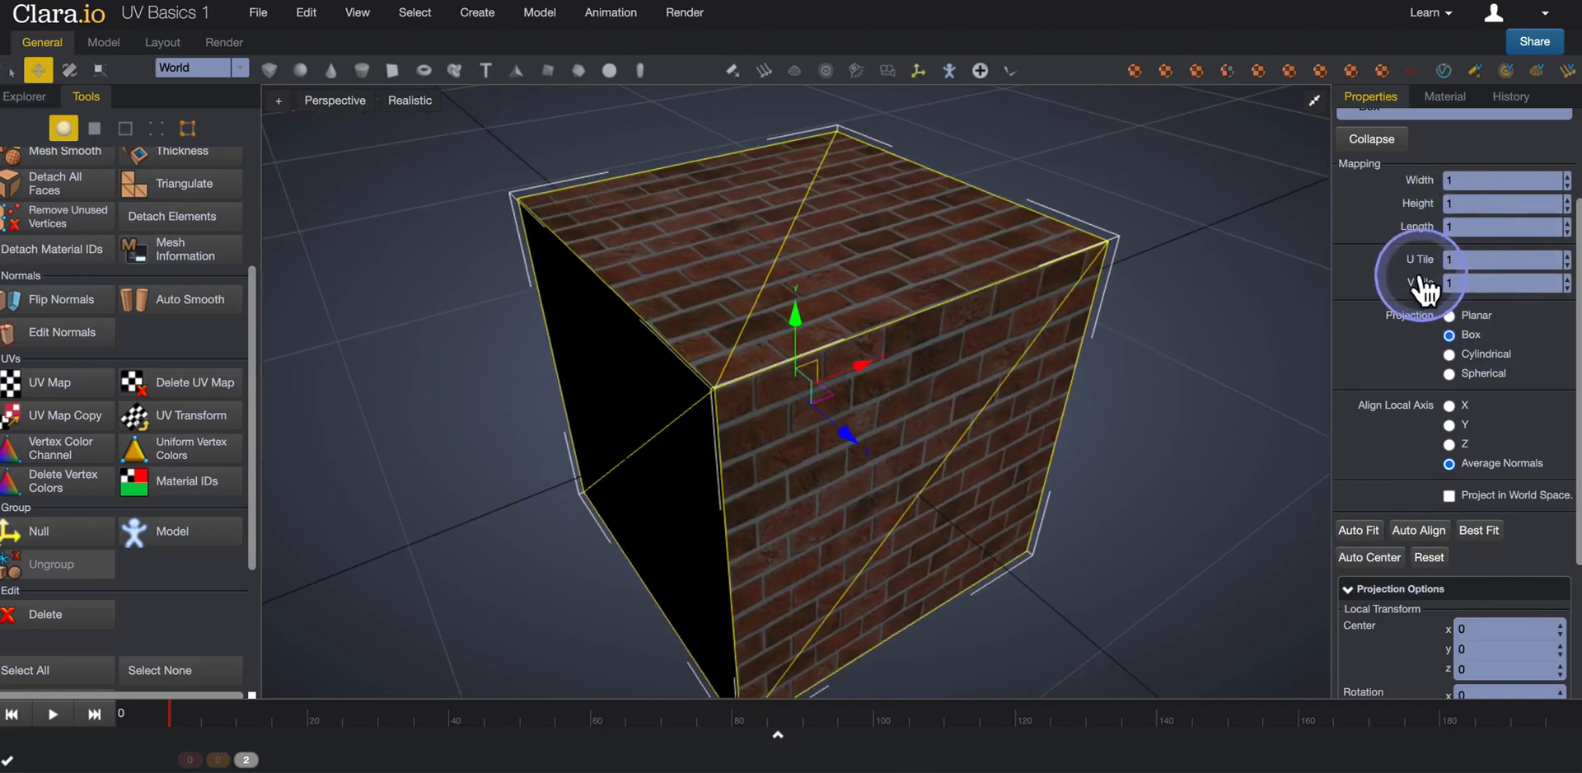
click(1473, 198)
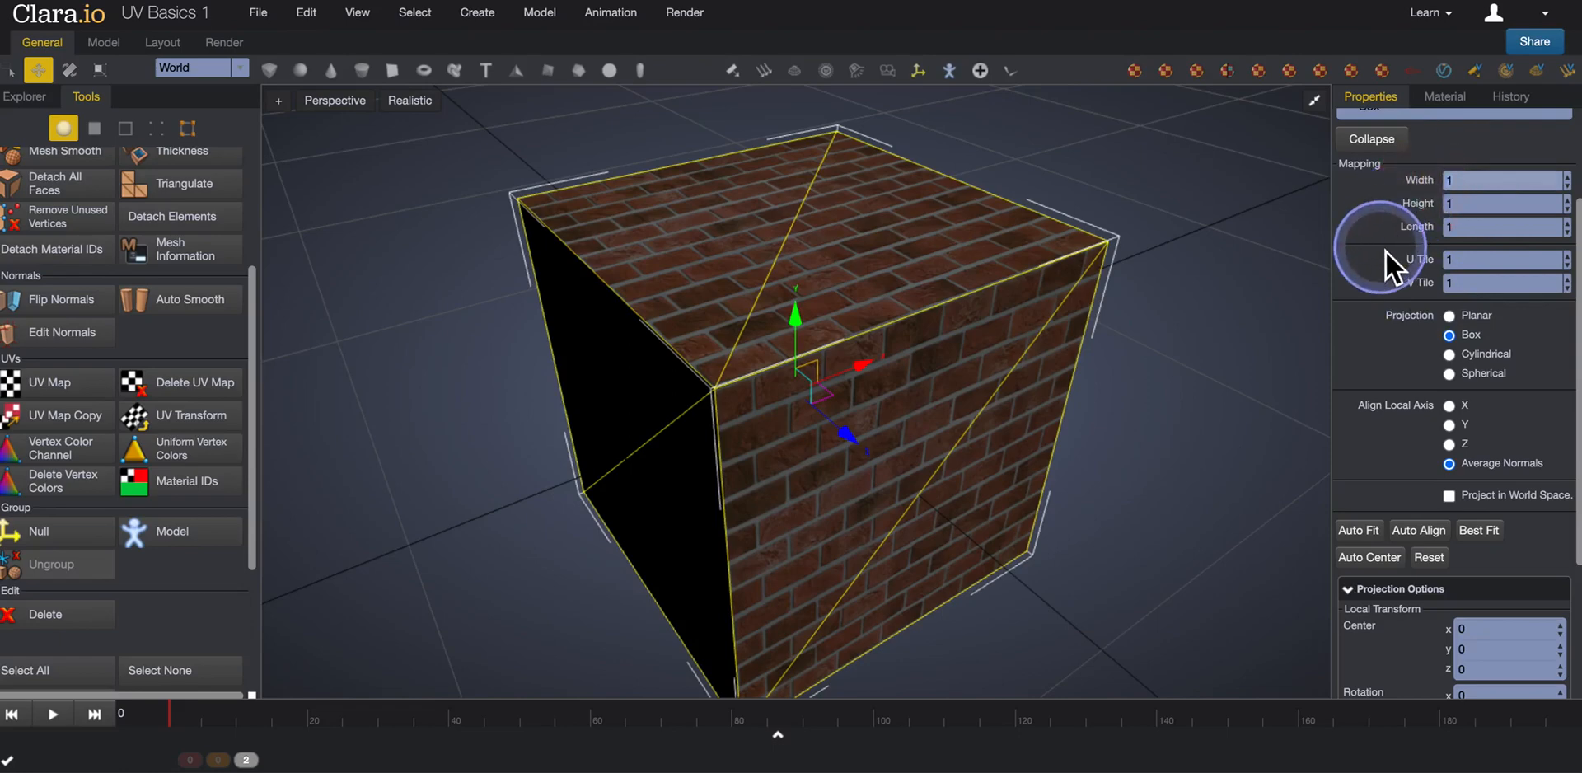
text(2)
key(Tab)
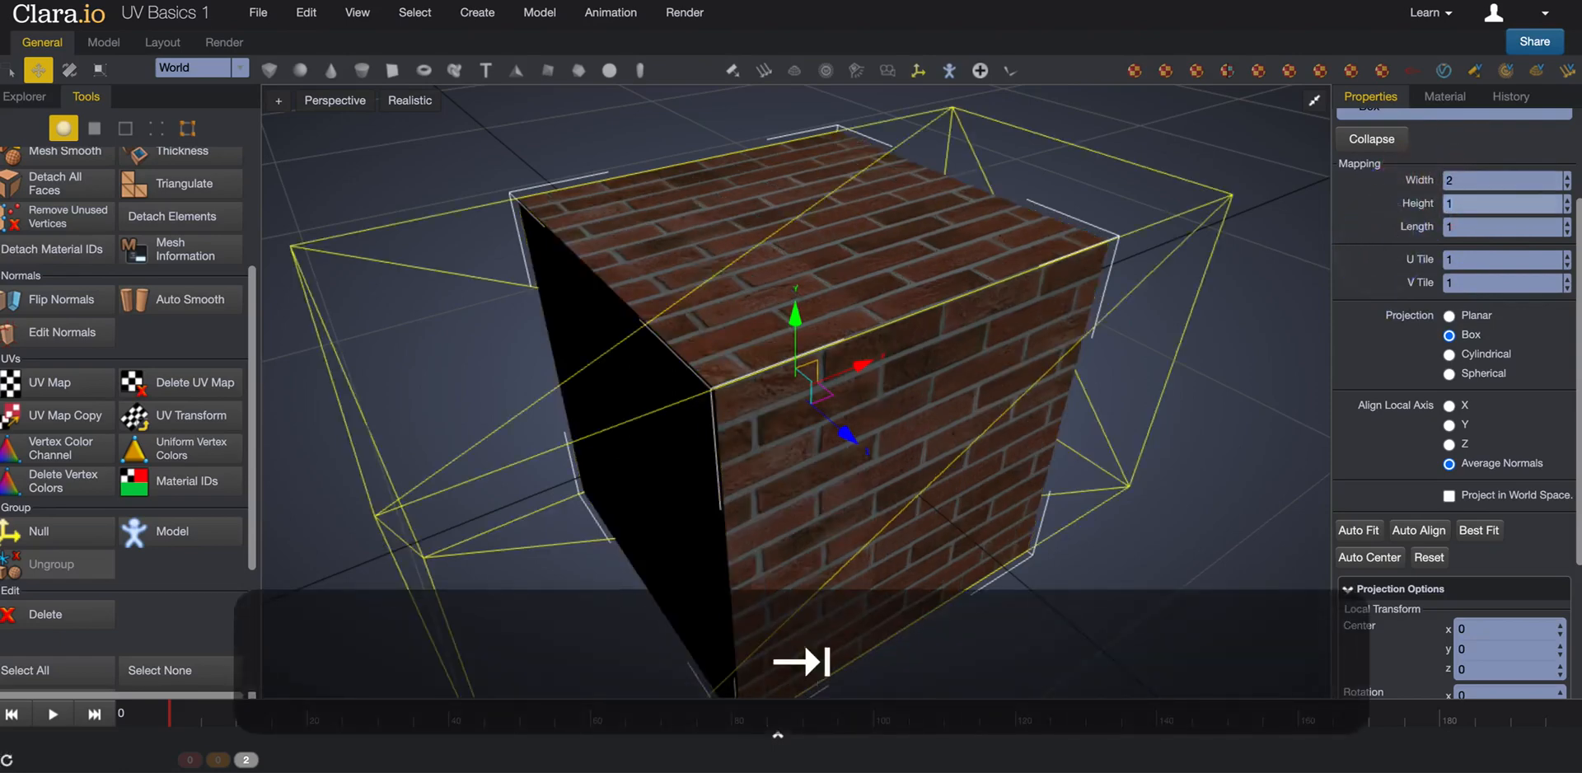
text(2)
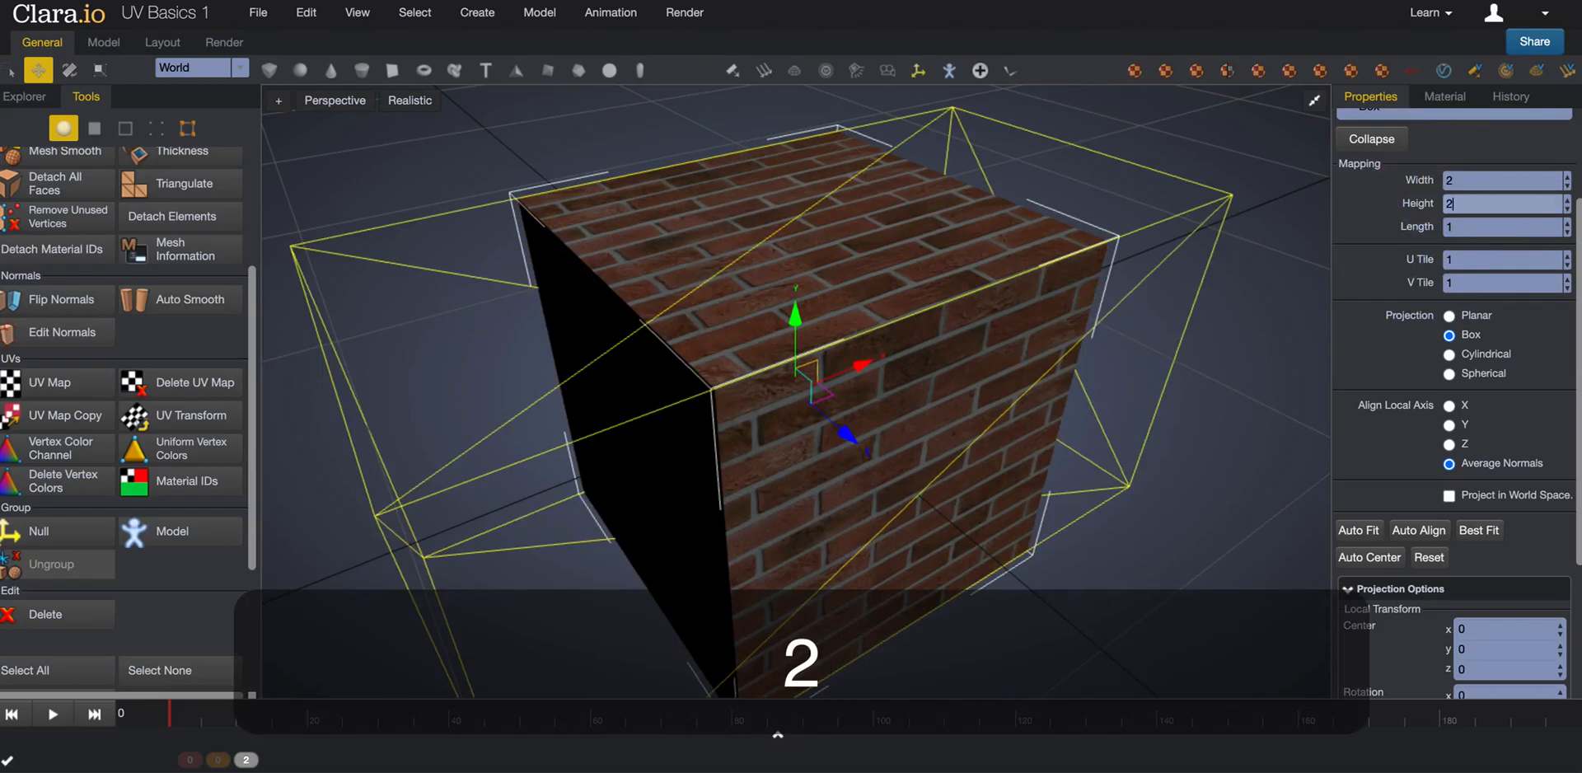
key(Return)
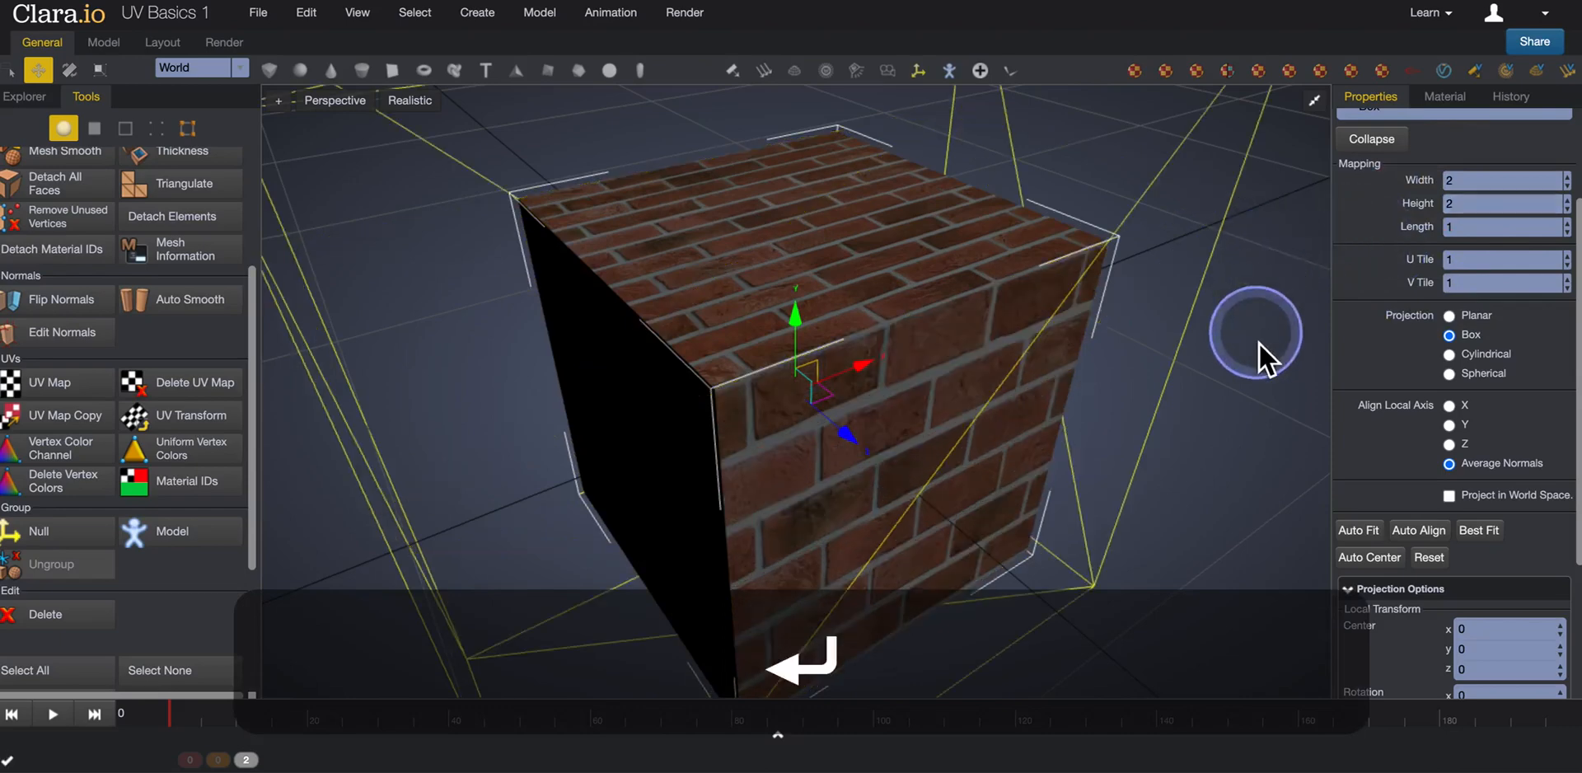
Try aligning the projection to the local X axis, and switch the alignment to the local Y axis.
click(1448, 405)
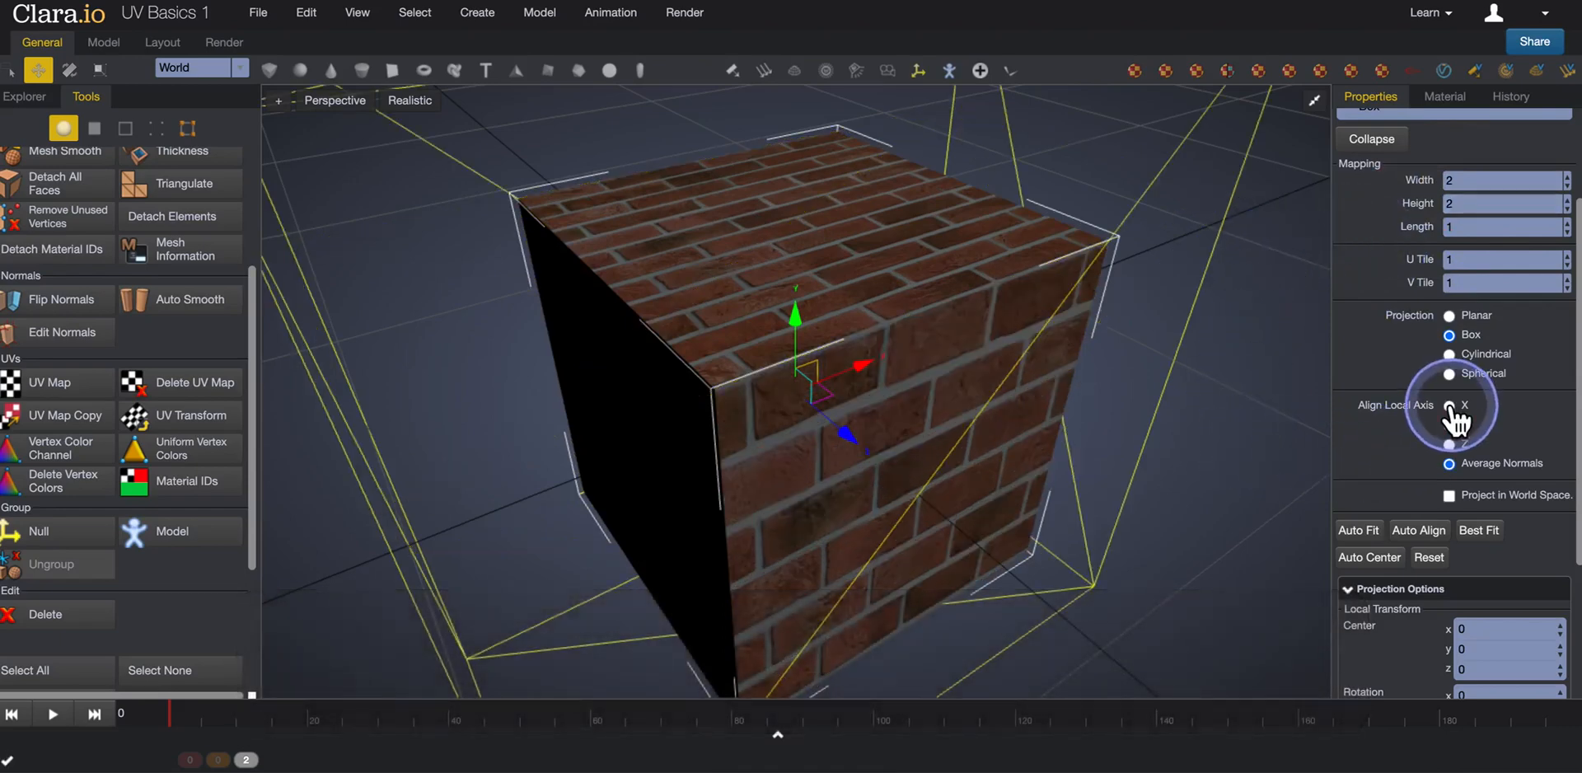
click(1453, 424)
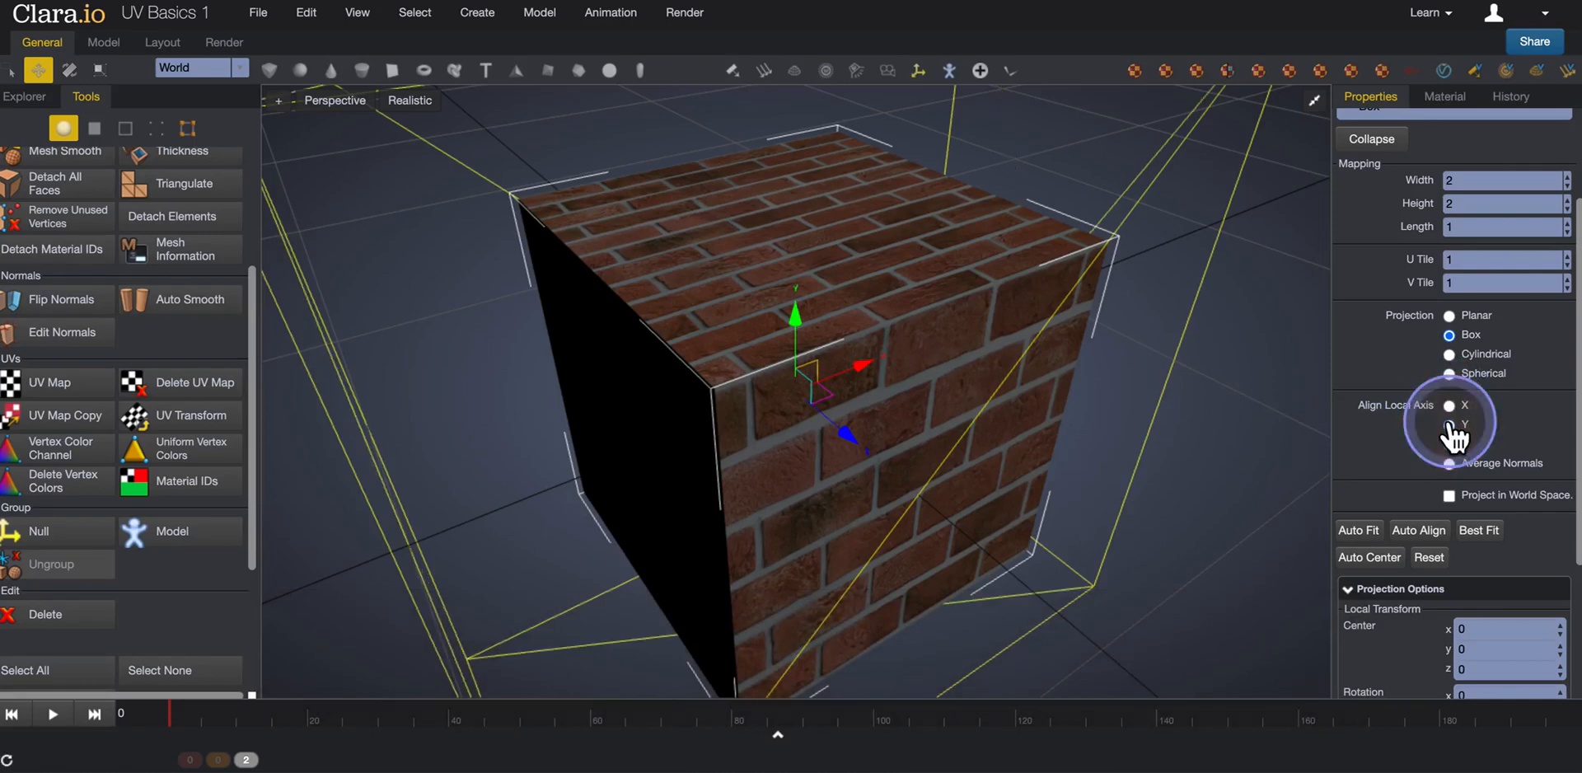
drag(1189, 390, 1112, 399)
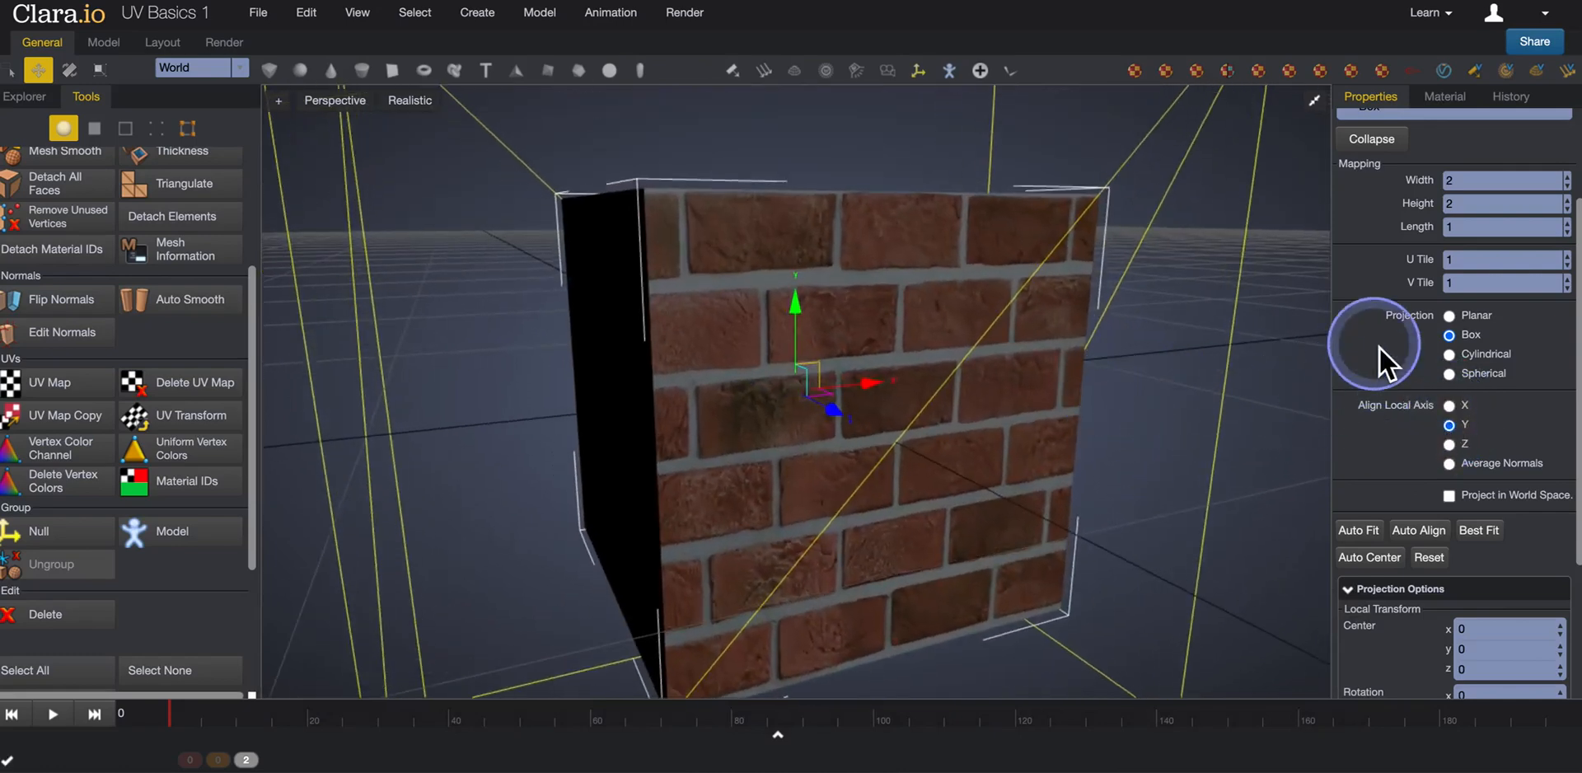
Set both U Tile and V Tile of the UV mapping to 2.
click(1467, 271)
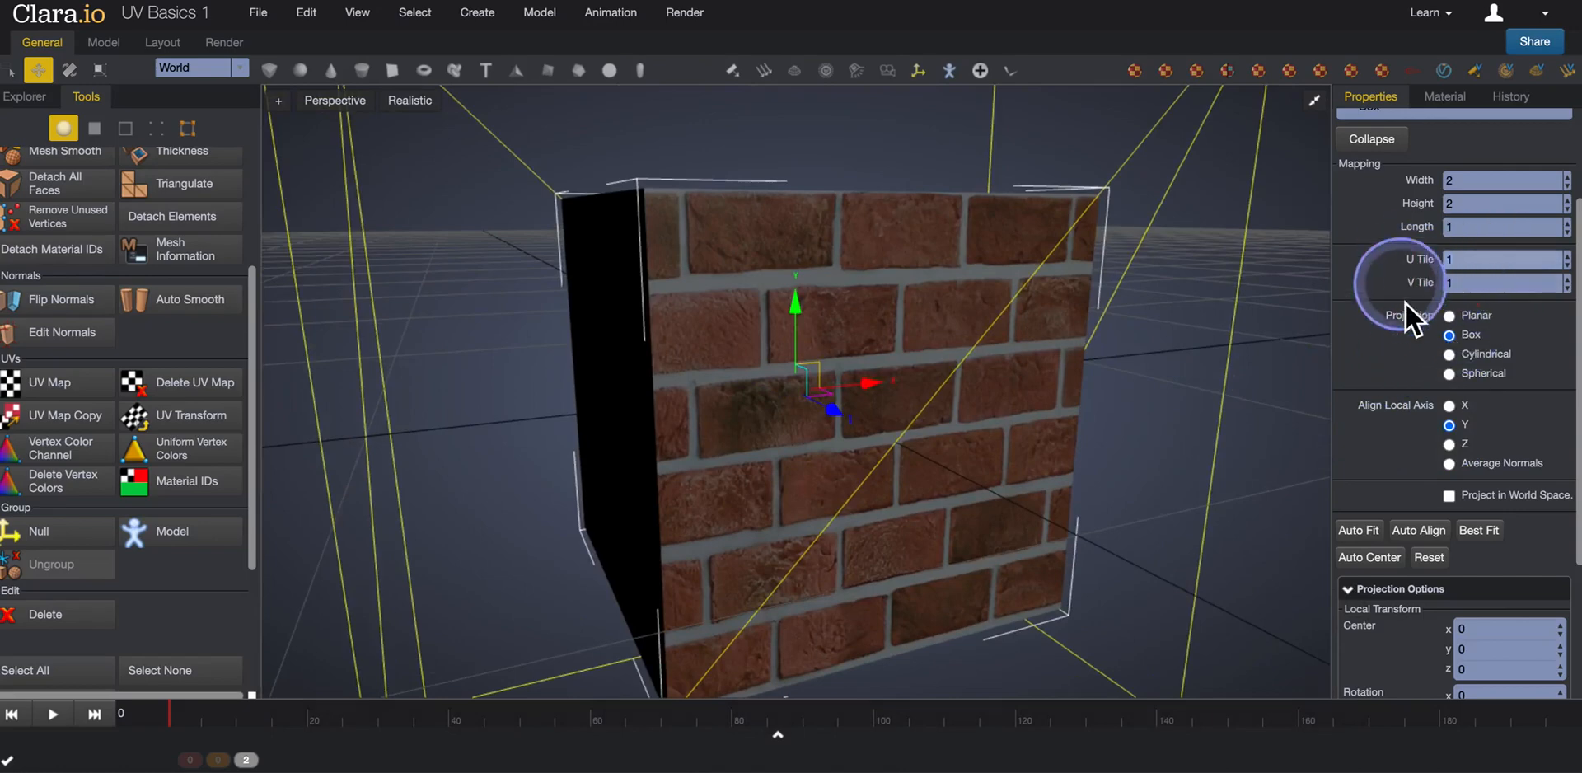
text(2)
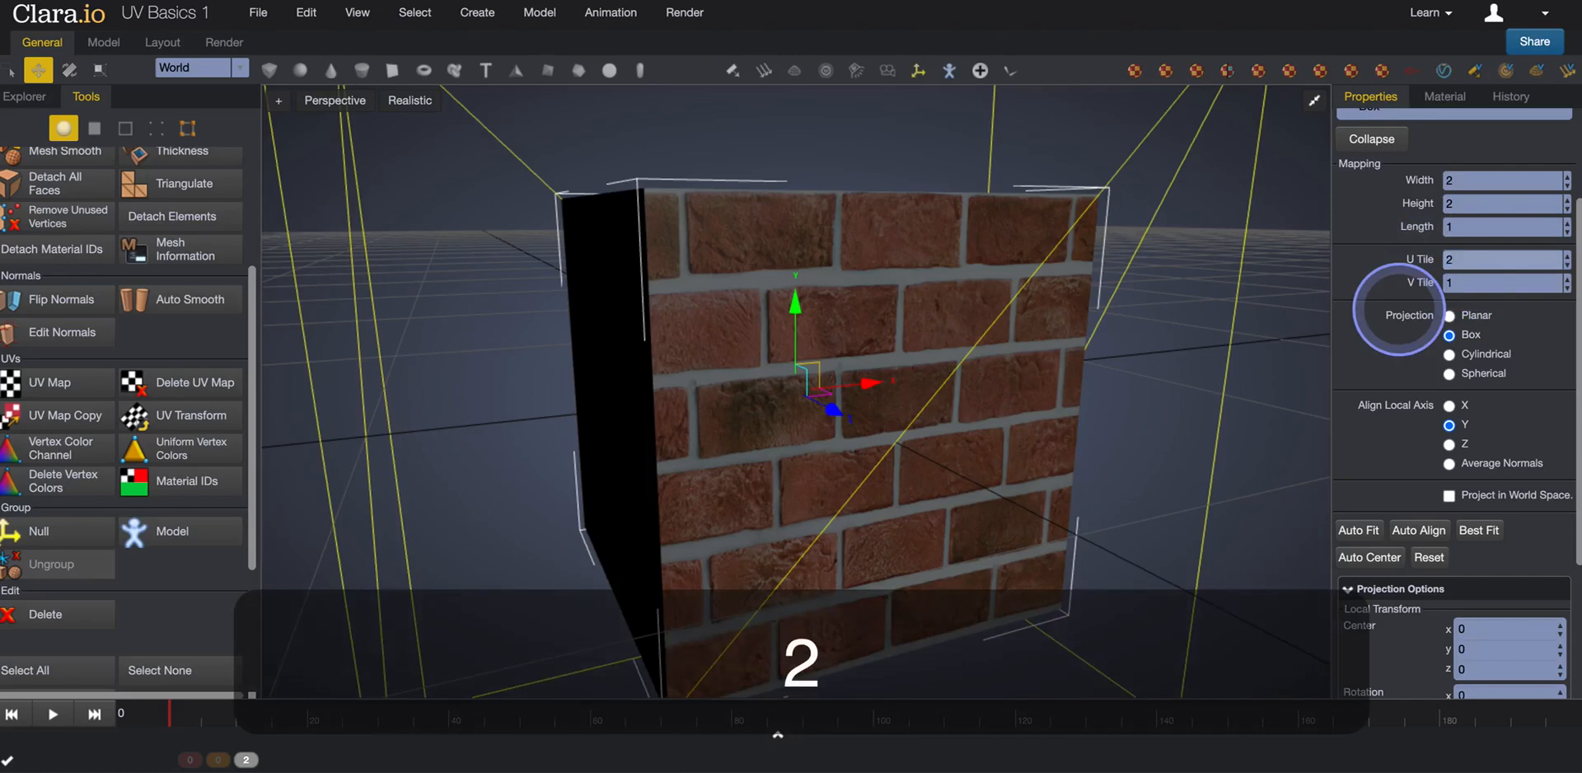
key(Return)
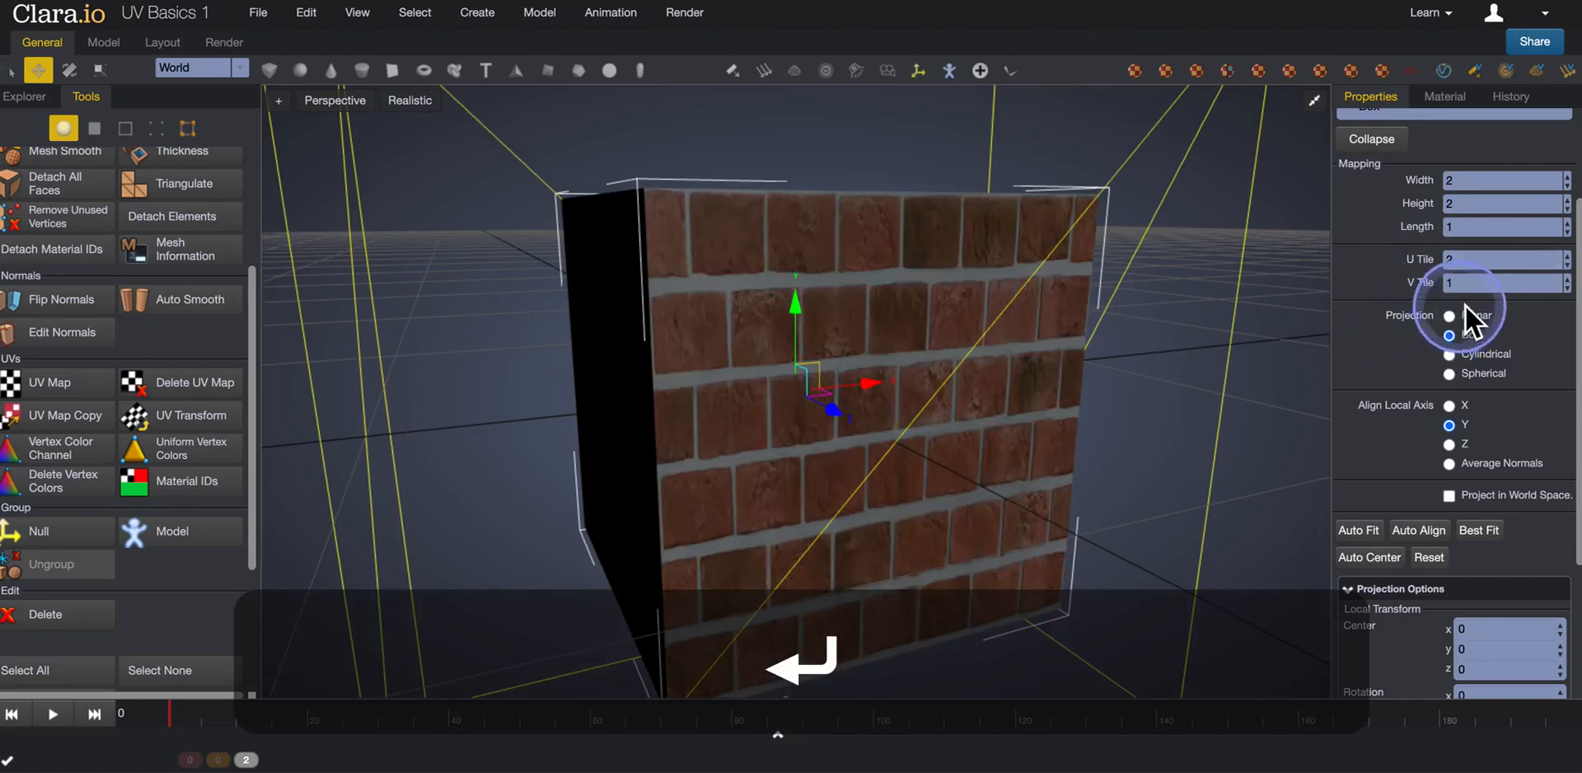
click(1443, 286)
text(2)
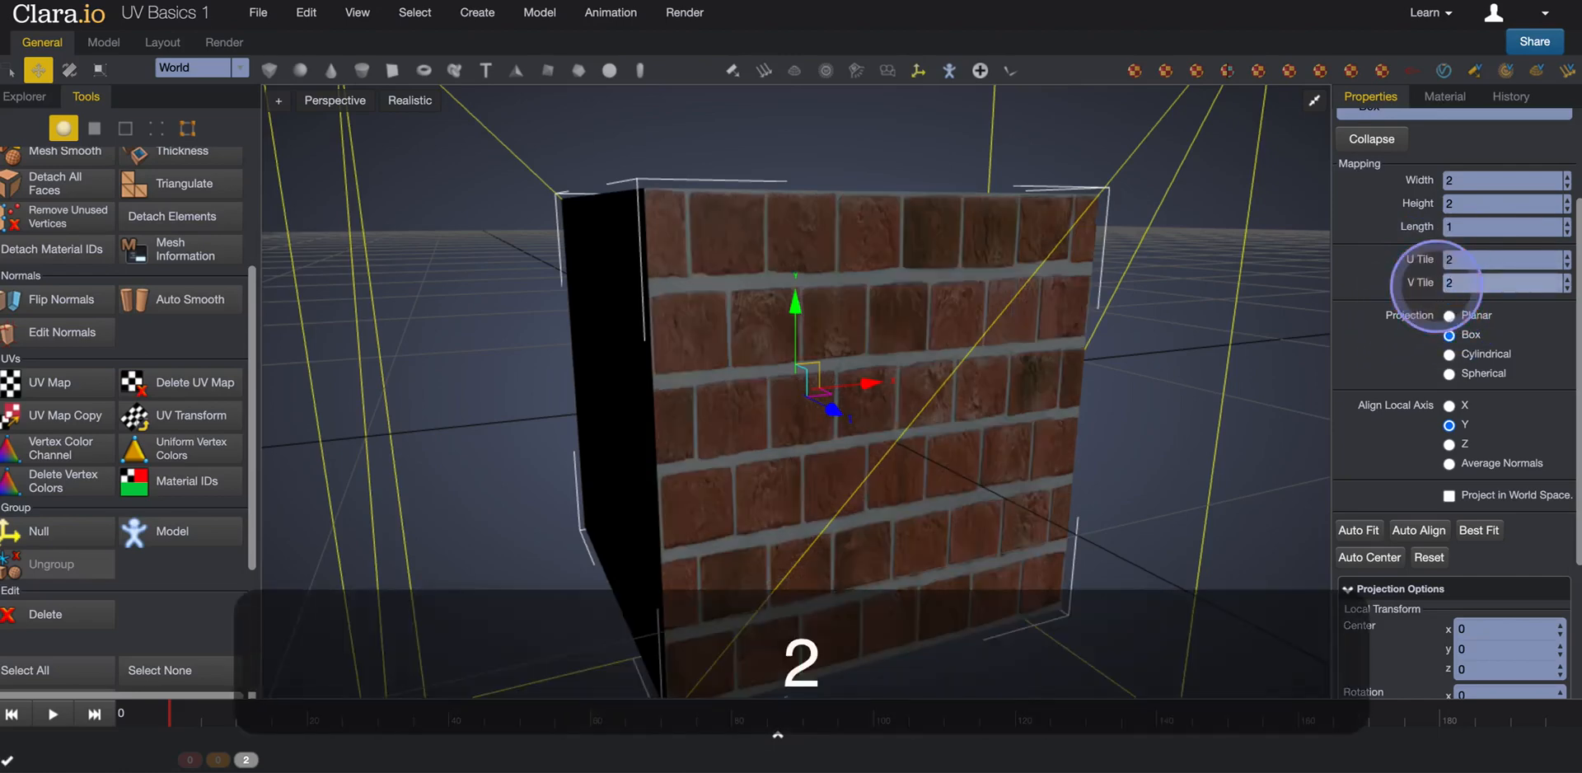
key(Return)
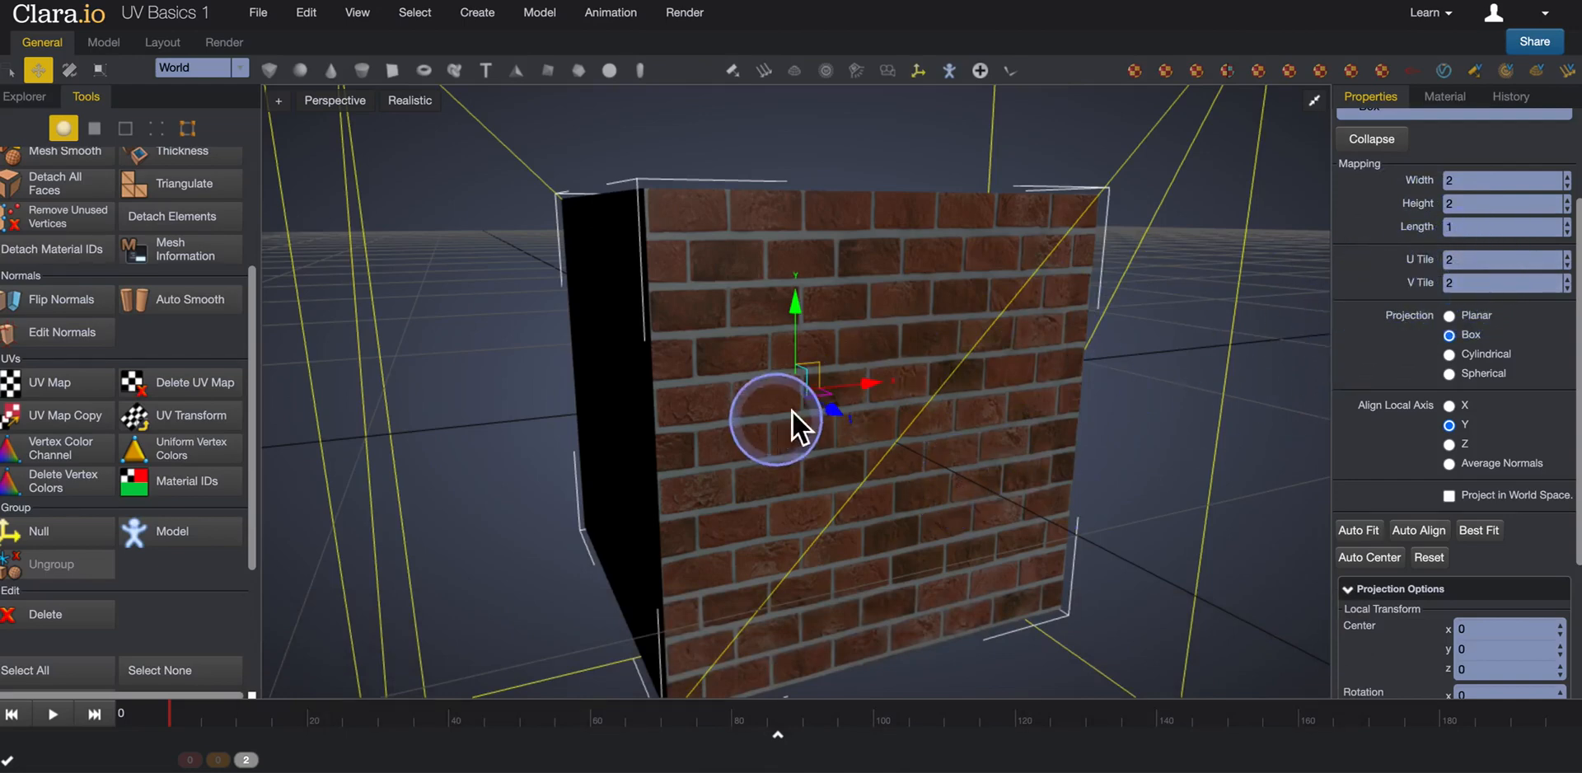
Increase the brick texture's tiling to 4 in both U and V, and inspect the box faces.
click(1417, 265)
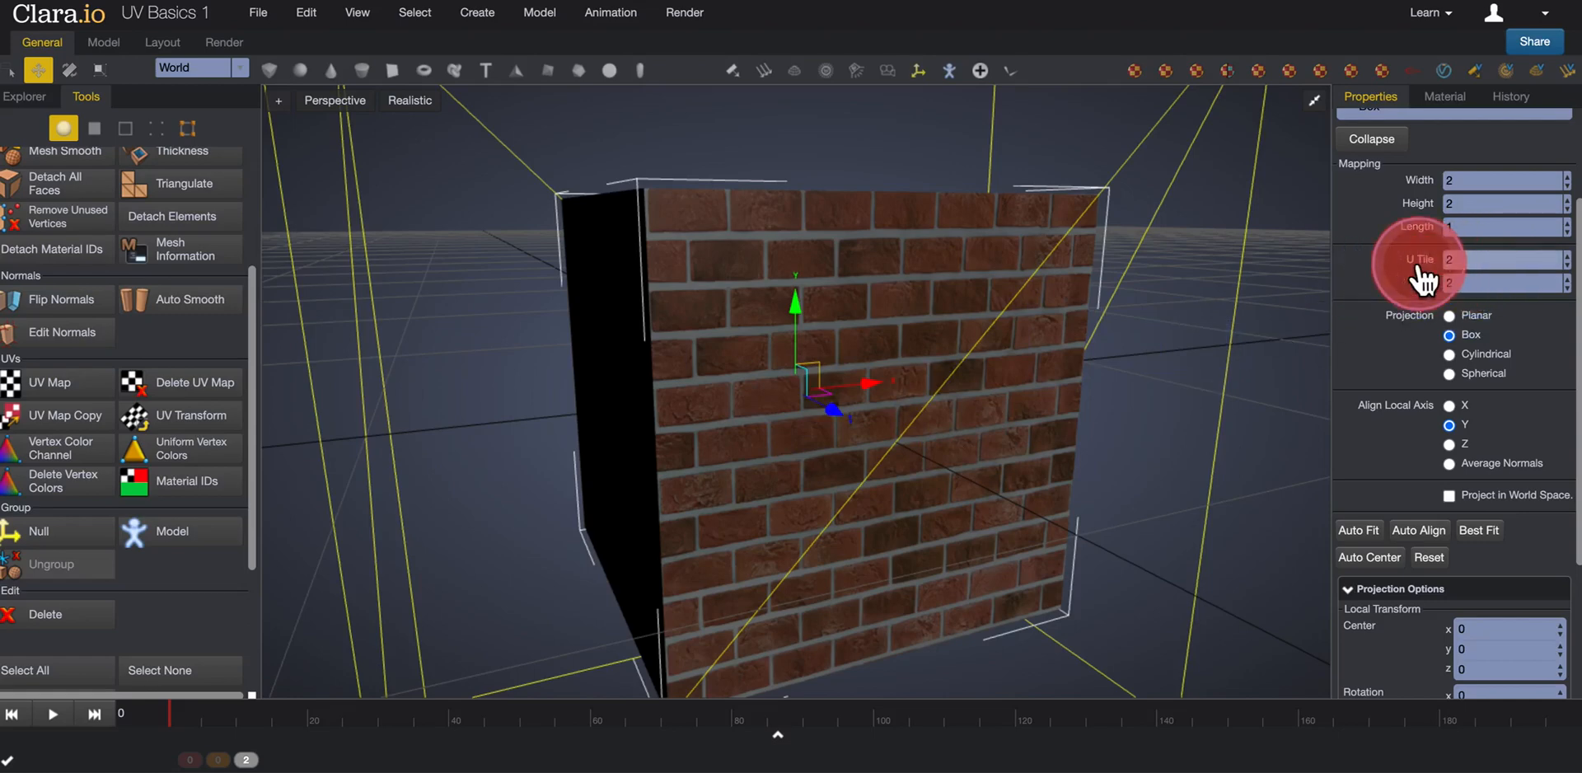
text(4)
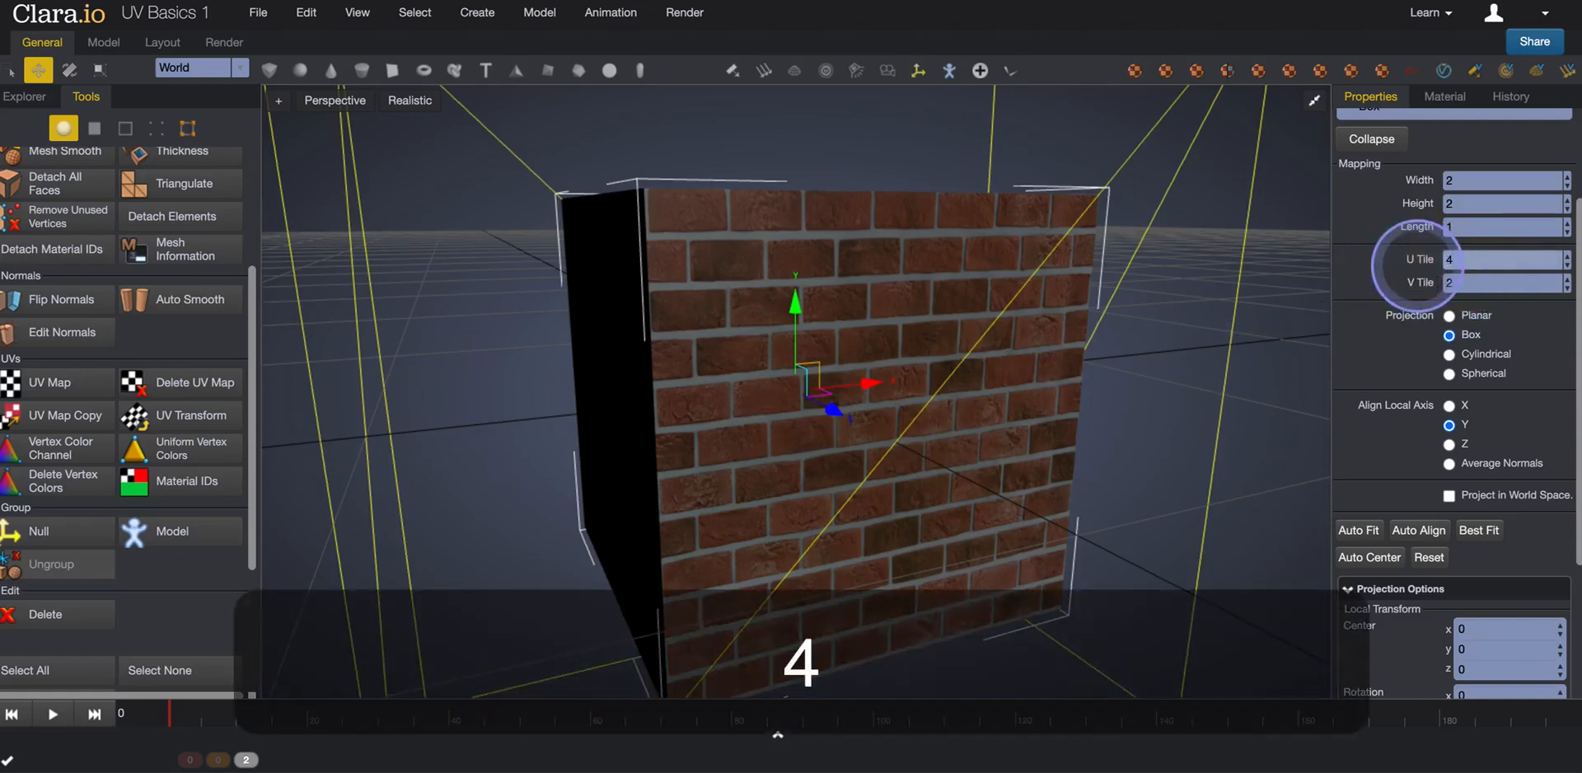
key(Tab)
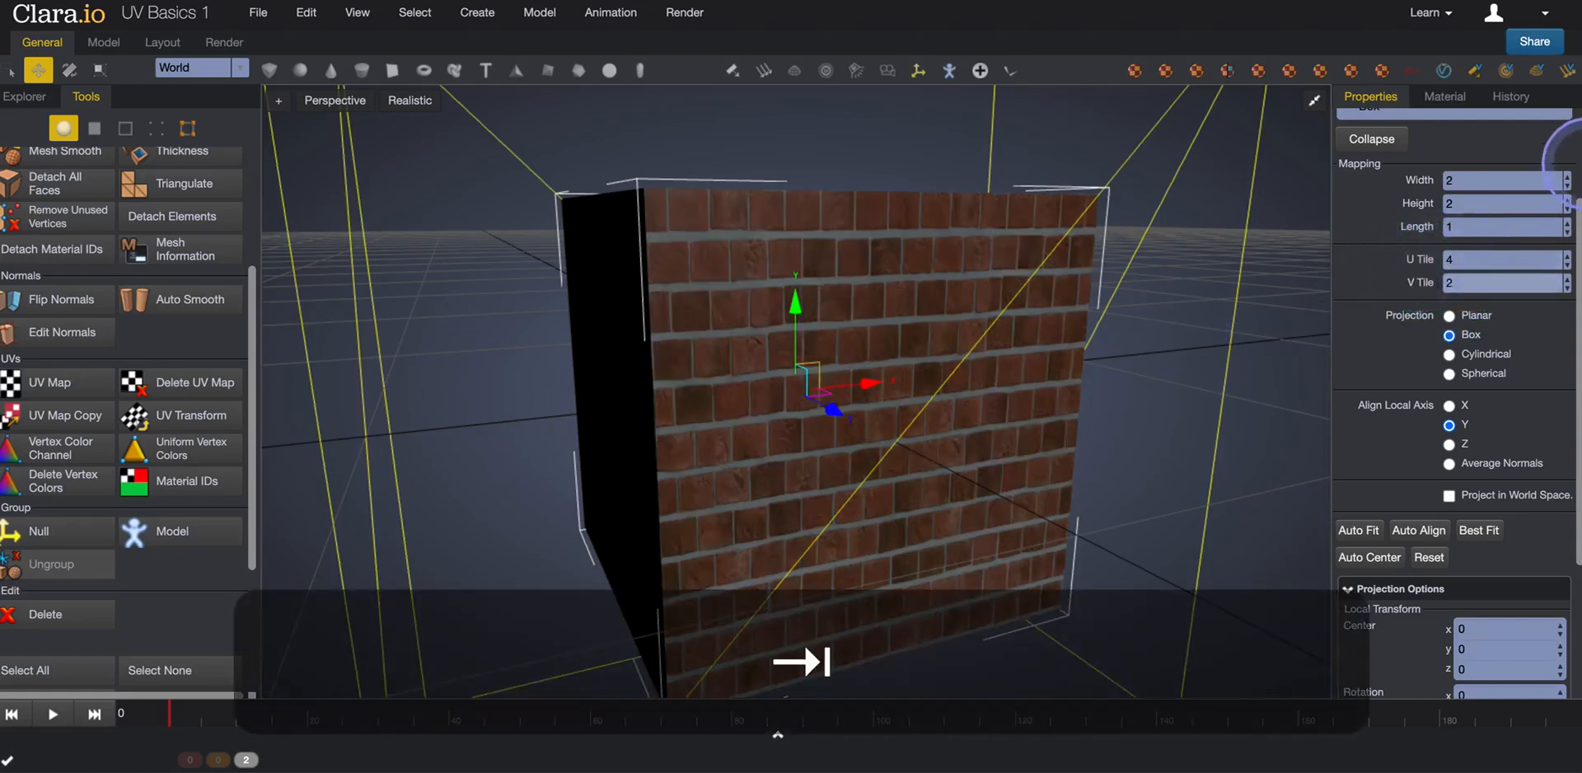
click(1487, 284)
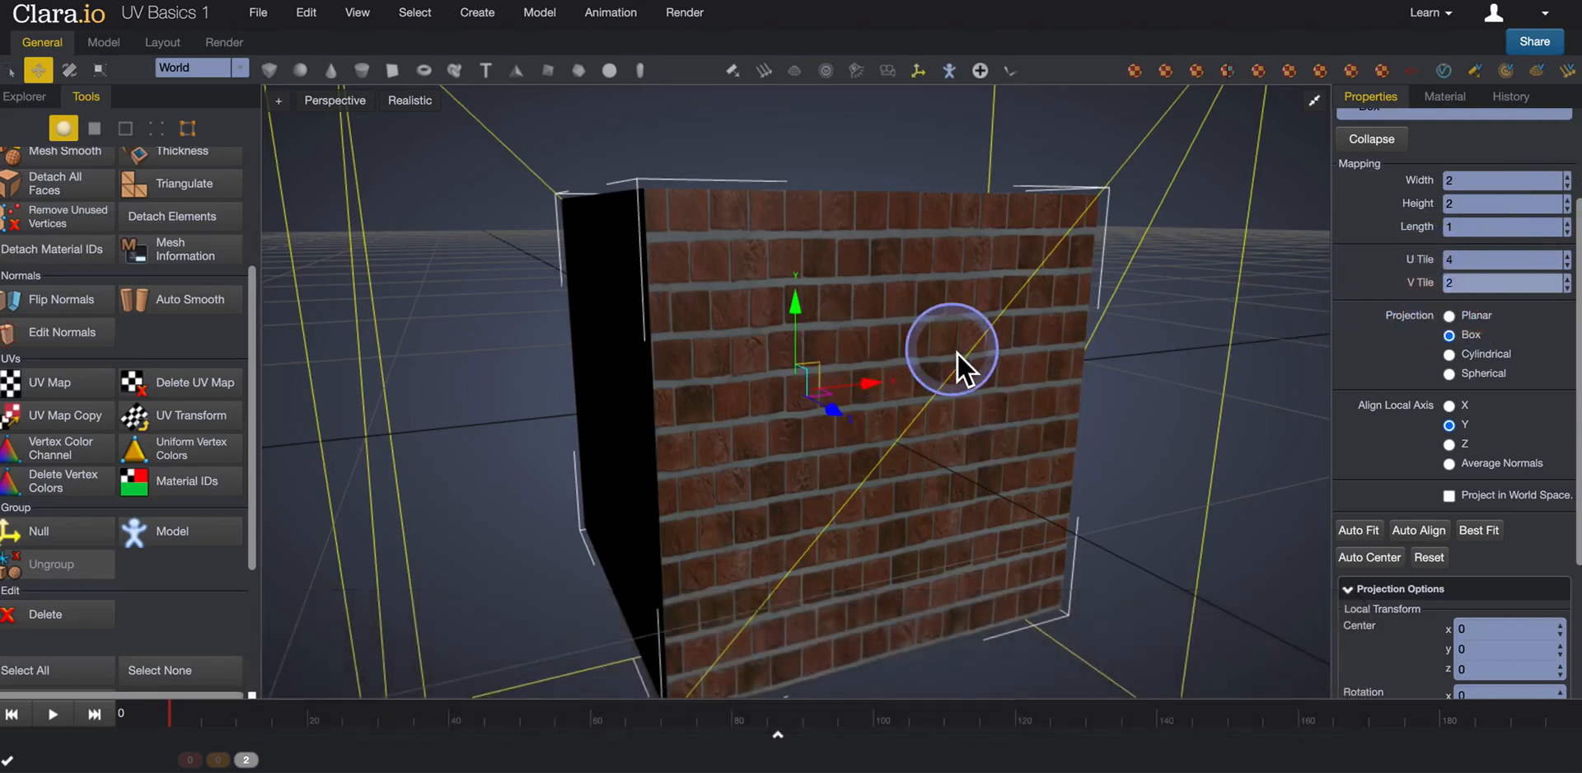
text(4)
key(Return)
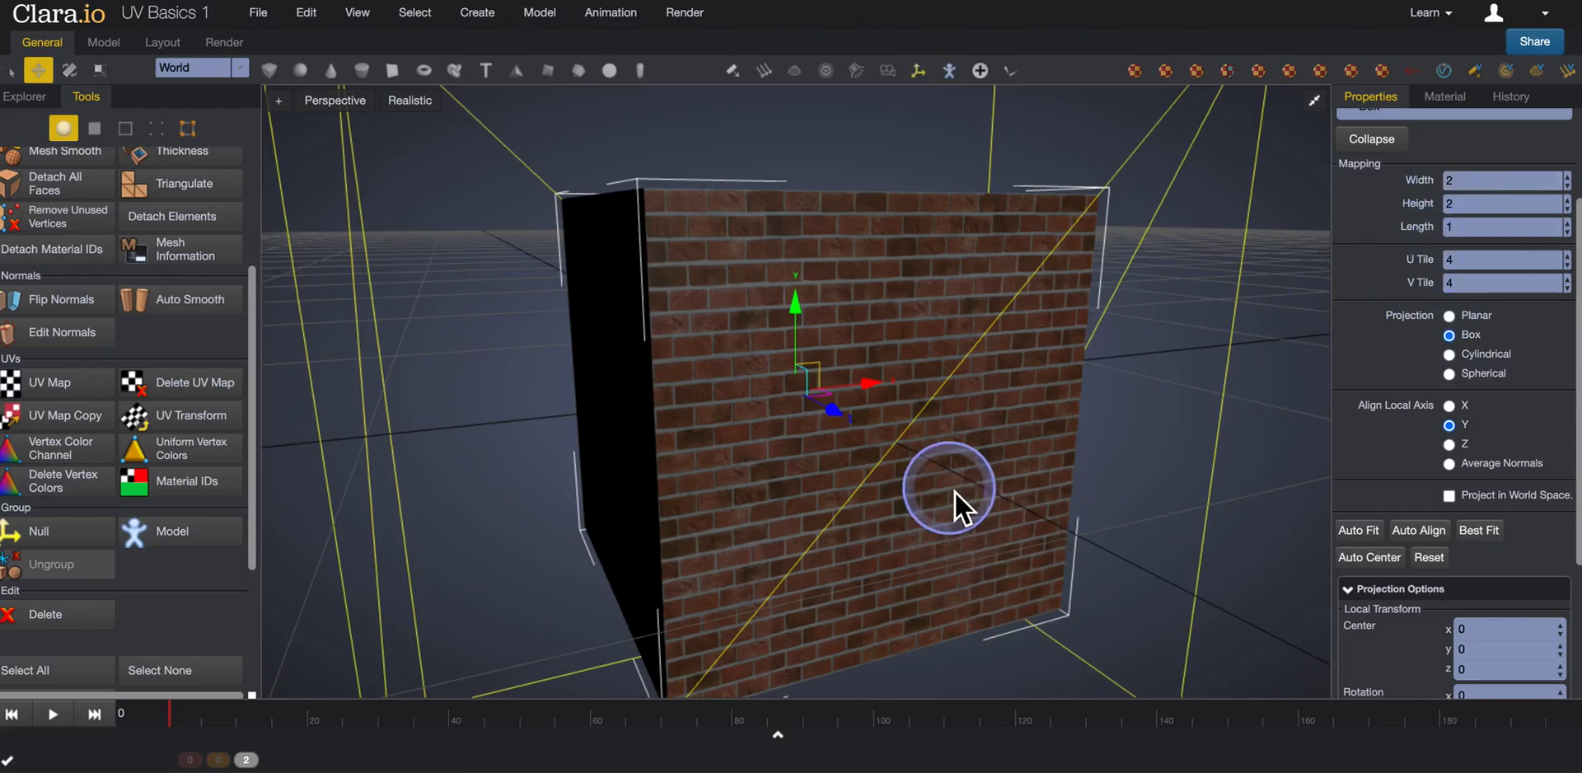
middle_drag(955, 492, 945, 536)
middle_drag(779, 354, 938, 374)
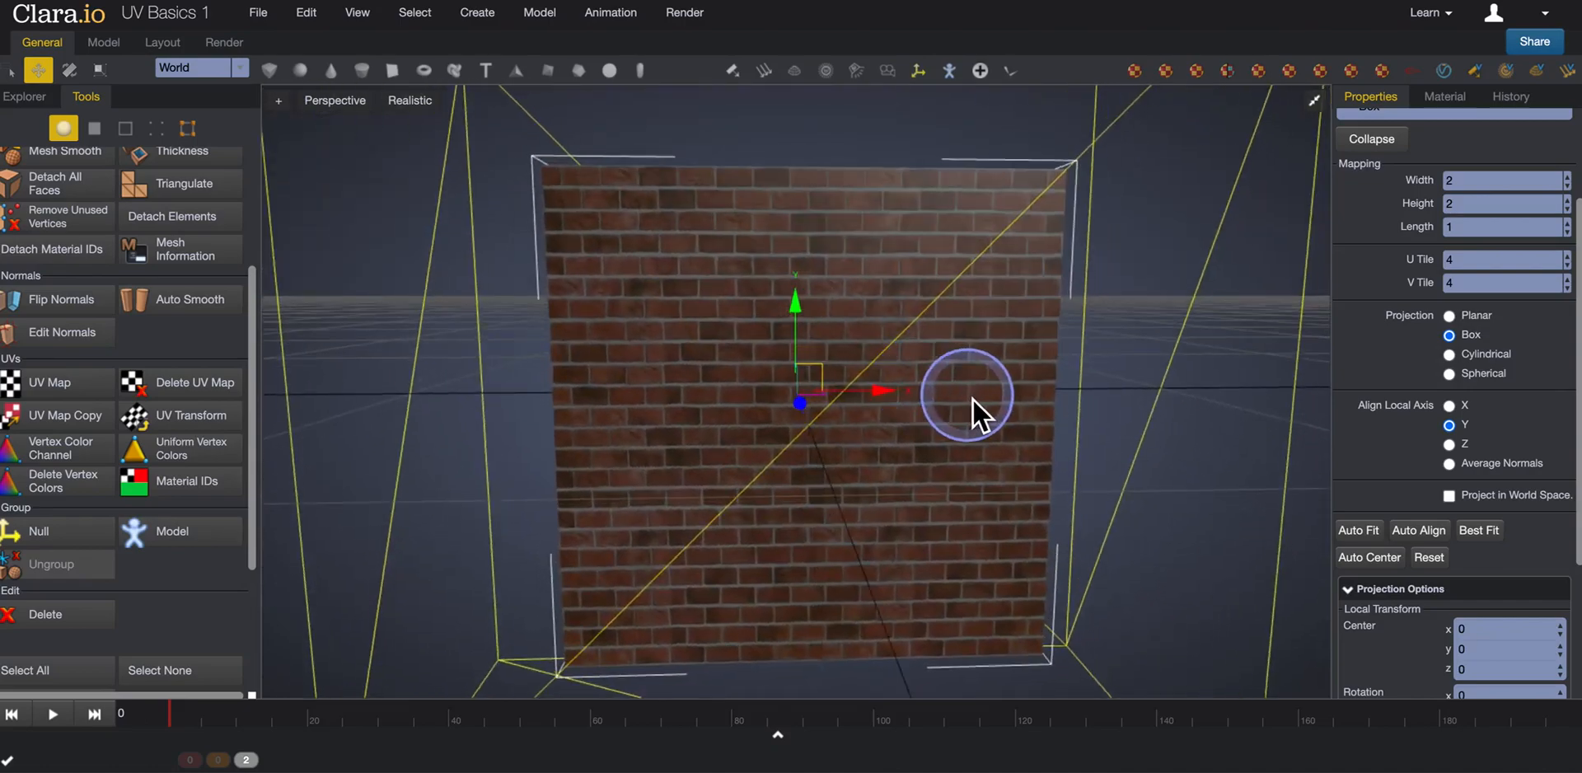
middle_drag(982, 424, 1041, 441)
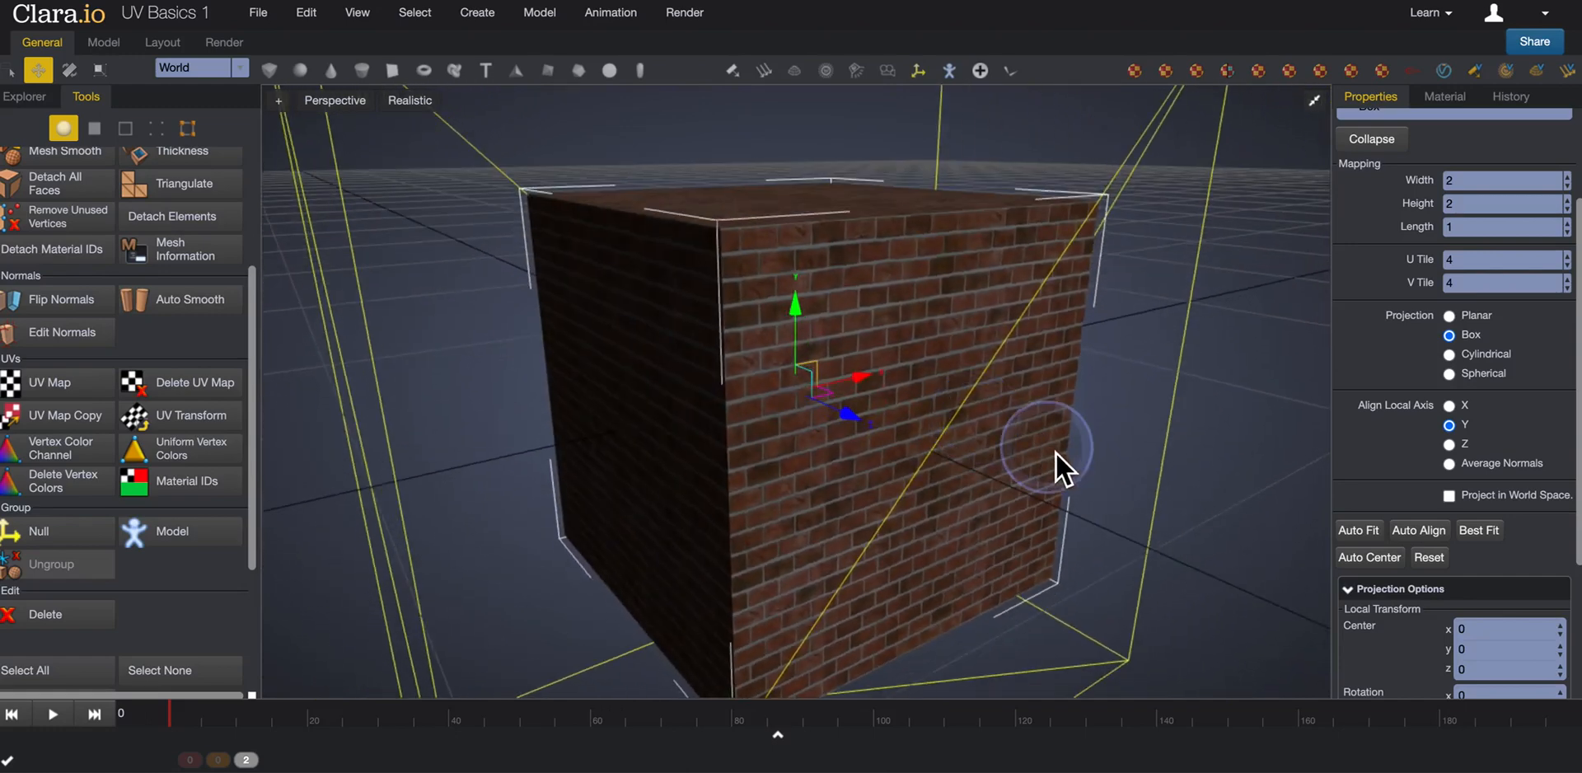